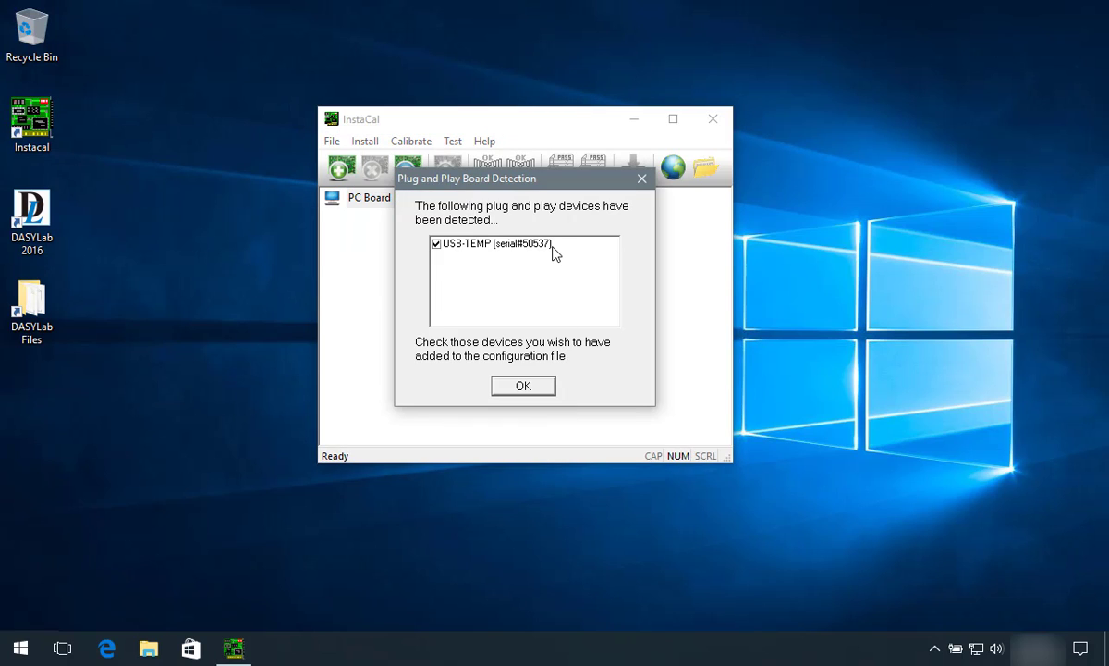
- Add the detected USB-TEMP board to the configuration and review the sensor settings of channels 0-1 and 2-3
click(543, 387)
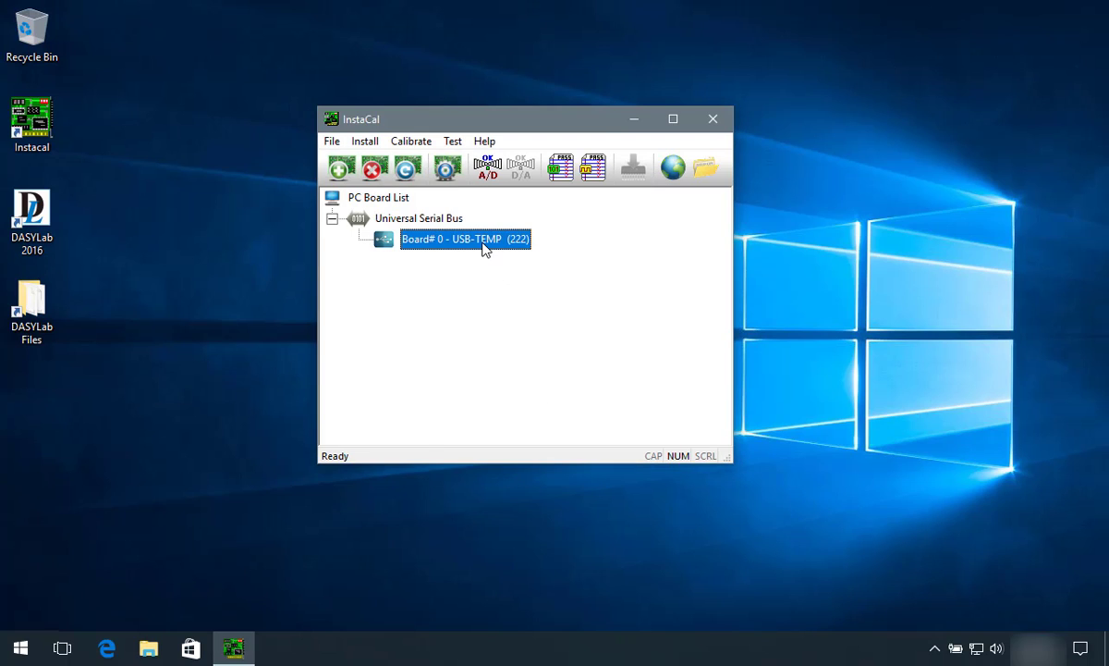
click(446, 167)
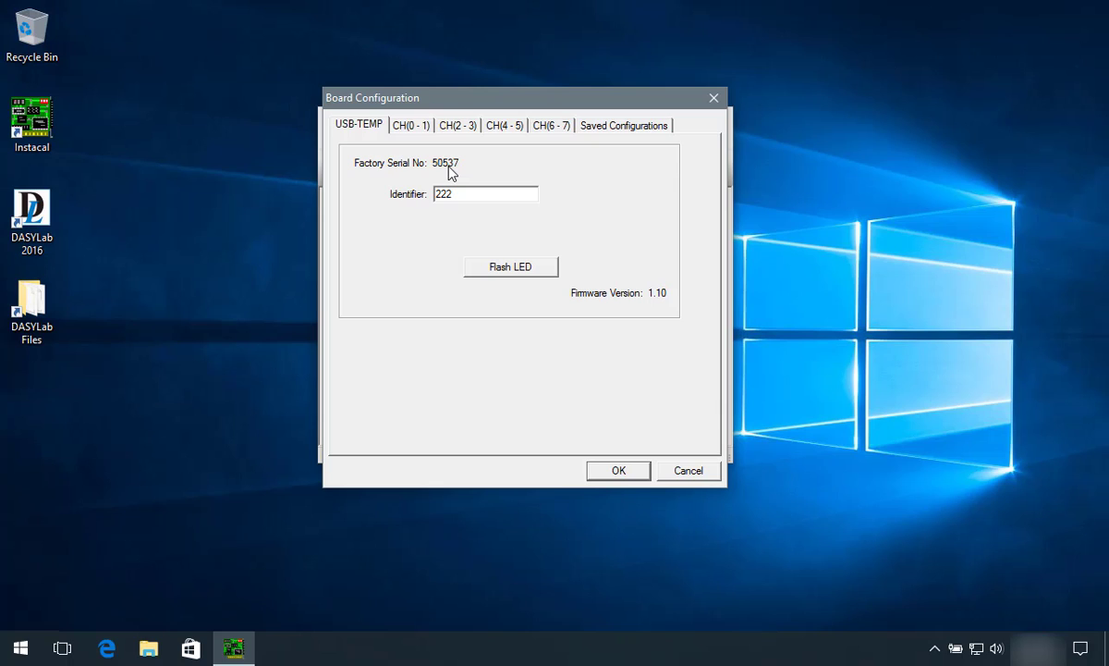
click(415, 125)
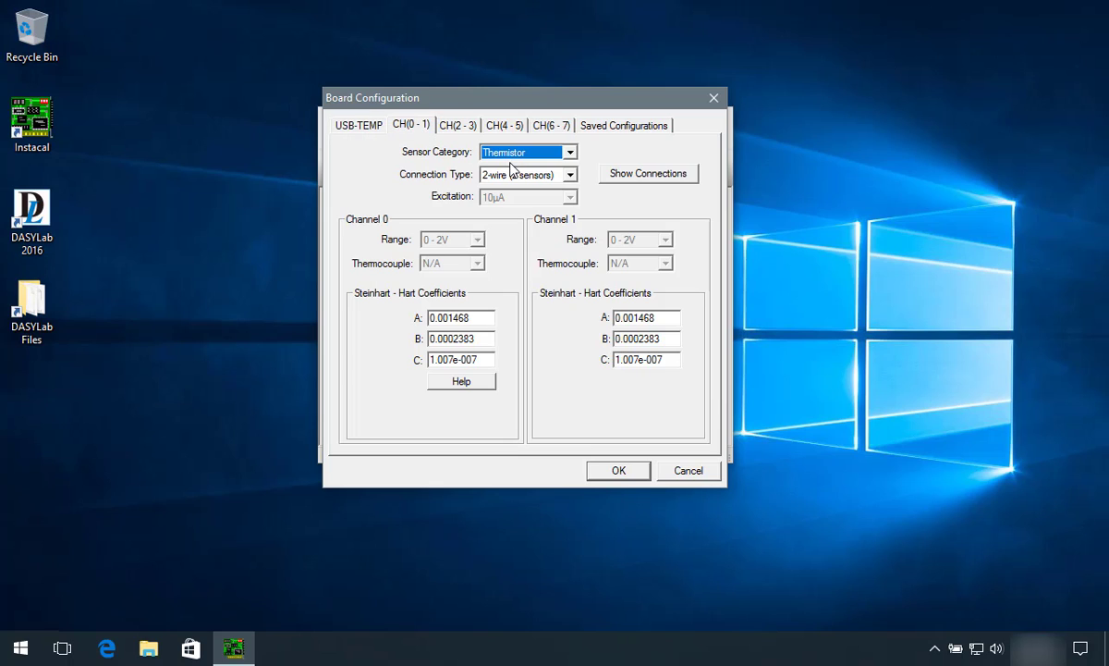
click(445, 129)
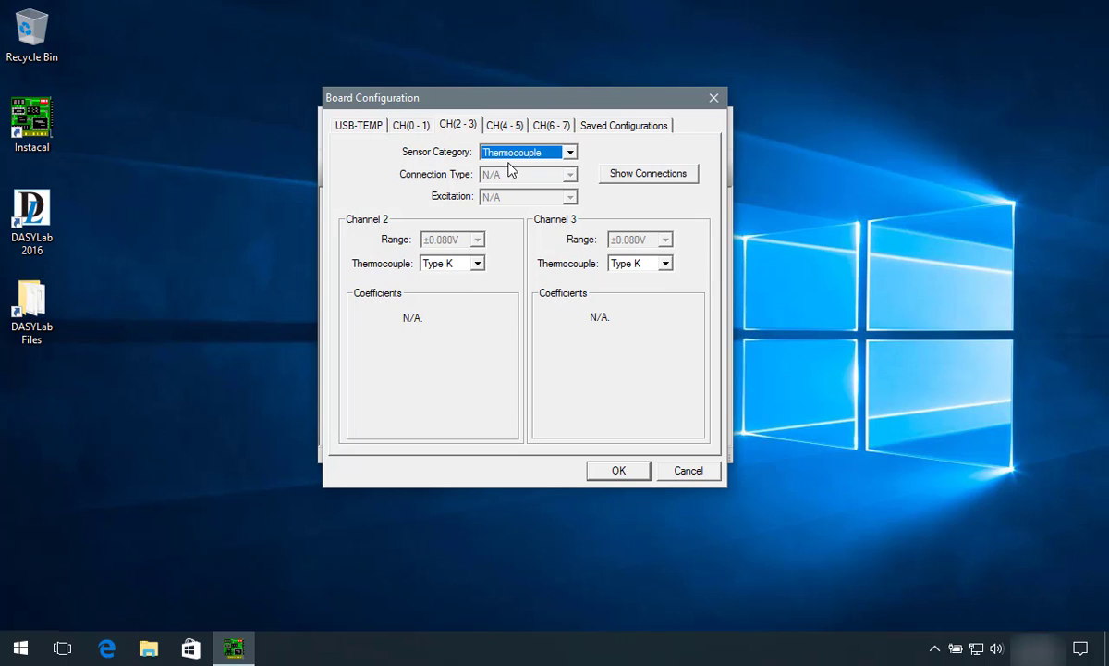
click(617, 471)
click(676, 360)
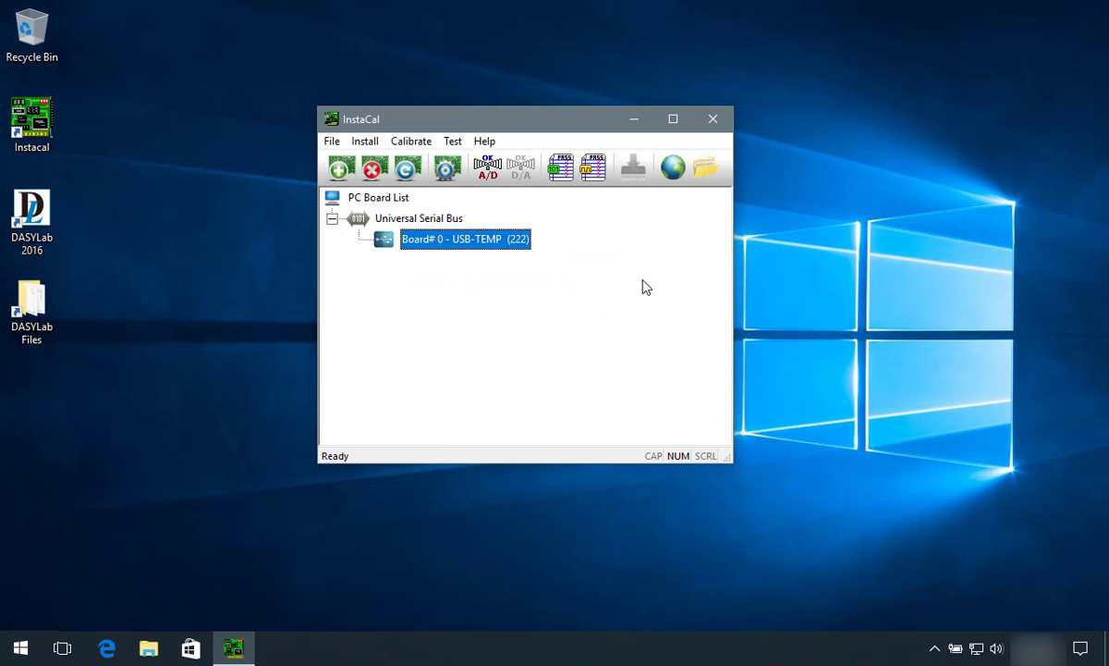
- Run the temperature test on all channels of the USB-TEMP board in Celsius and close the board utility
click(592, 168)
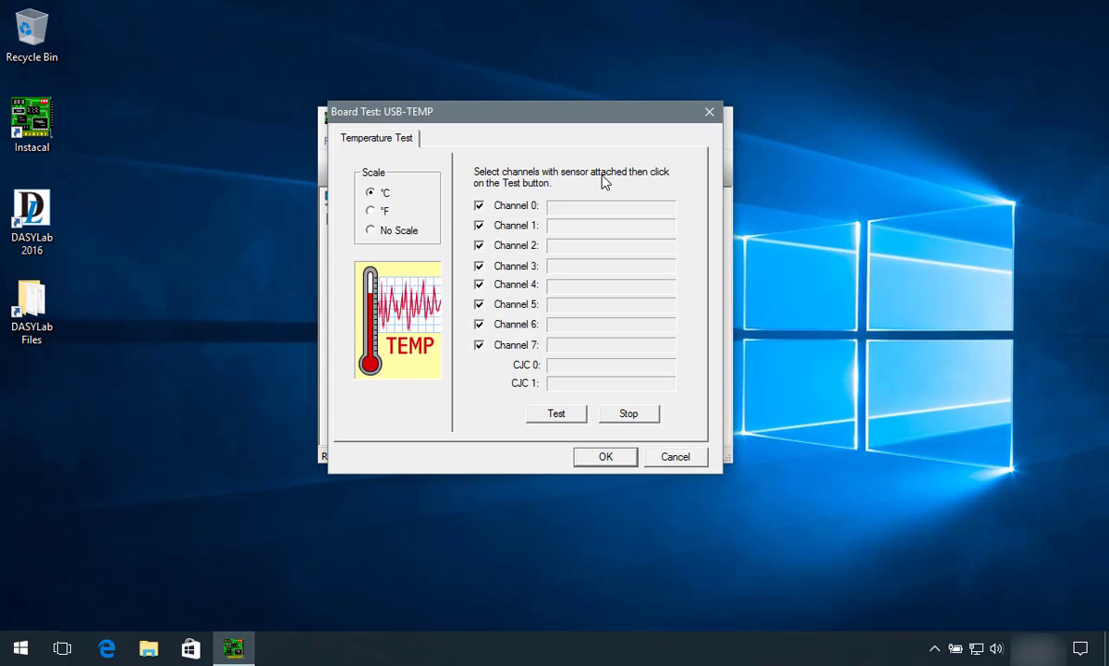
click(577, 418)
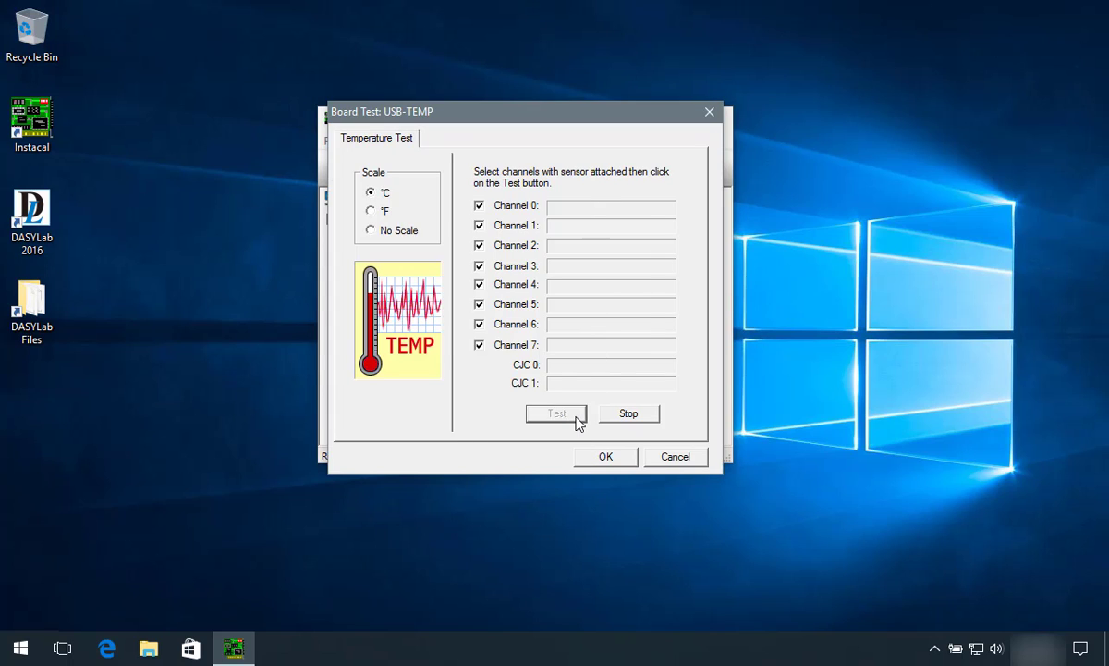
click(585, 330)
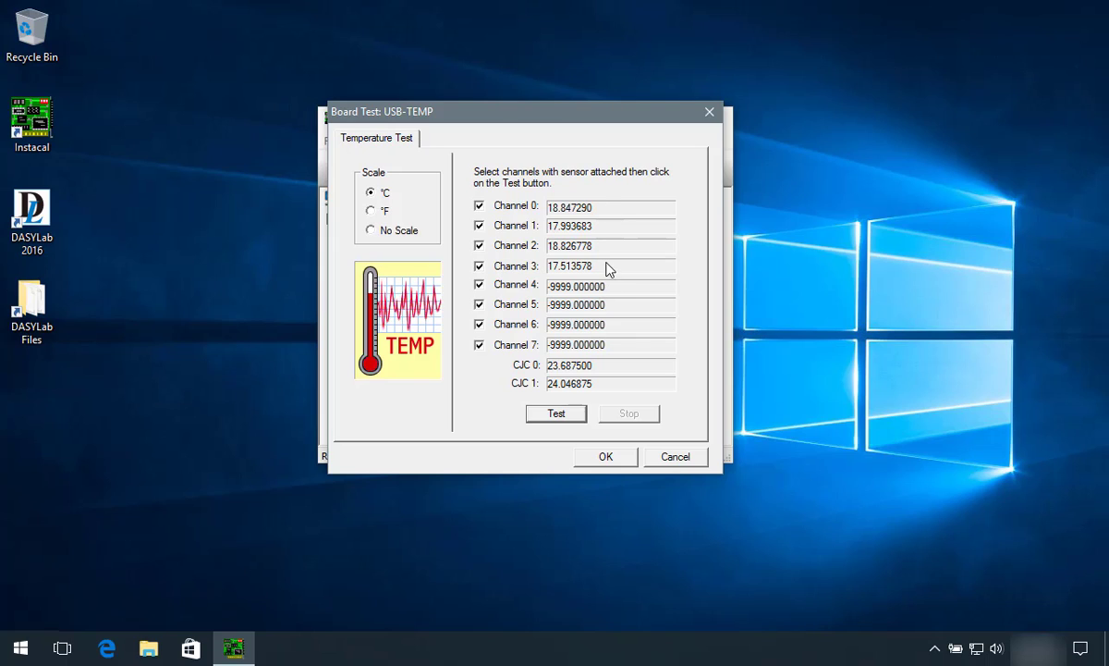
click(611, 462)
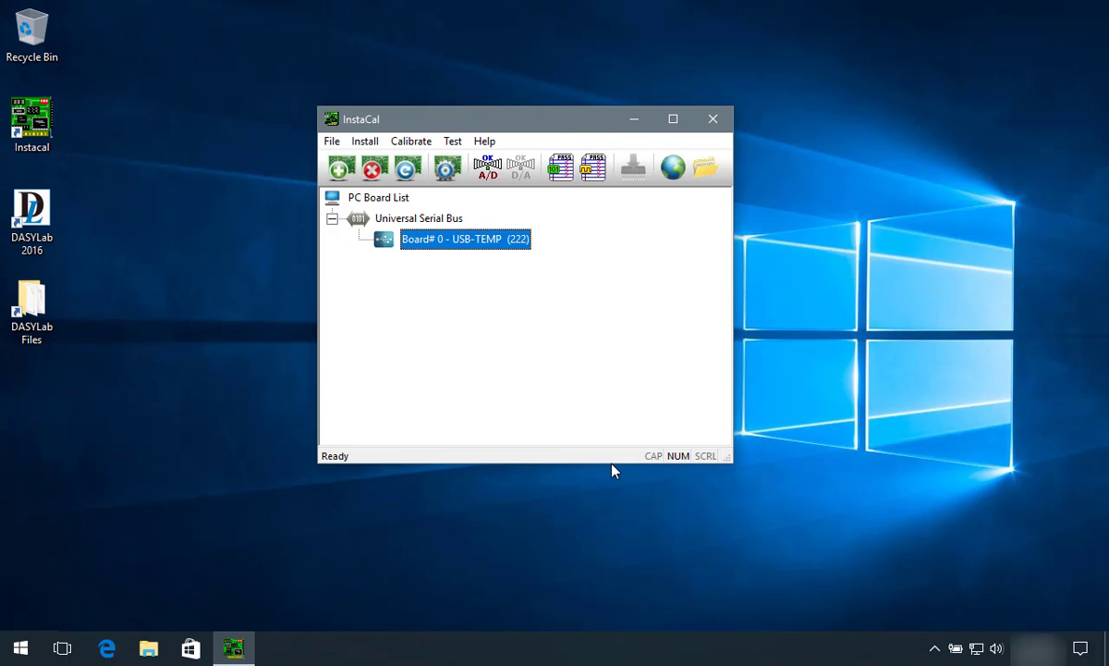
click(713, 118)
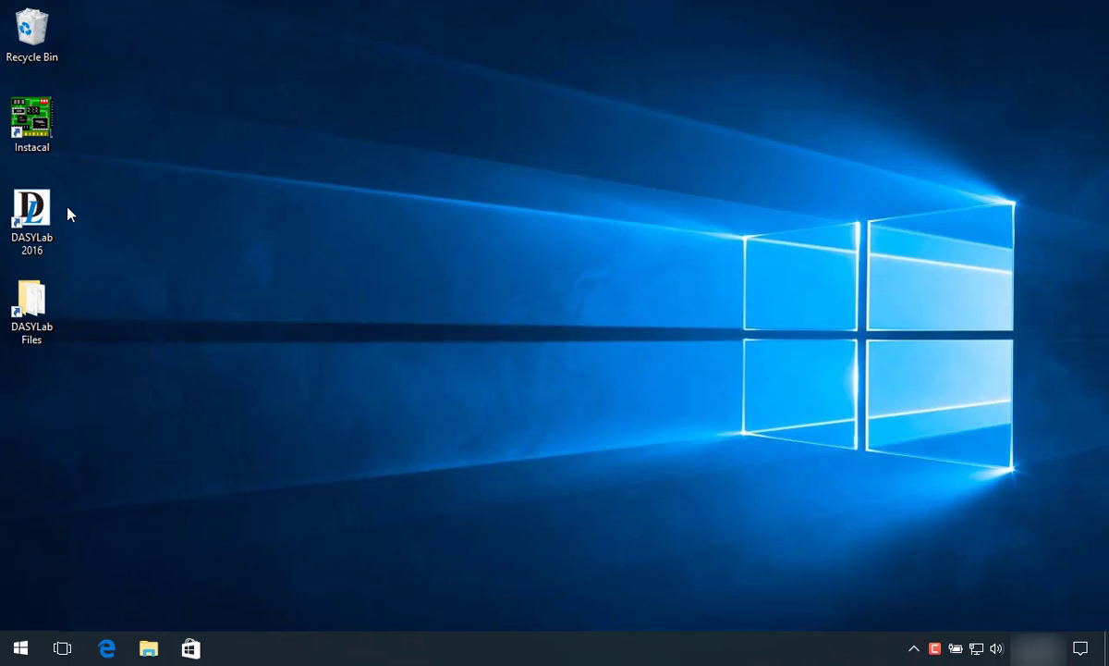
- Start DASYLab and place an MCC-DRV Analog Input module on the worksheet for TI Channel 0..9 of the USB-TEMP
double_click(45, 215)
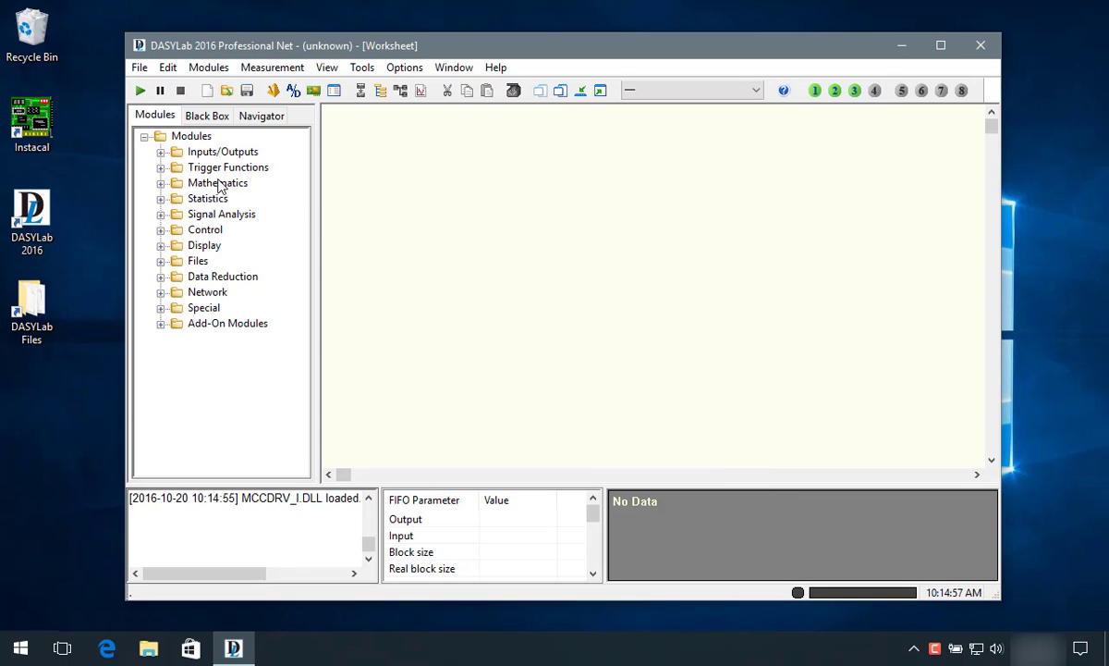
click(159, 152)
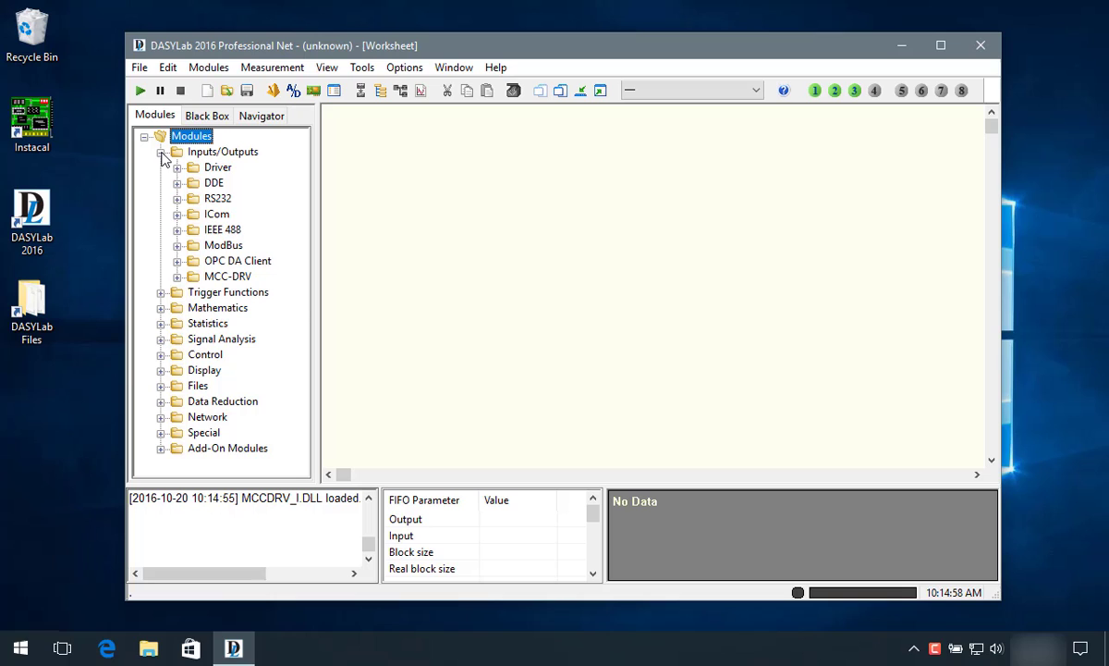
click(176, 277)
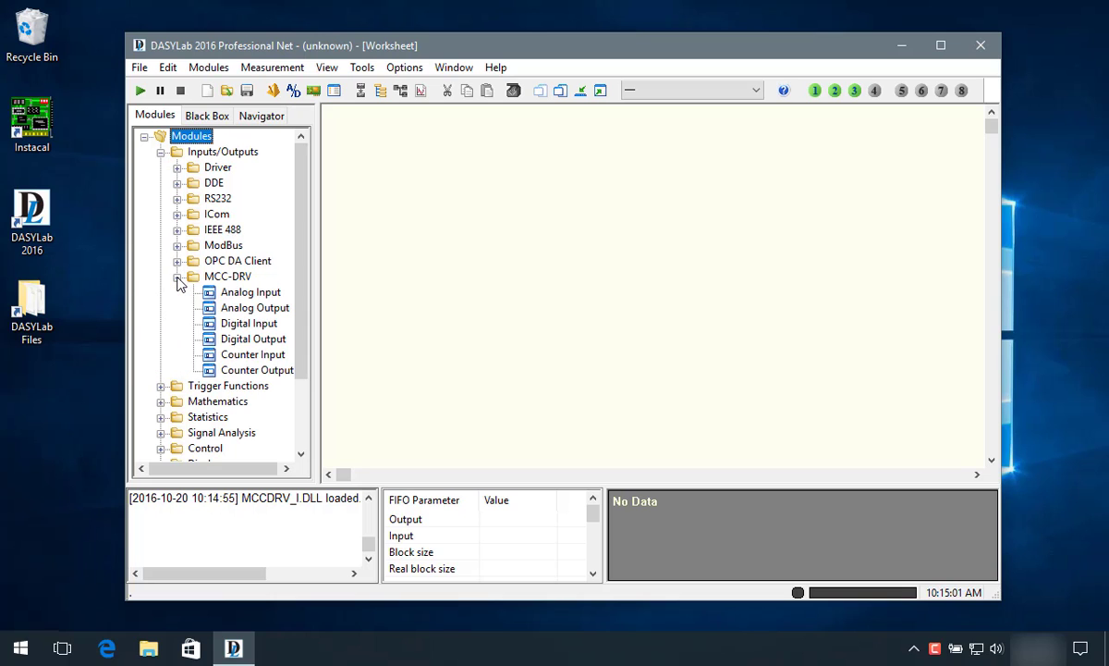
drag(242, 292, 408, 187)
click(515, 255)
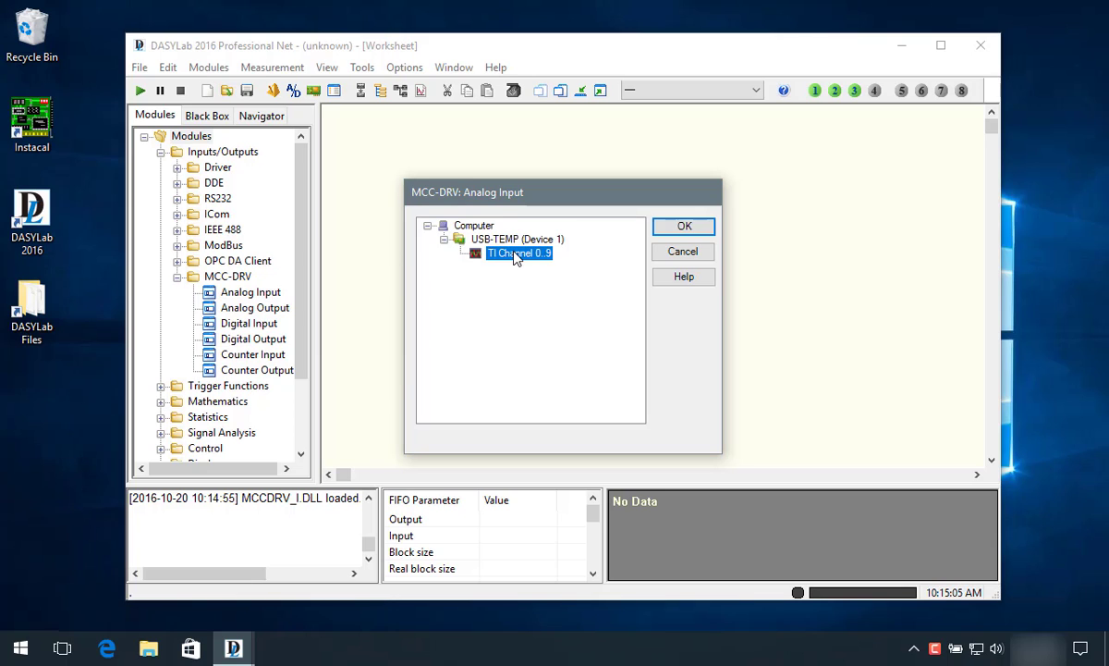
click(682, 227)
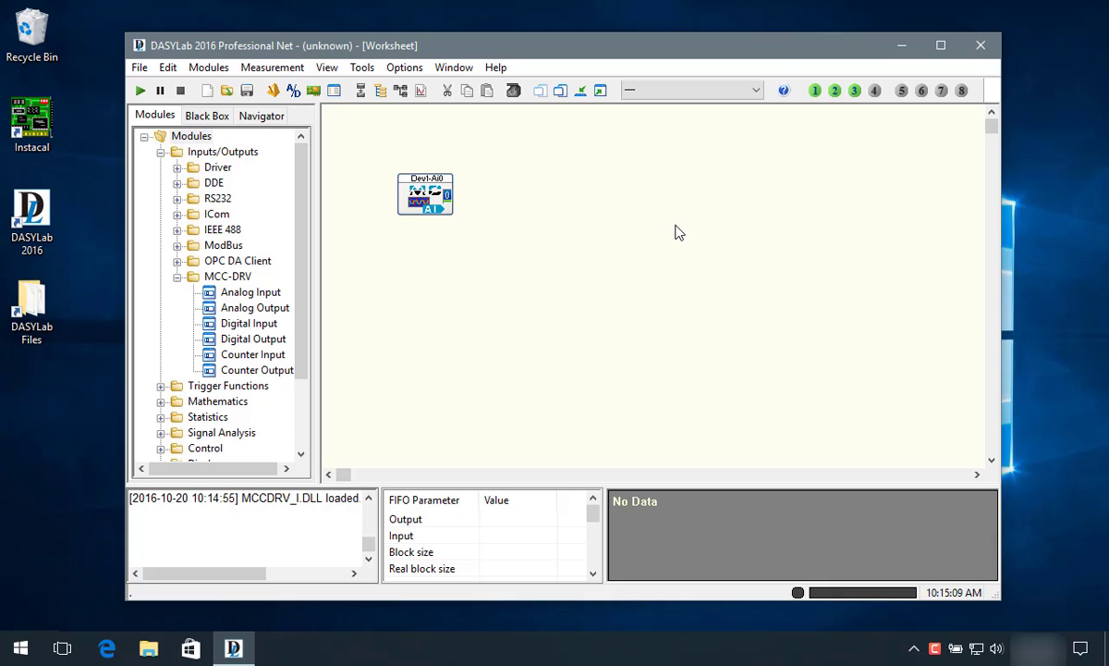
- Activate channels 1, 2 and 3 in the Analog Input module in addition to channel 0
double_click(427, 189)
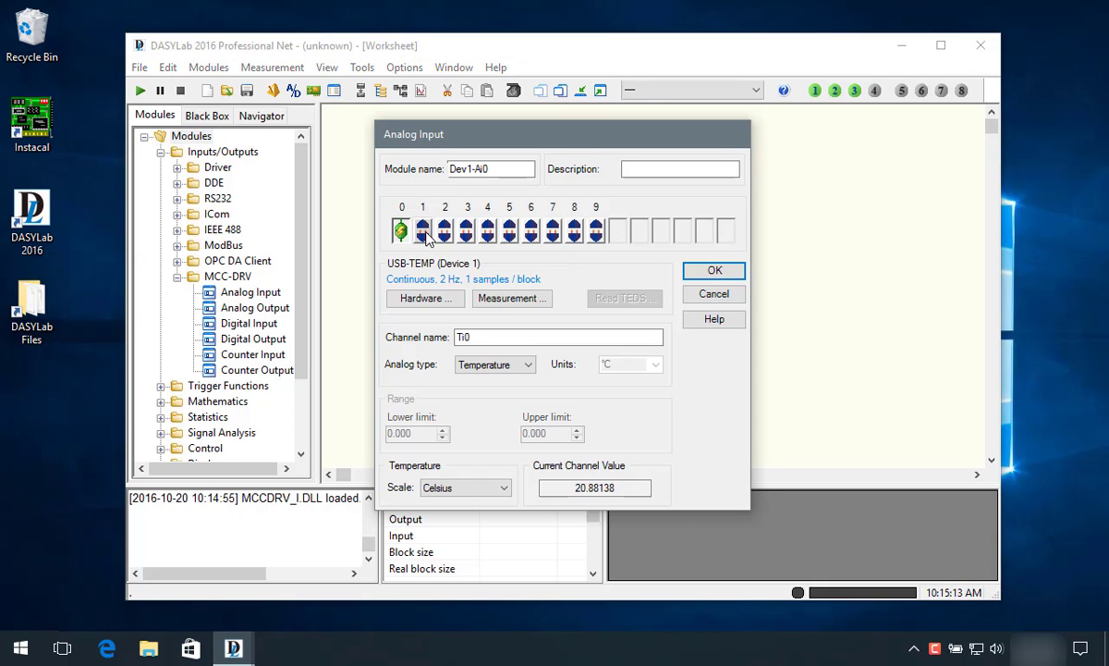
double_click(422, 230)
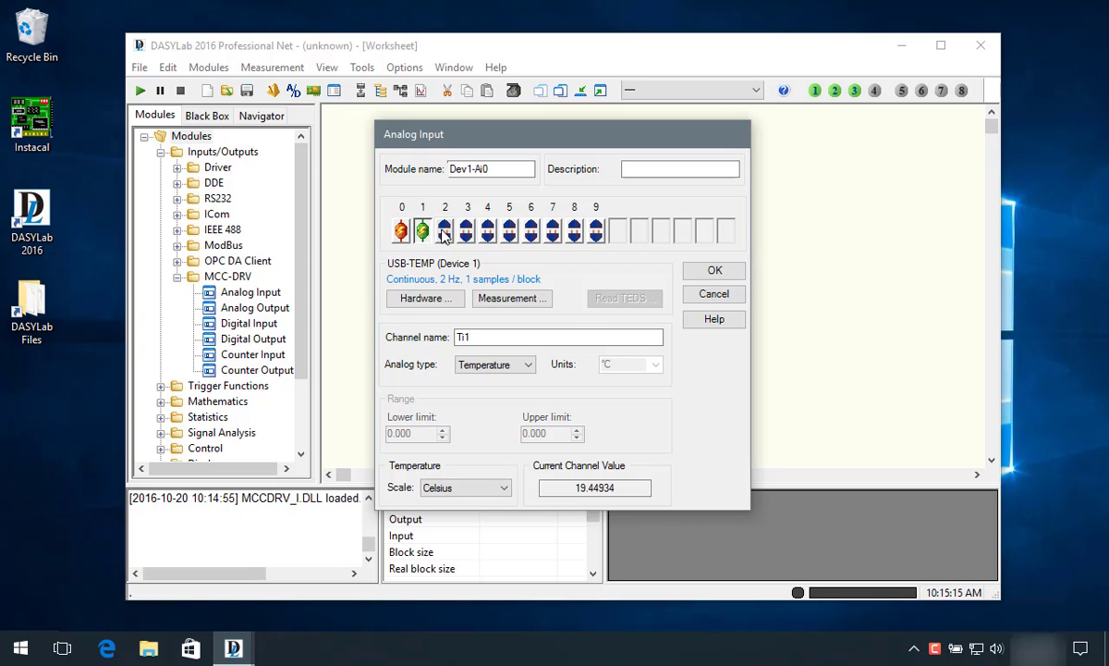
double_click(443, 231)
double_click(466, 232)
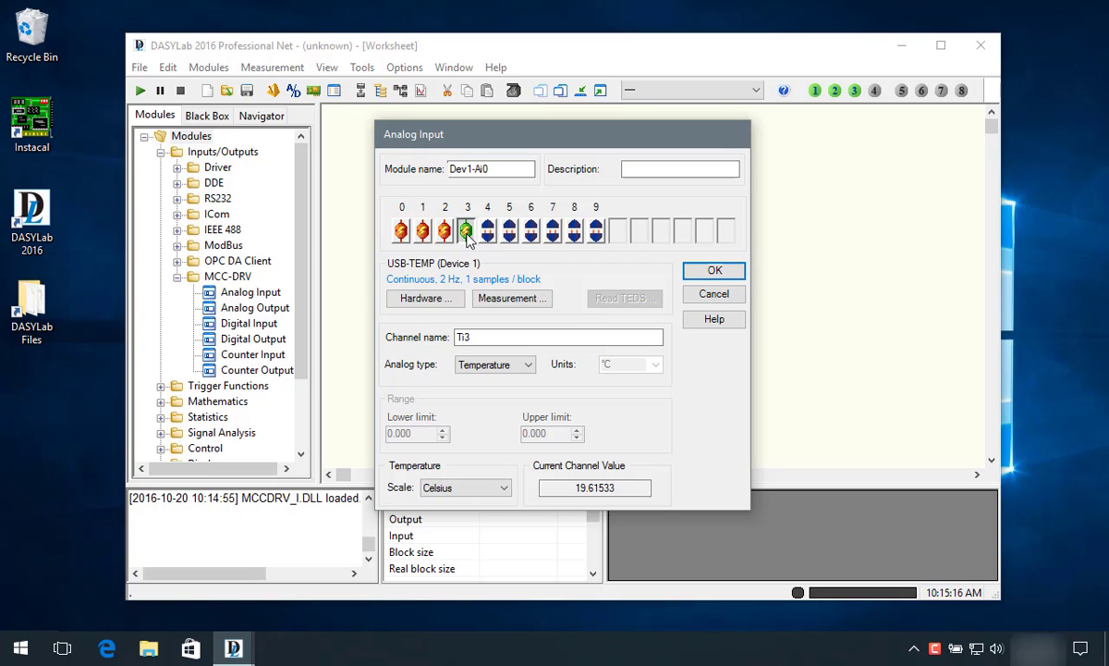
- Set the temperature scale of analog input channels 0 through 3 to Fahrenheit
click(401, 231)
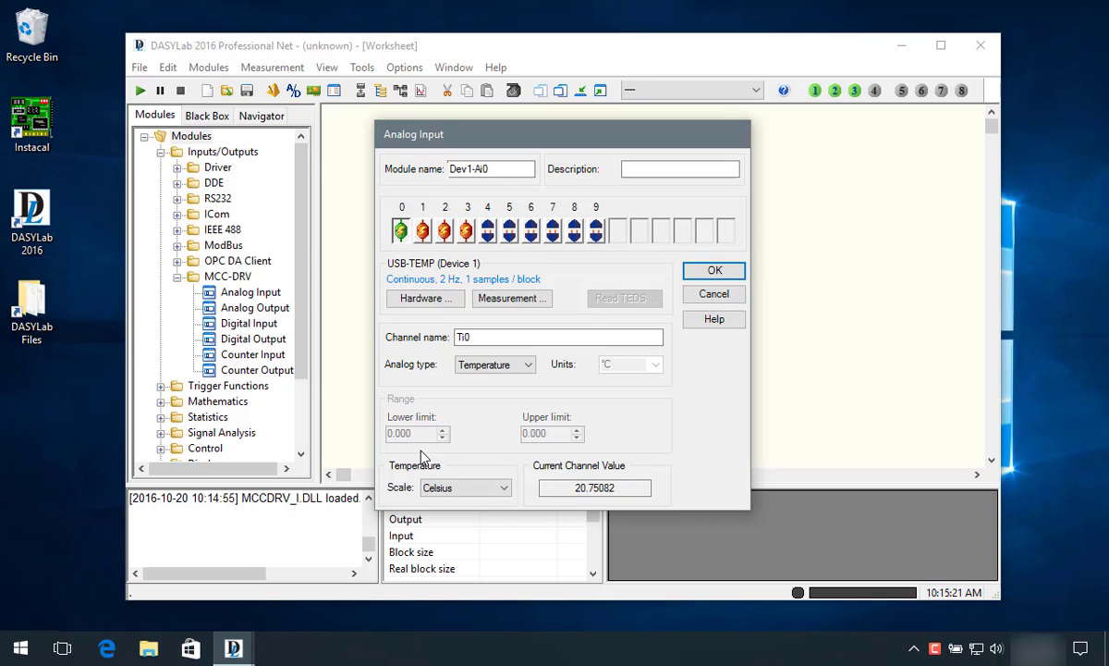
click(474, 488)
click(464, 514)
click(425, 233)
click(472, 490)
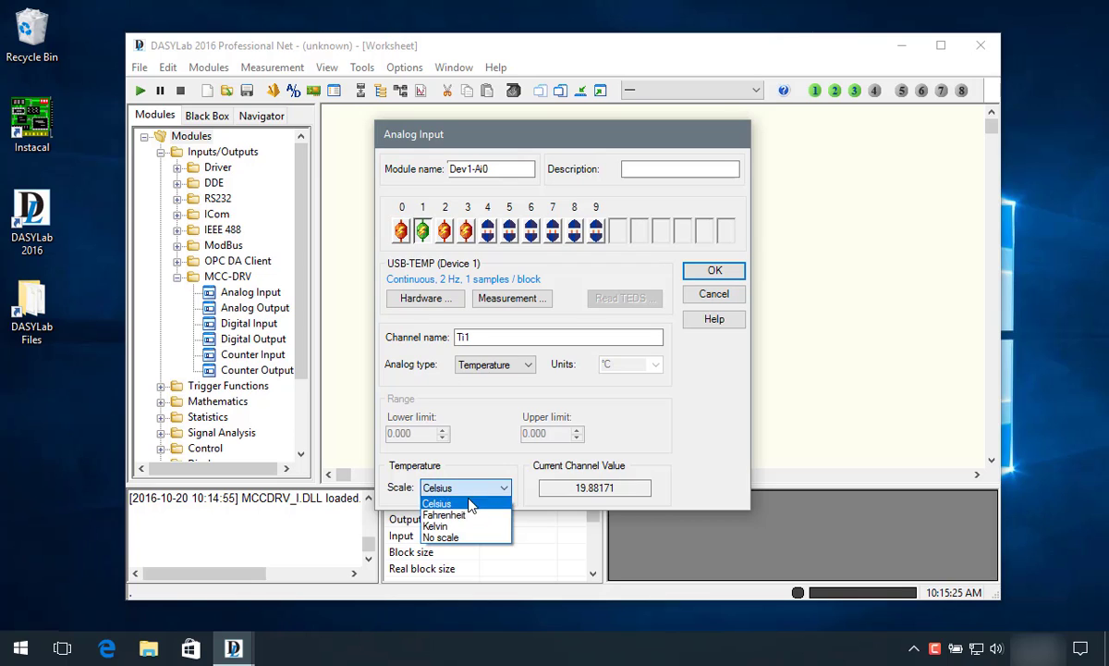
click(451, 514)
click(447, 232)
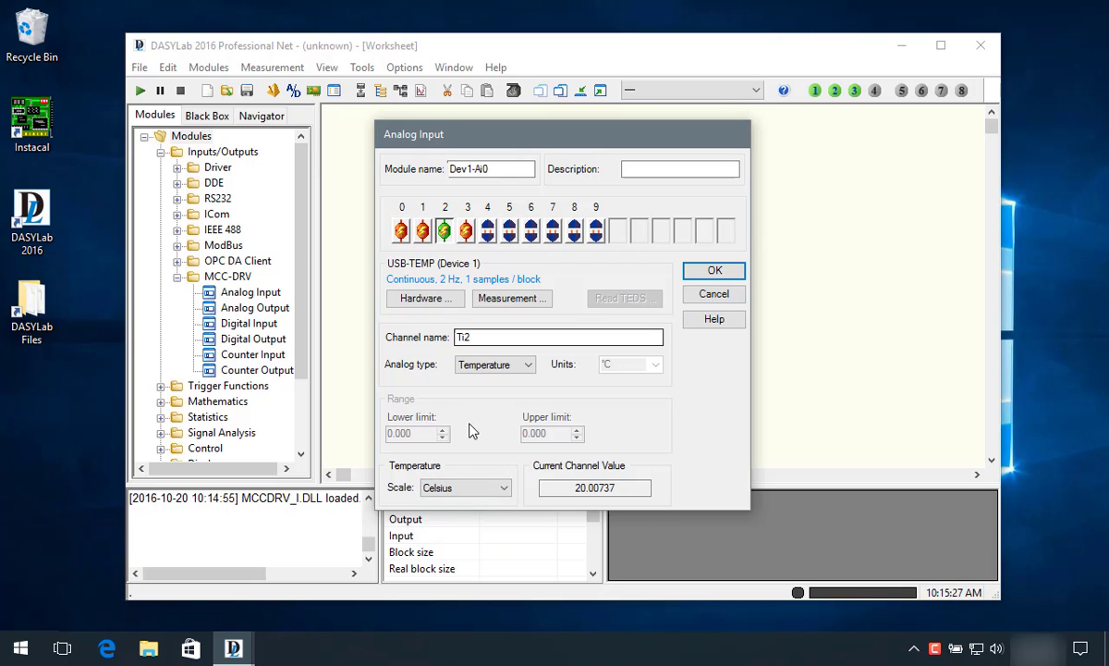
click(466, 488)
click(460, 520)
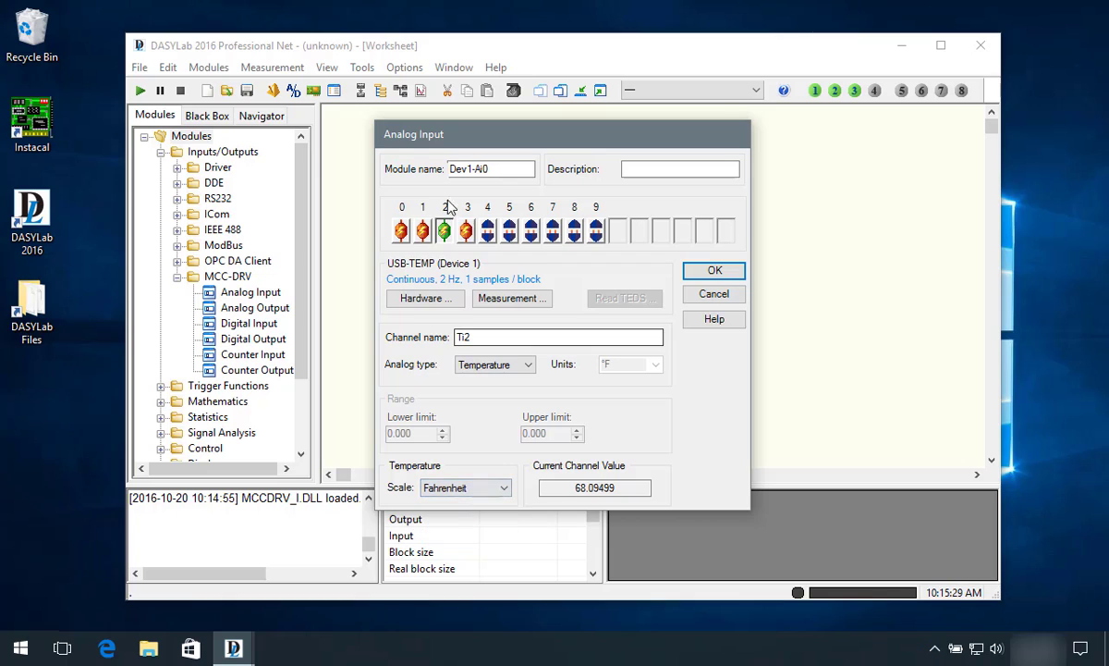
click(467, 232)
click(448, 492)
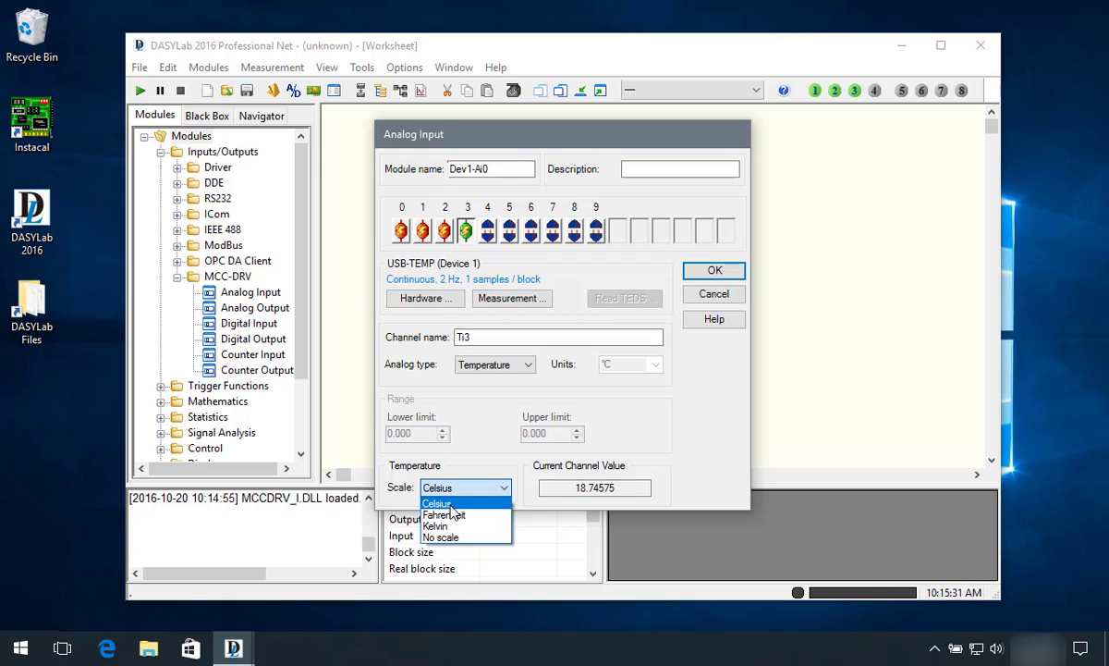
click(453, 514)
- Name analog input channels 0 through 3 Position 1, Position 2, Position 3 and Position 4, and accept the module settings
click(402, 232)
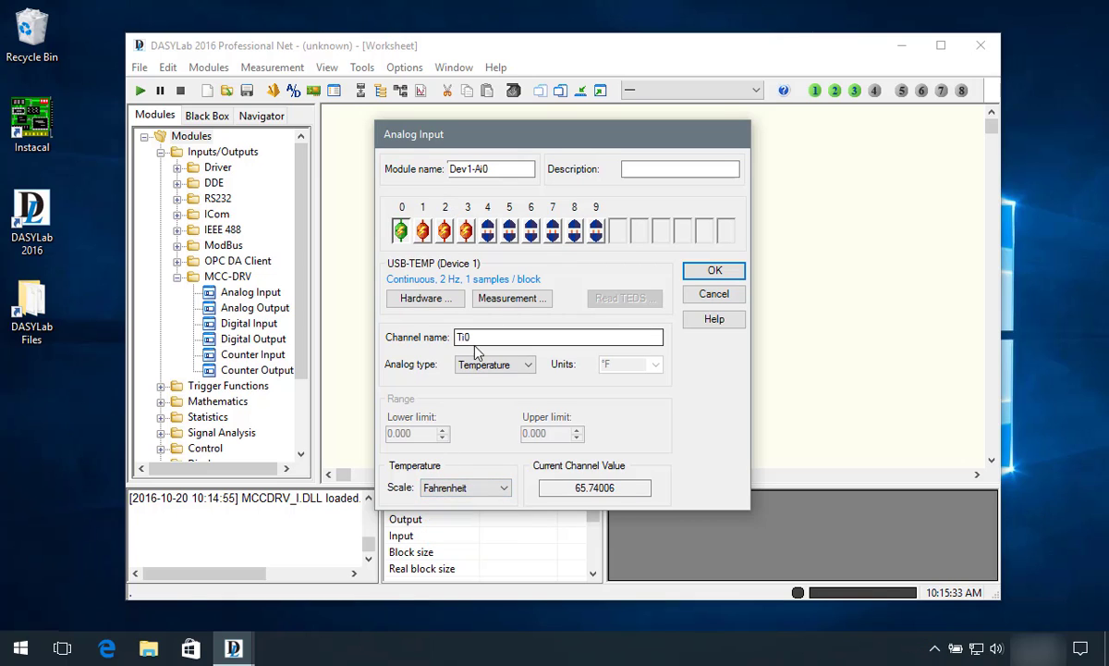
double_click(460, 336)
text(P)
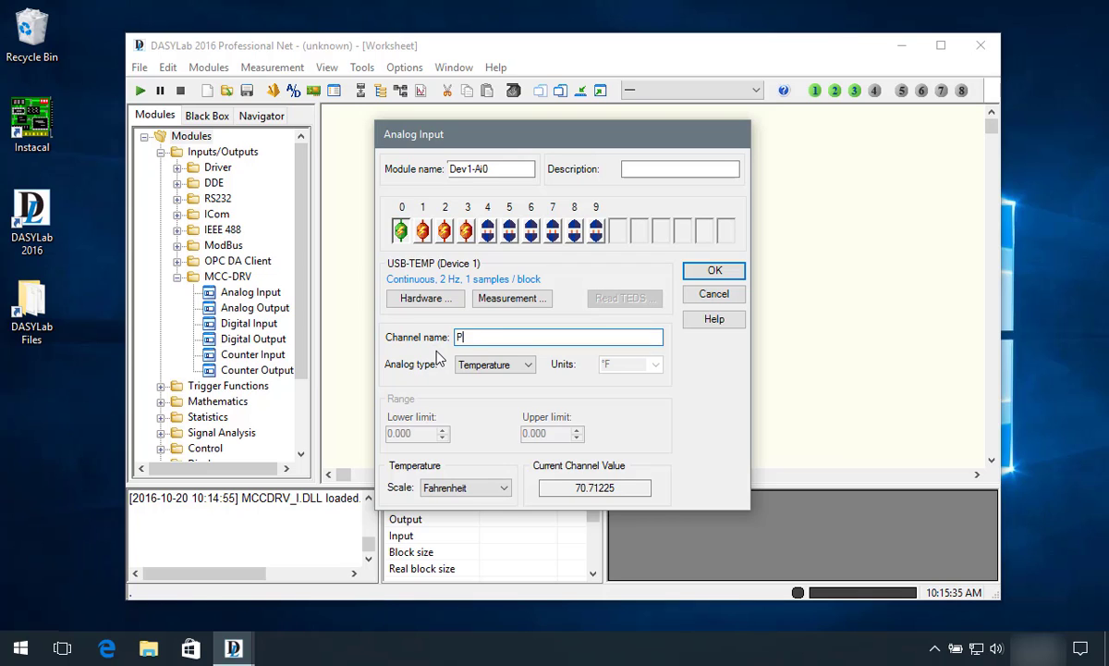
text(osition 1)
key(Return)
text(Po)
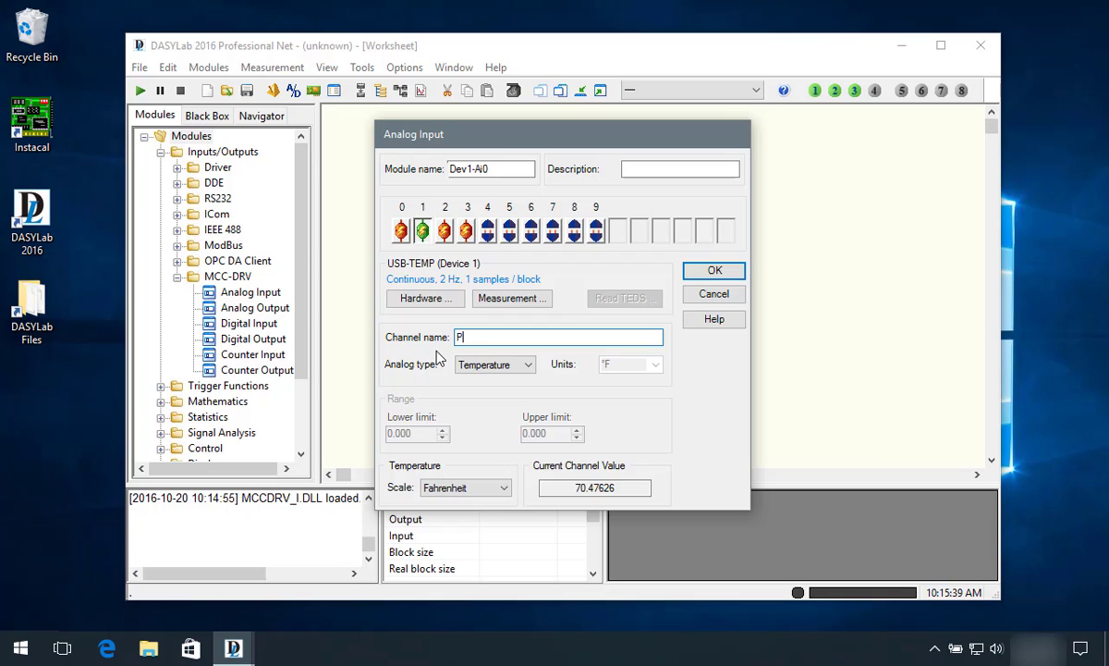
text(sition 2)
key(Return)
text(Posi)
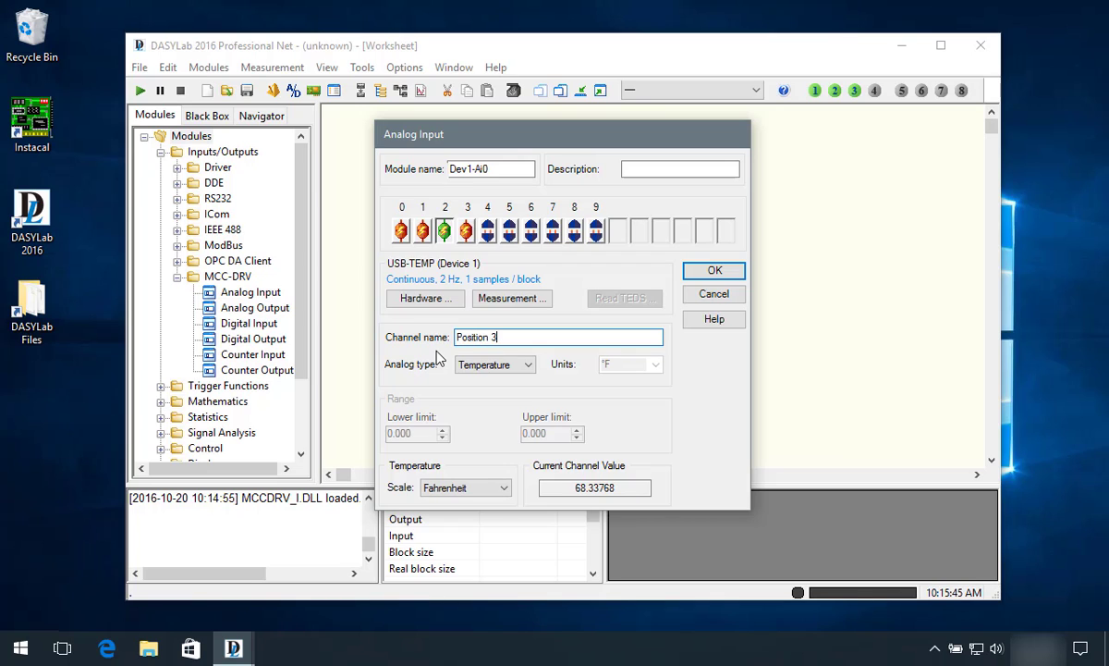
key(Return)
text(Posi)
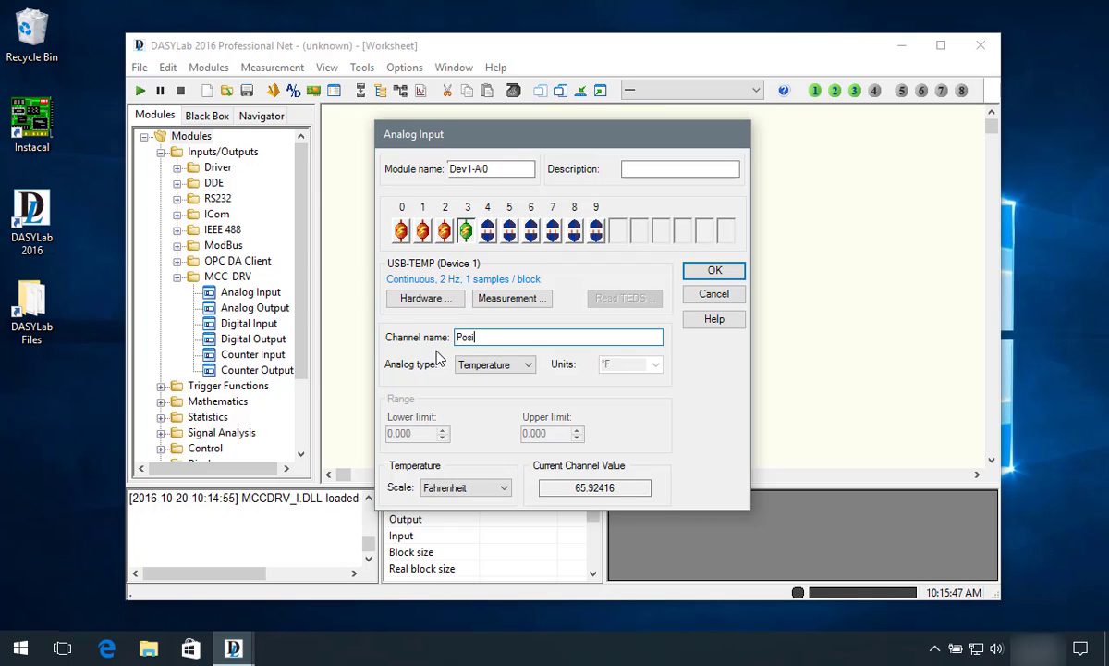
text(tion 4)
click(712, 270)
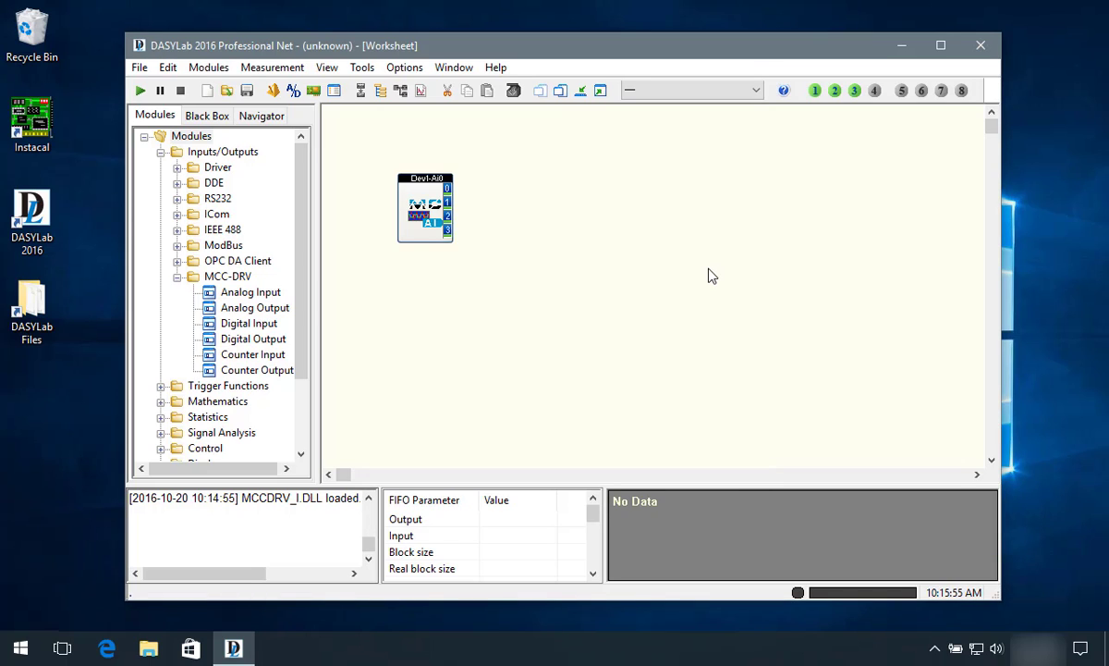
- Place an Average module from the Data Reduction group on the worksheet beside the analog input module
click(160, 152)
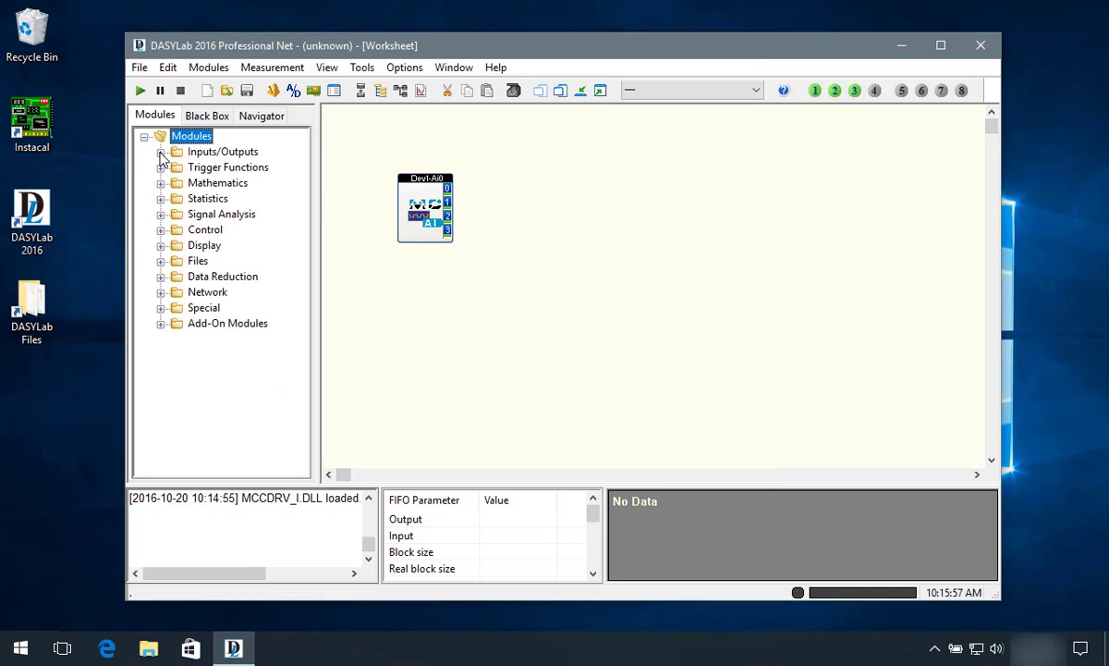
click(161, 276)
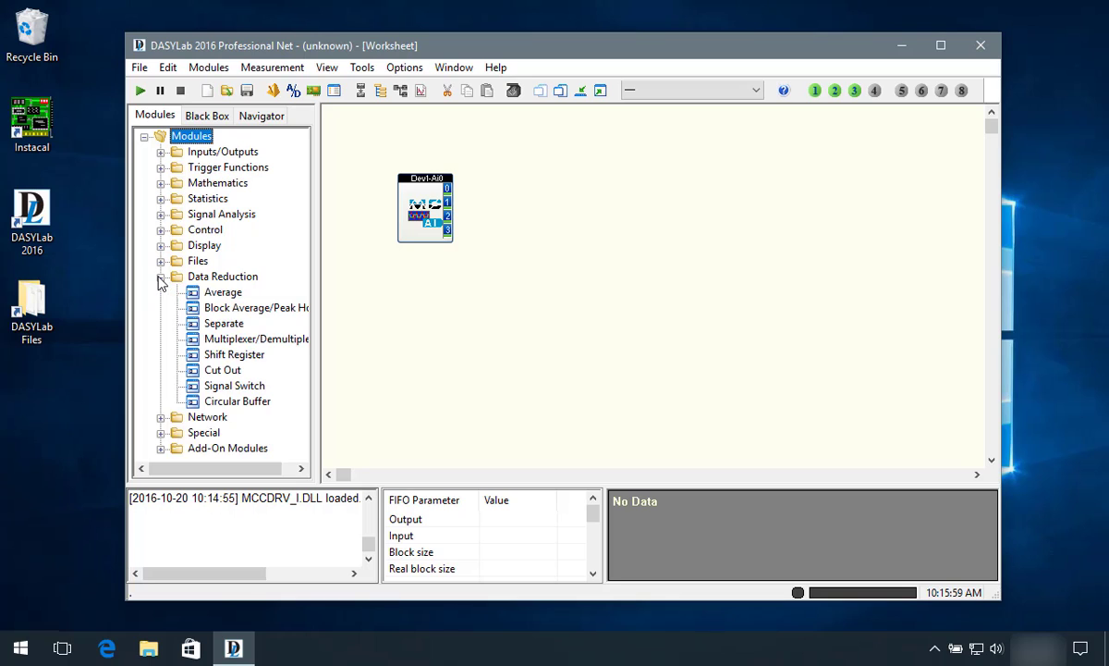
click(216, 293)
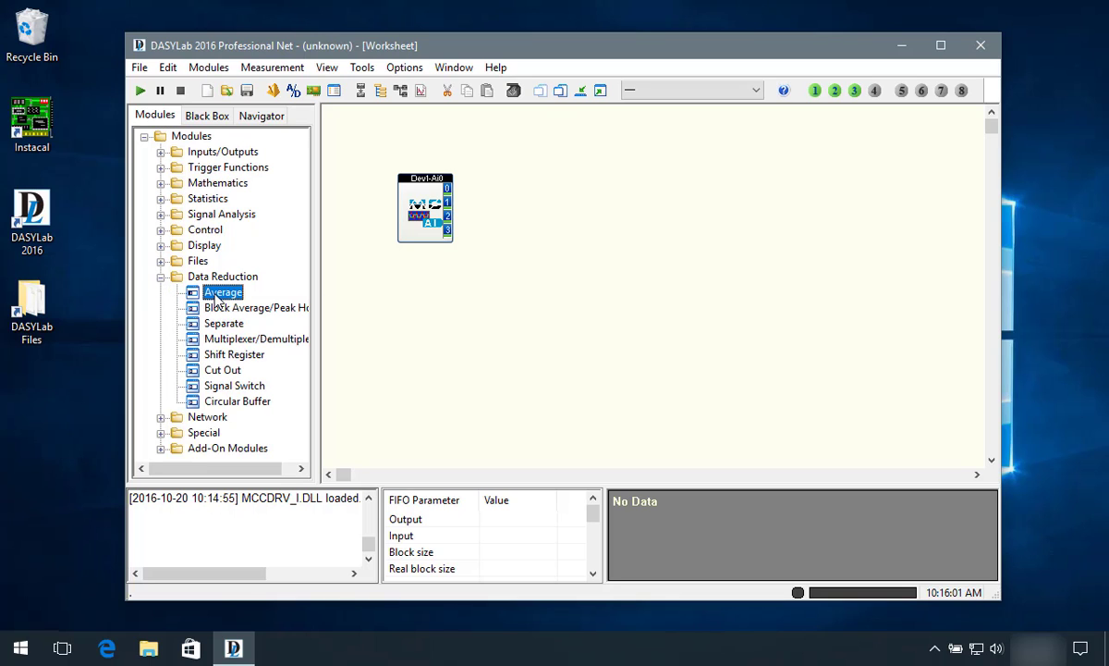
drag(216, 298, 502, 183)
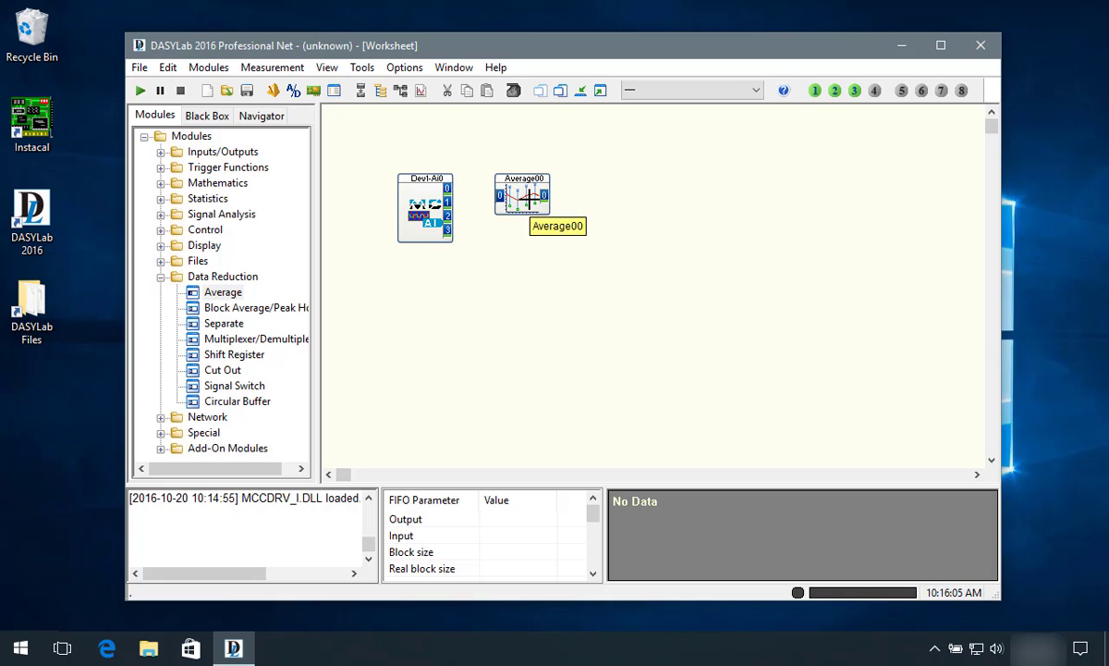
- Add three channels to the Average module so that it has channels 0 through 3
double_click(527, 199)
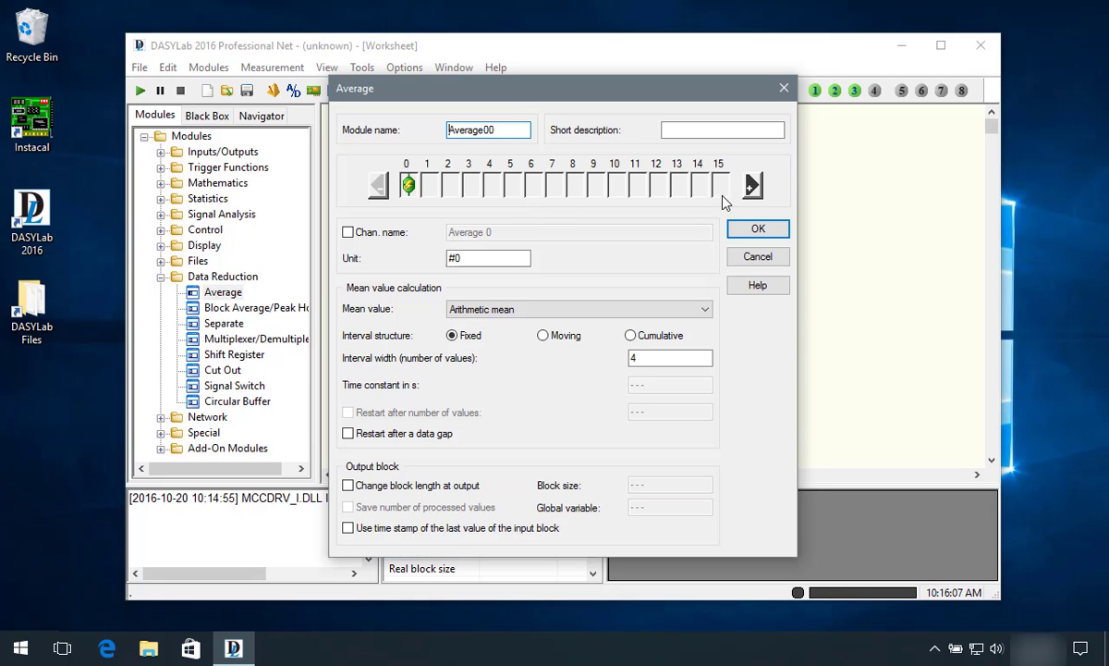
click(753, 186)
click(752, 187)
click(753, 187)
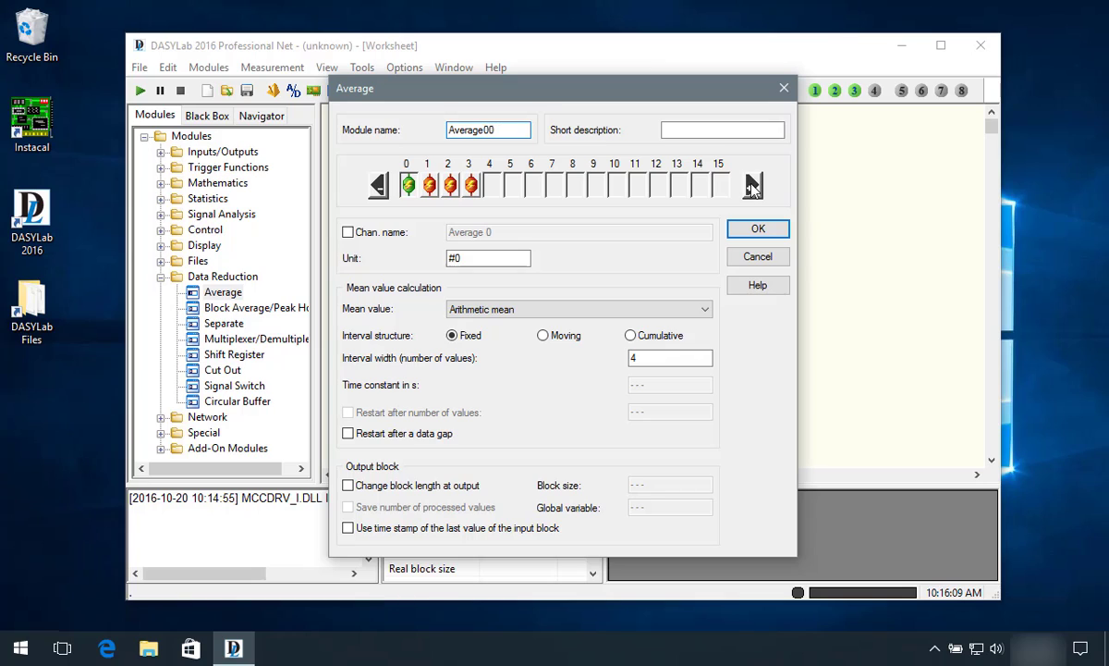
- Set averaging channels 0 through 3 to a Moving interval with a width of 10, and connect the Average module to the analog input
click(544, 336)
double_click(665, 358)
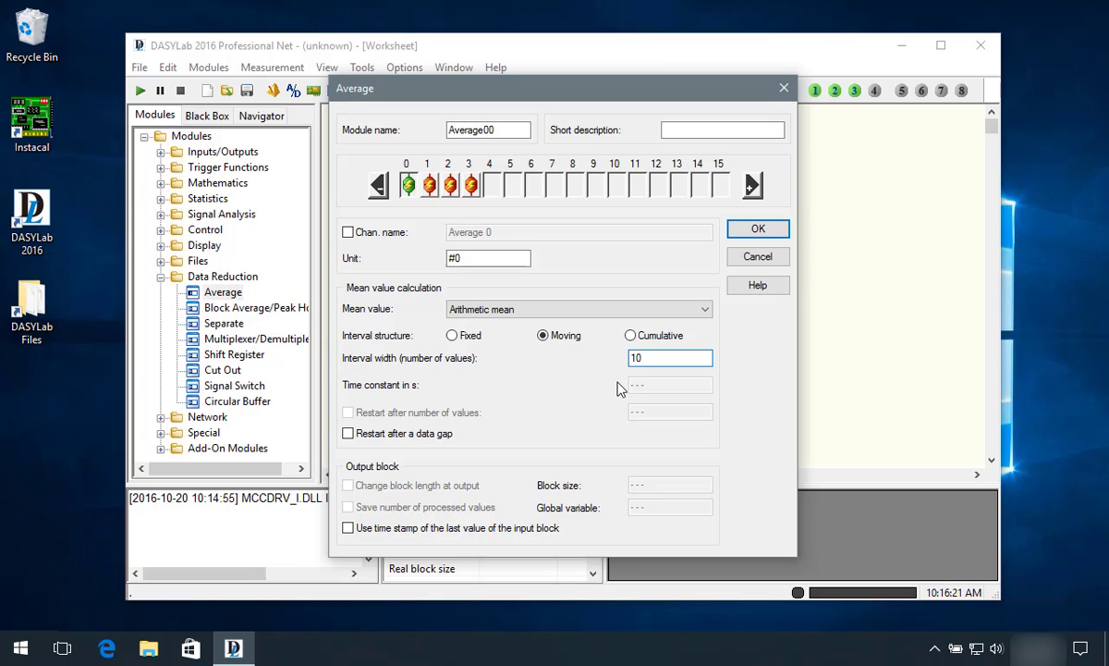
click(430, 185)
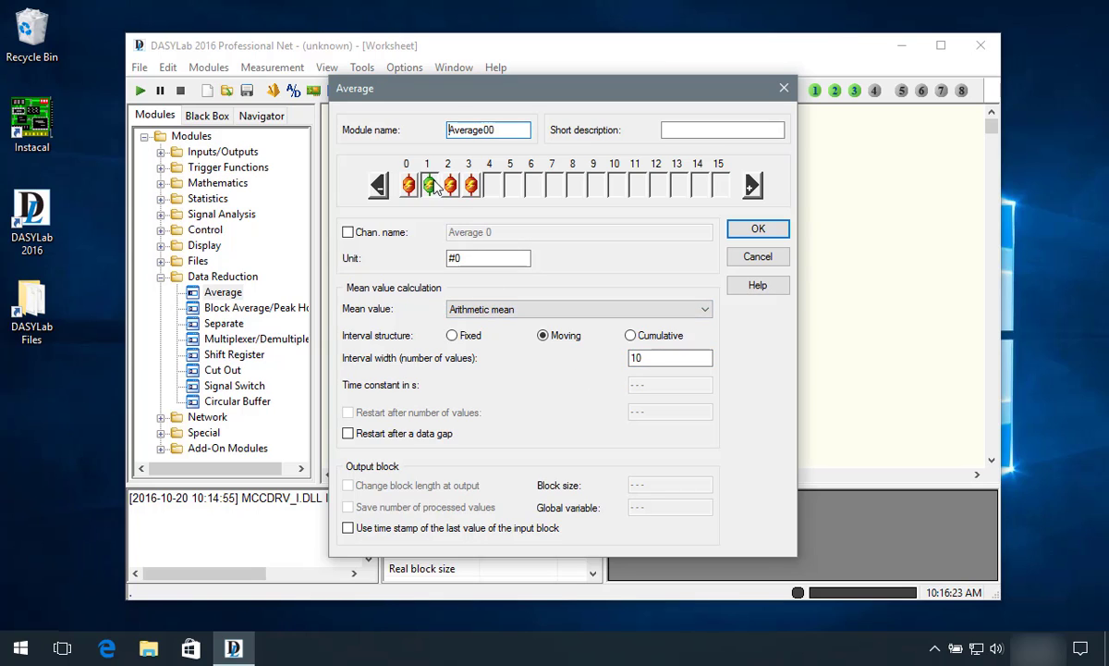
click(450, 185)
click(472, 184)
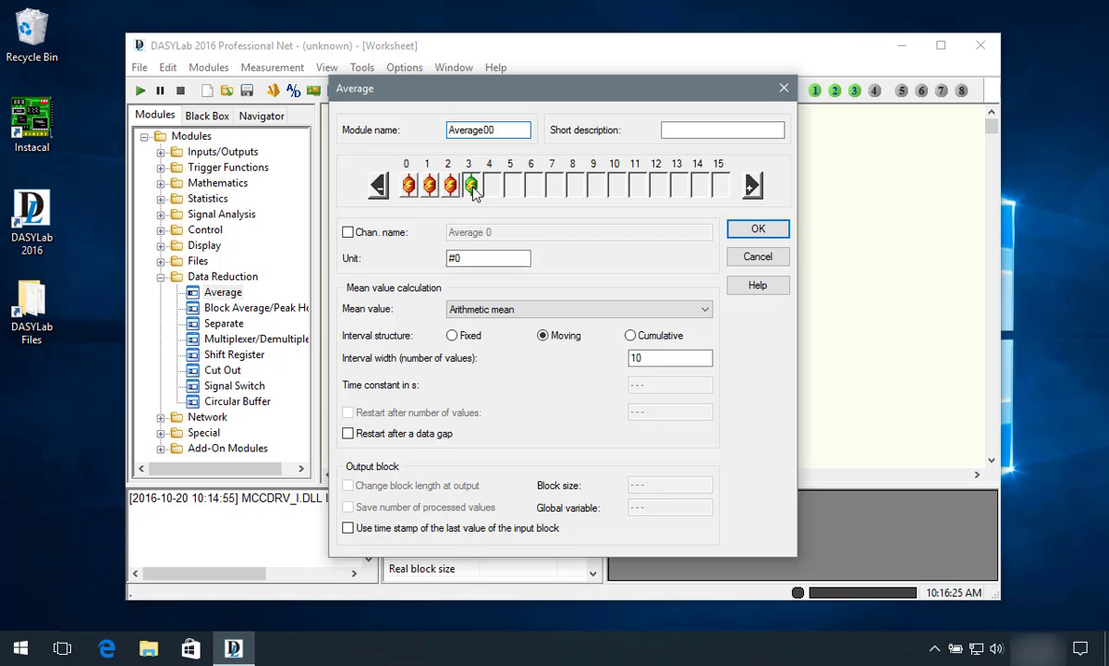
click(773, 233)
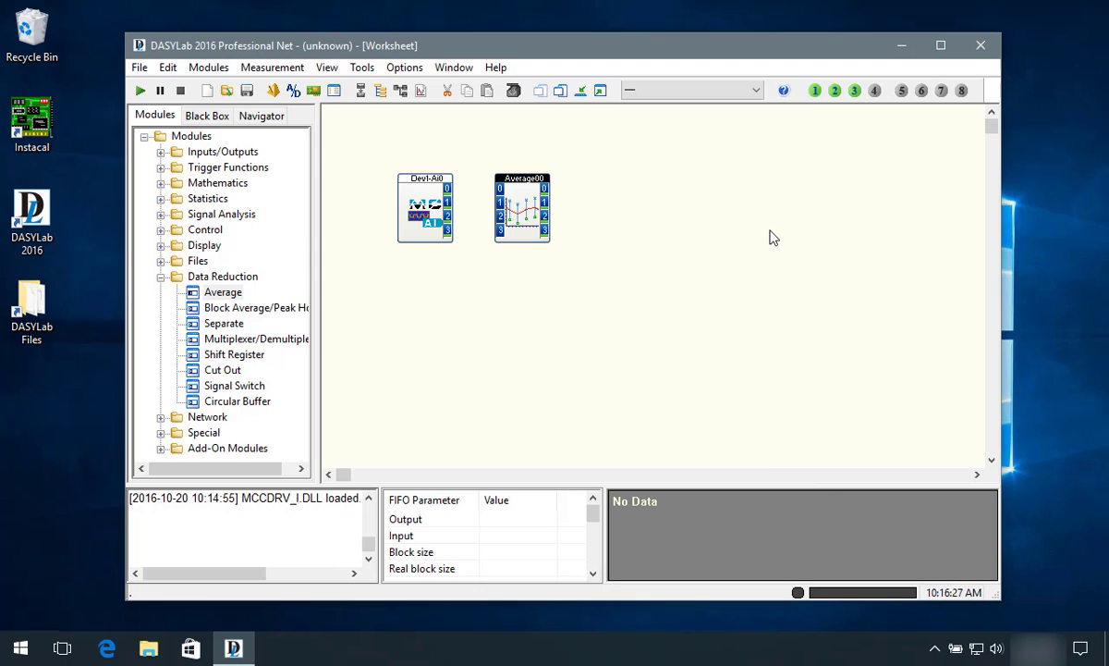
drag(515, 208, 487, 211)
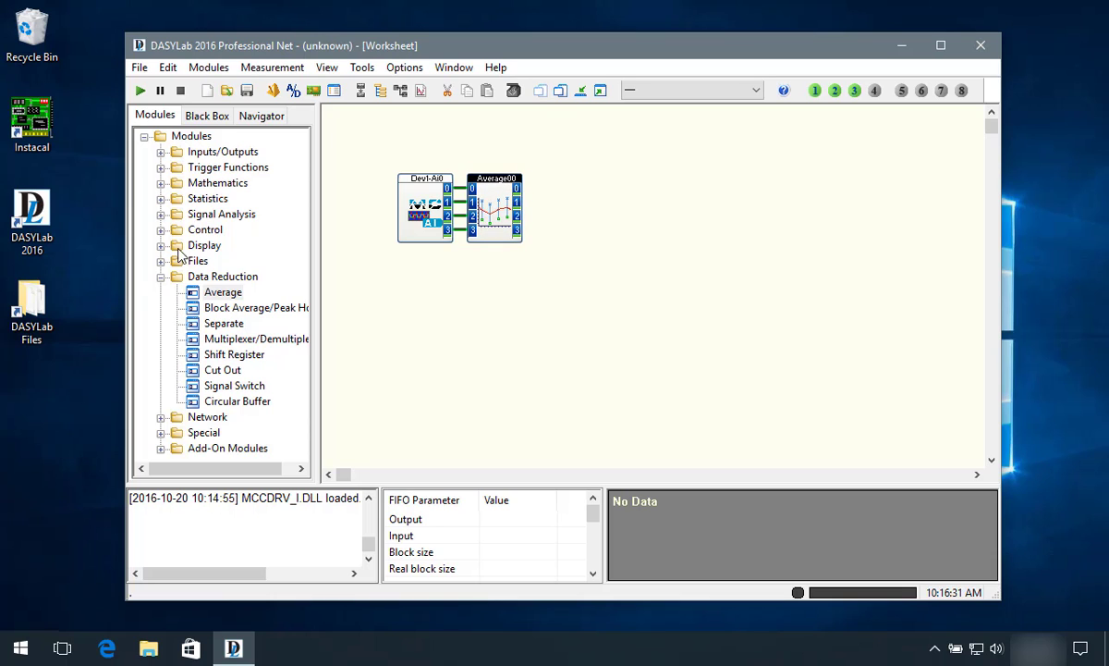
- Place a Digital Meter module from the Display group on the worksheet beside the Average module
click(161, 276)
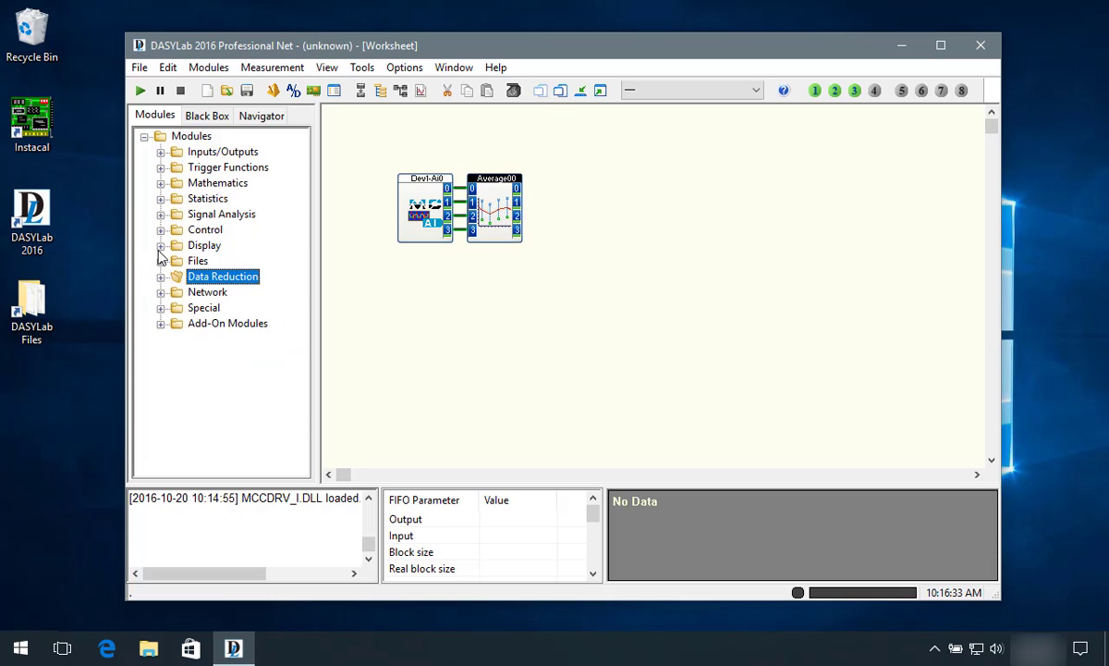
click(161, 246)
click(212, 357)
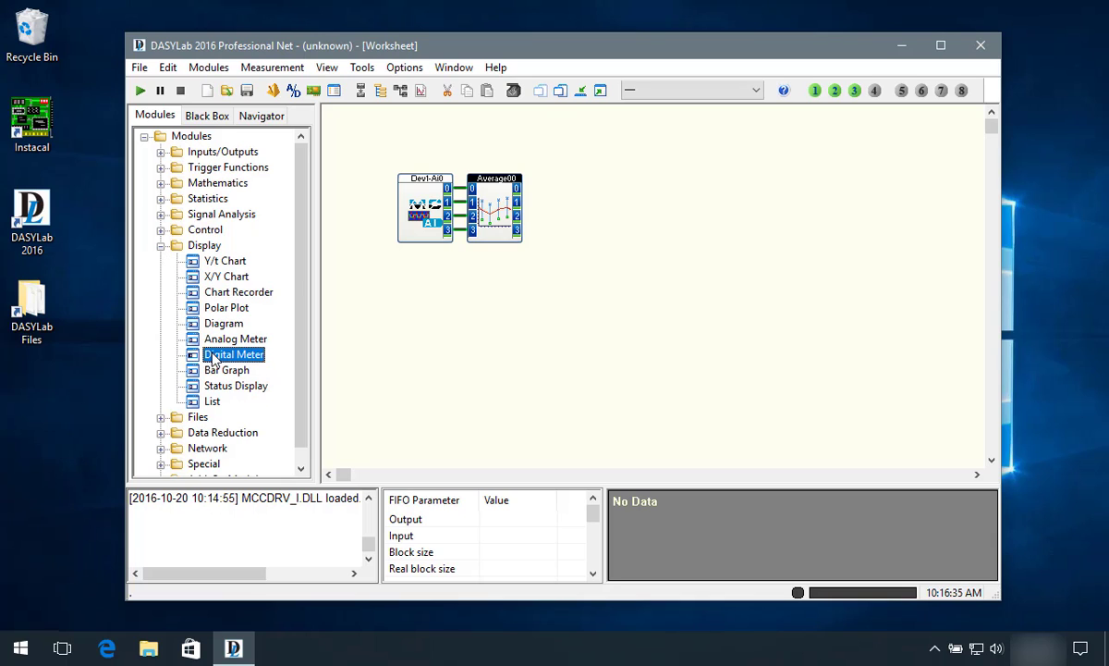
drag(211, 357, 567, 175)
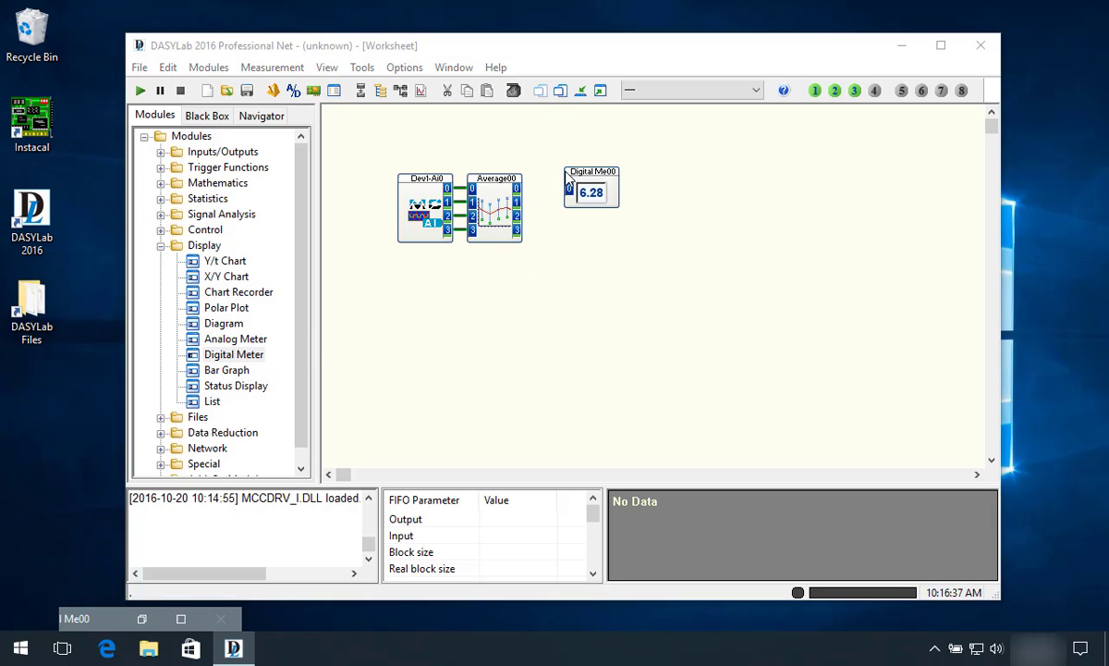
- Add three channels to the Digital Meter module and connect its inputs 0 through 3 to the Average module's outputs
double_click(589, 185)
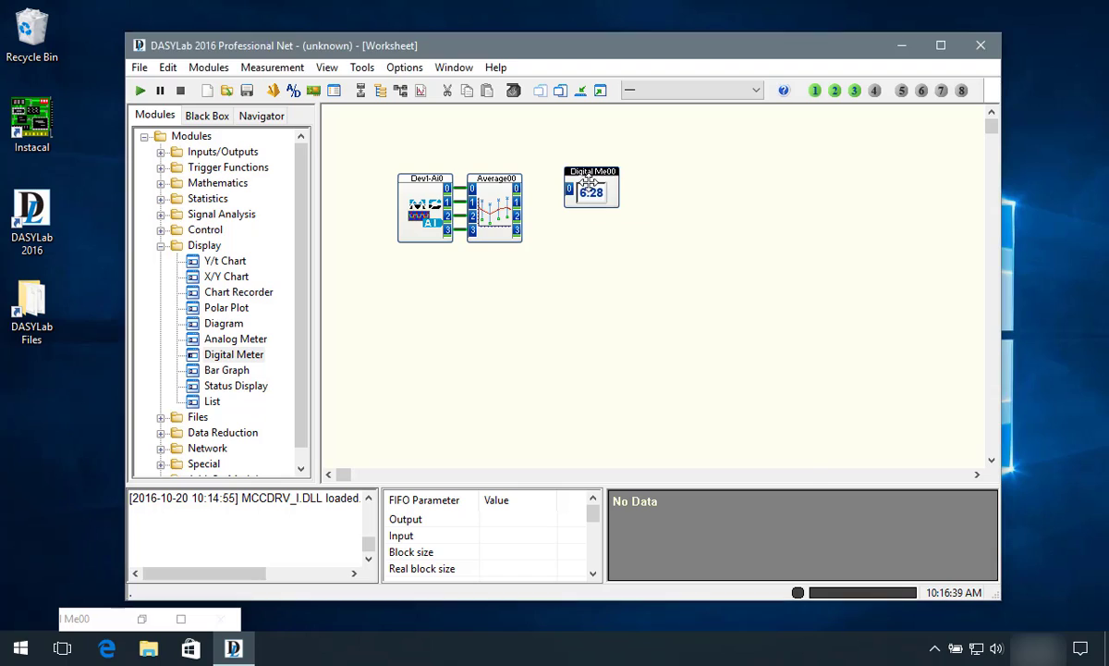
click(749, 269)
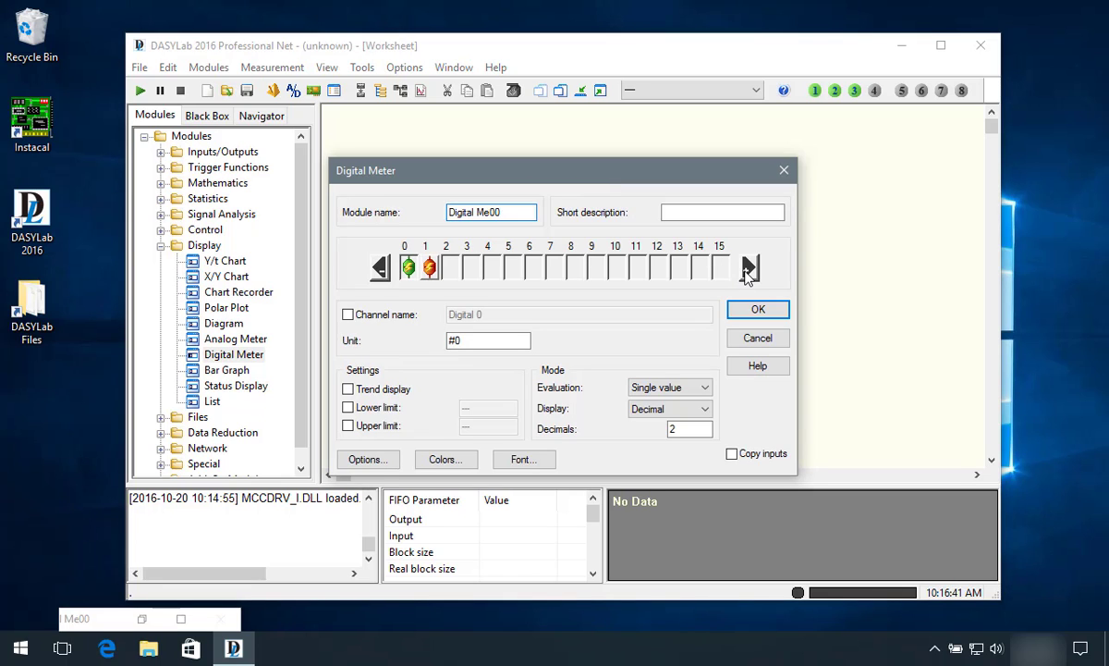
click(749, 269)
click(749, 269)
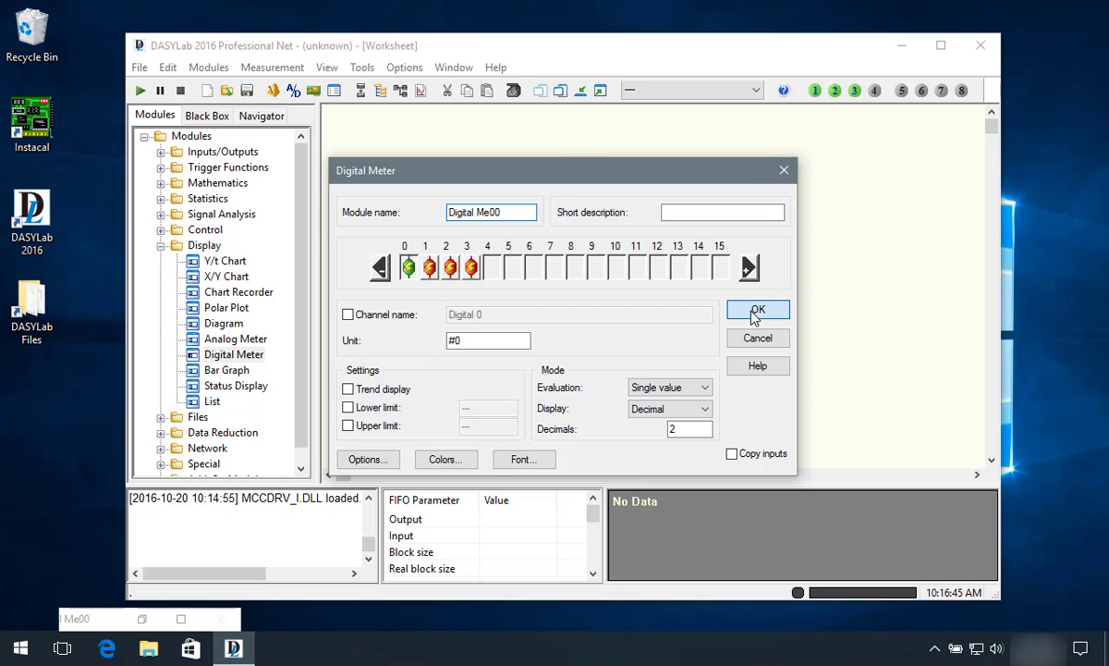
click(755, 310)
drag(588, 201, 554, 205)
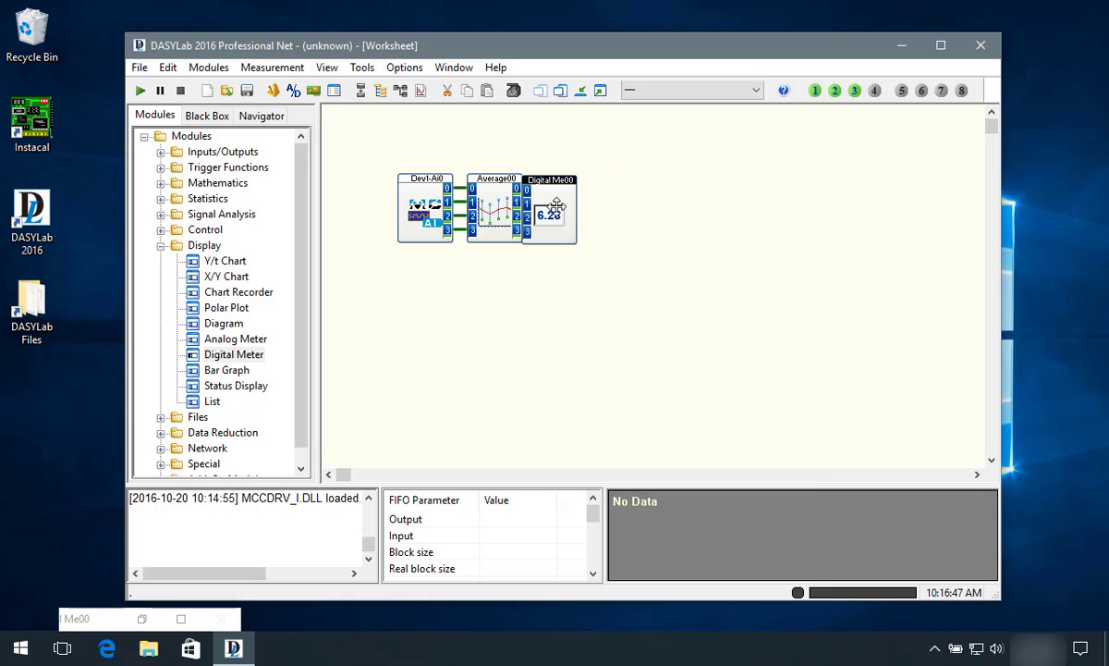
- Show the digital meter window beside the worksheet modules, and run and stop a test measurement
click(601, 92)
drag(212, 152, 710, 164)
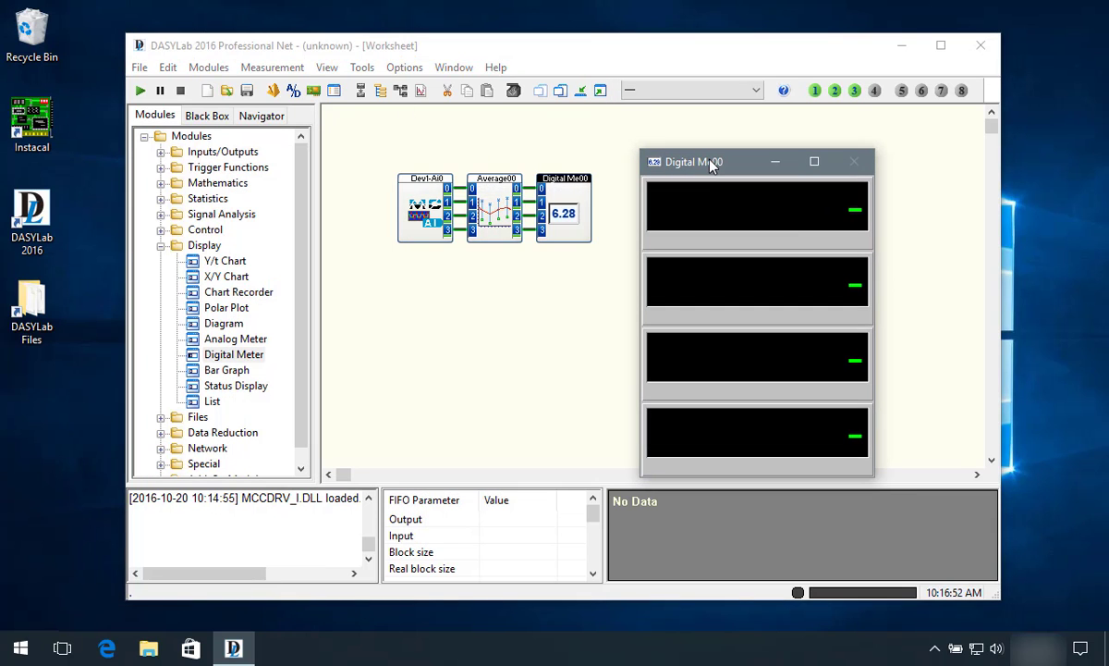
click(139, 90)
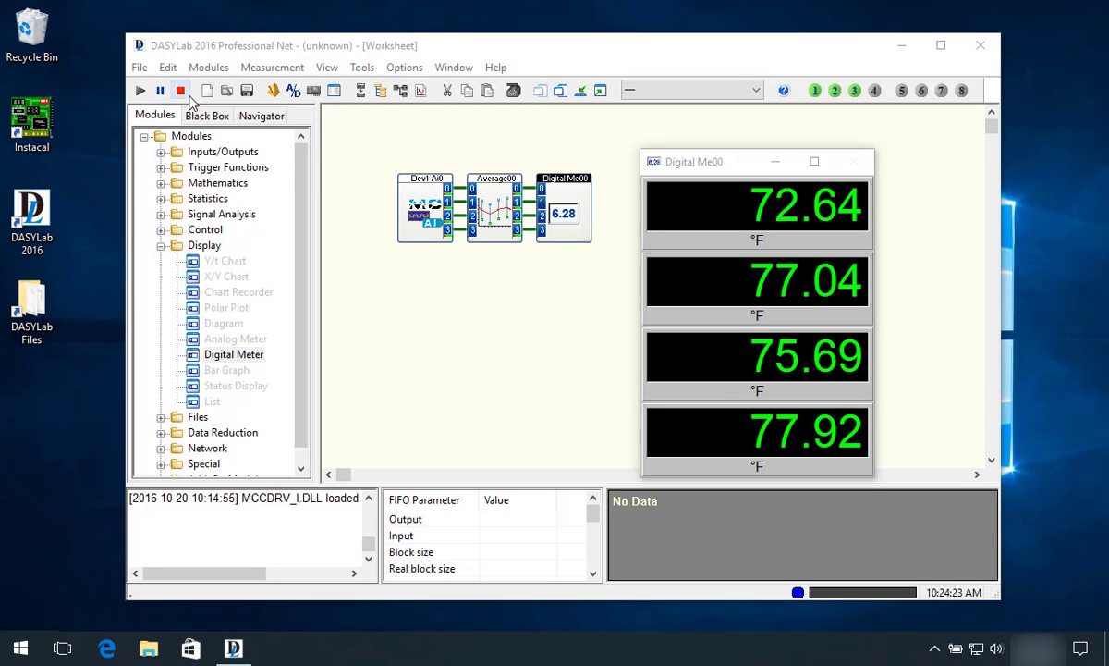
click(180, 89)
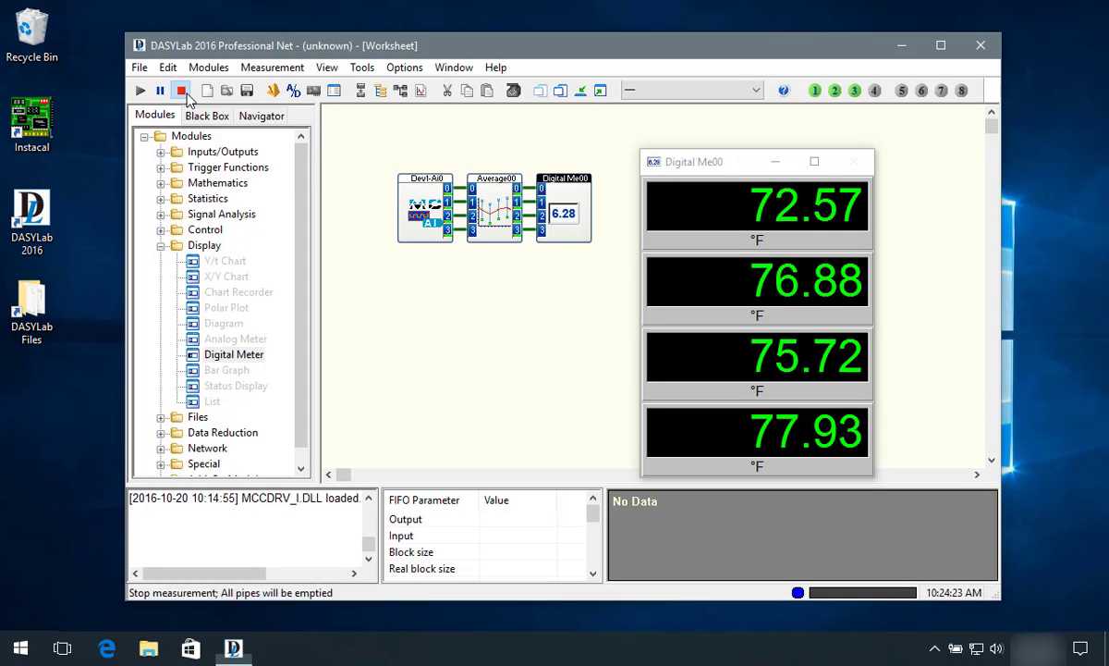
- Minimize the display window and enable Copy inputs for the Digital Meter module
click(583, 92)
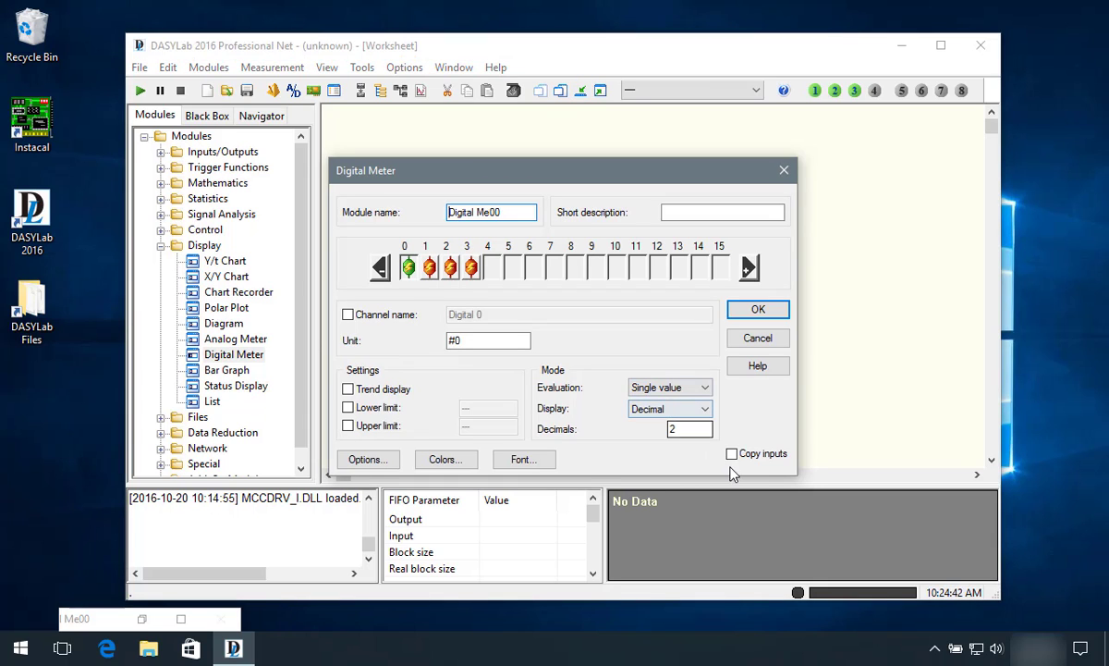
click(732, 454)
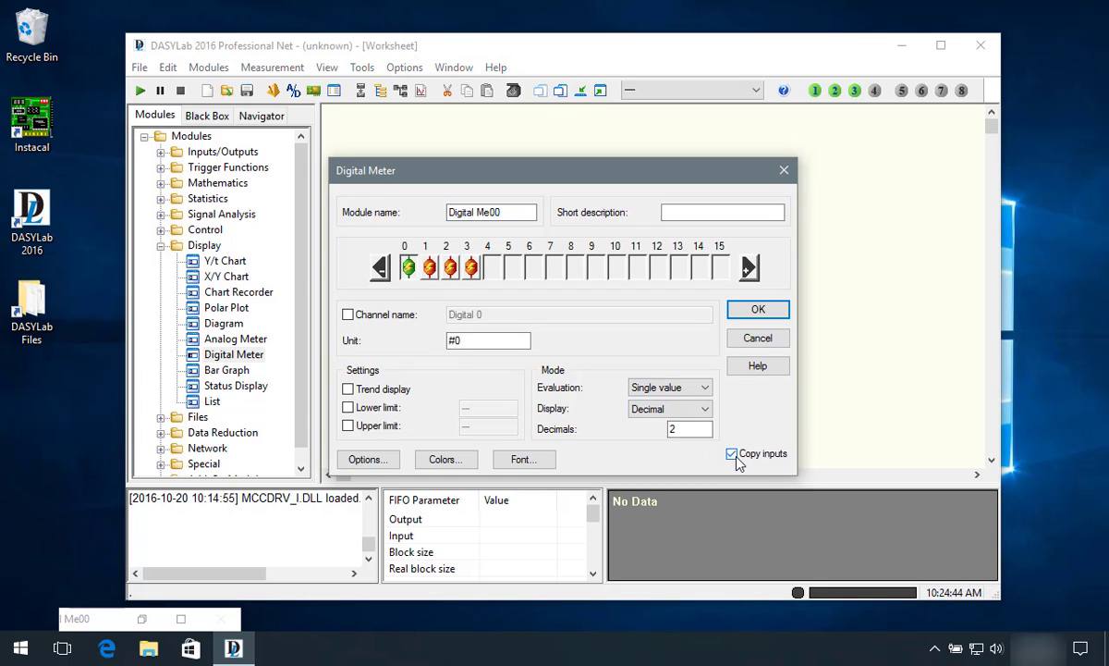
click(758, 310)
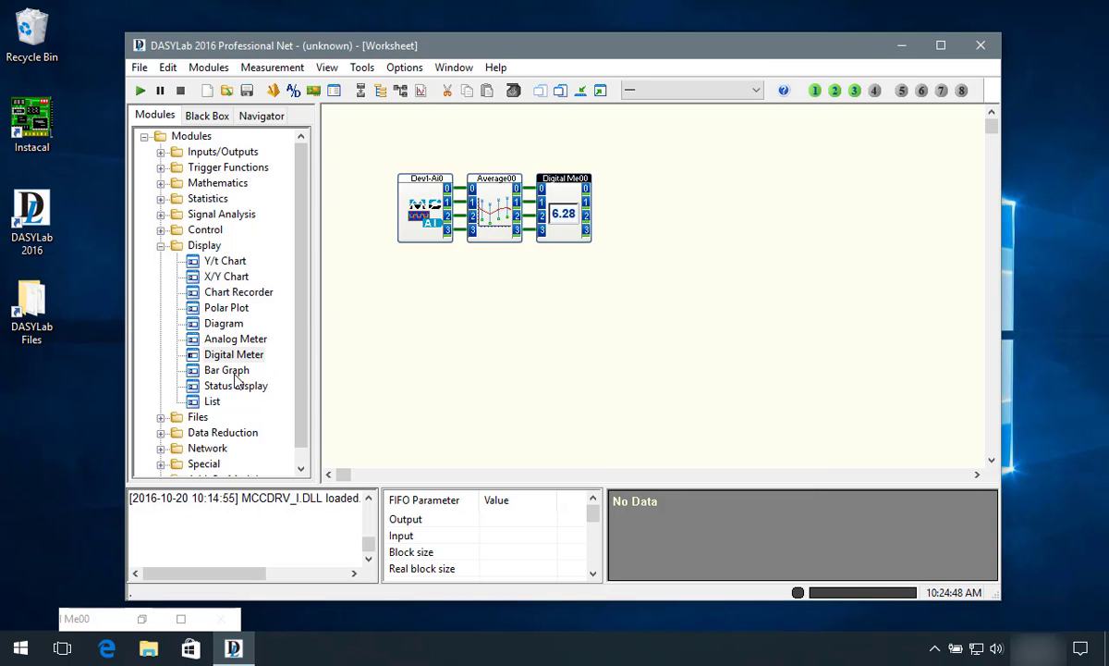
- Place a Bar Graph module beside the Digital Meter and add three channels so that it has channels 0 through 3
drag(226, 369, 638, 179)
double_click(659, 187)
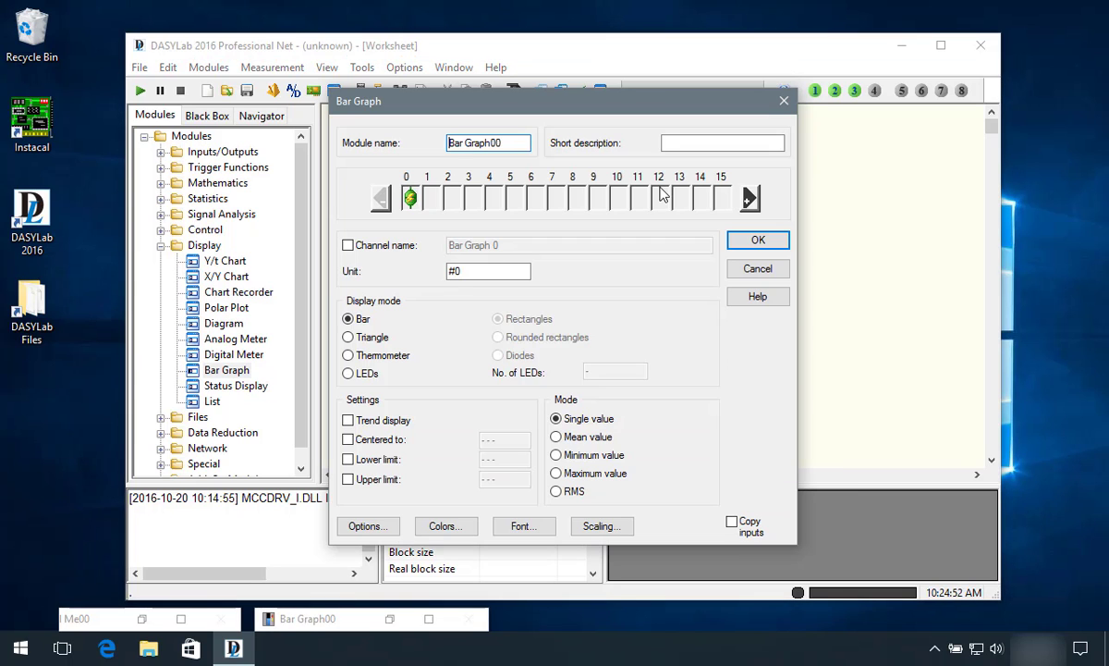
click(750, 198)
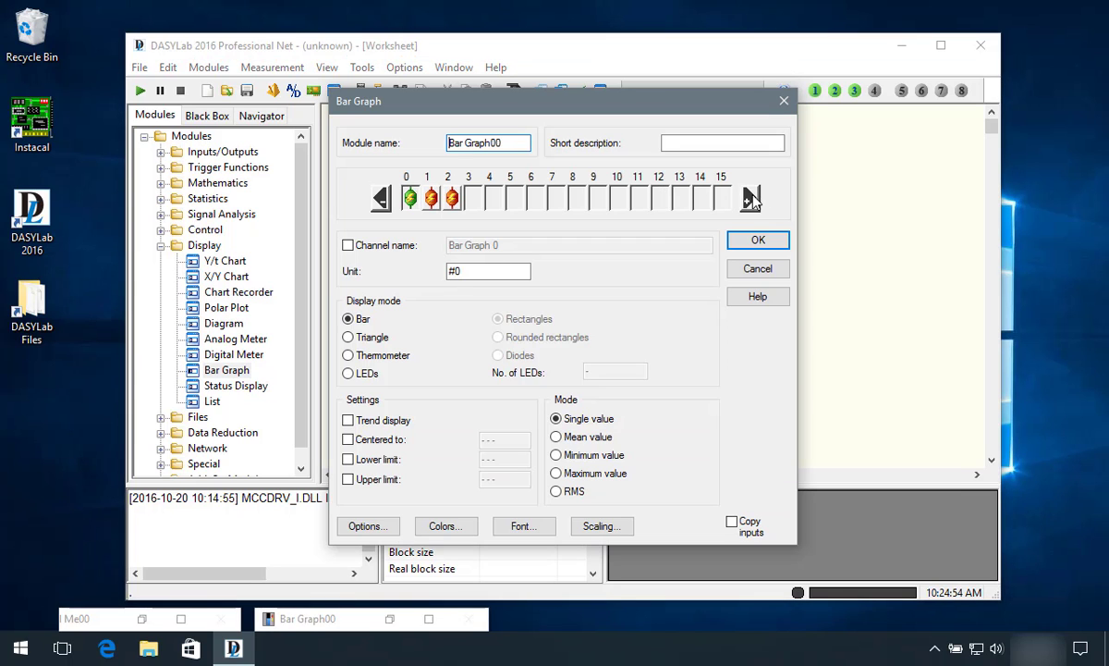
click(749, 198)
click(750, 198)
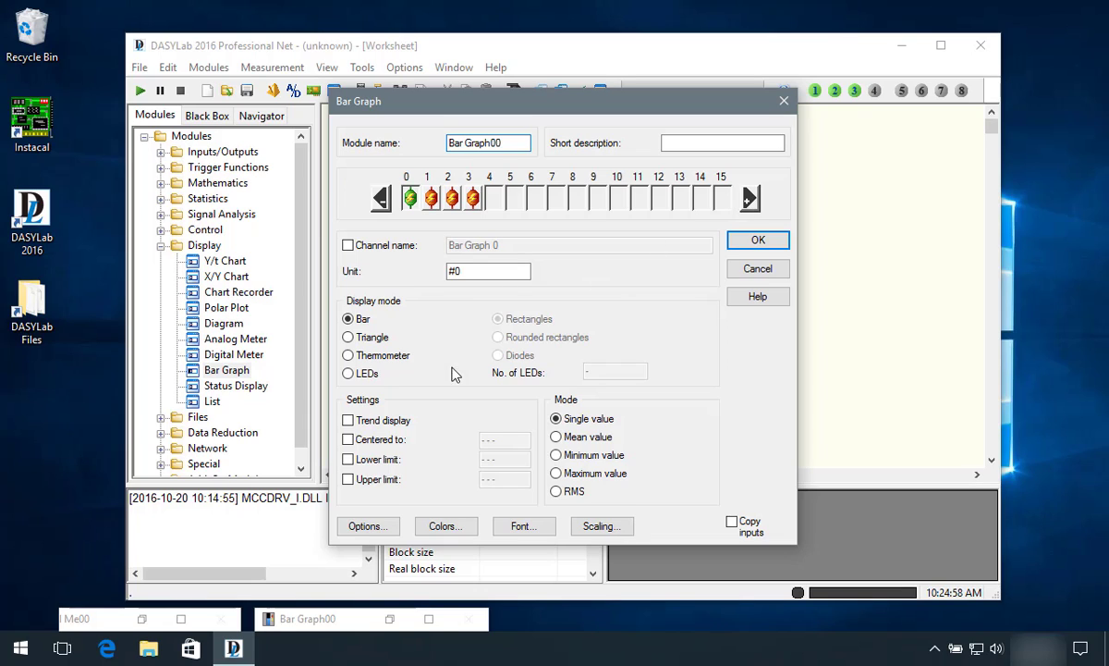
- Set bar graph channel 0 to Thermometer display mode with a display area from 50 to 100
click(349, 356)
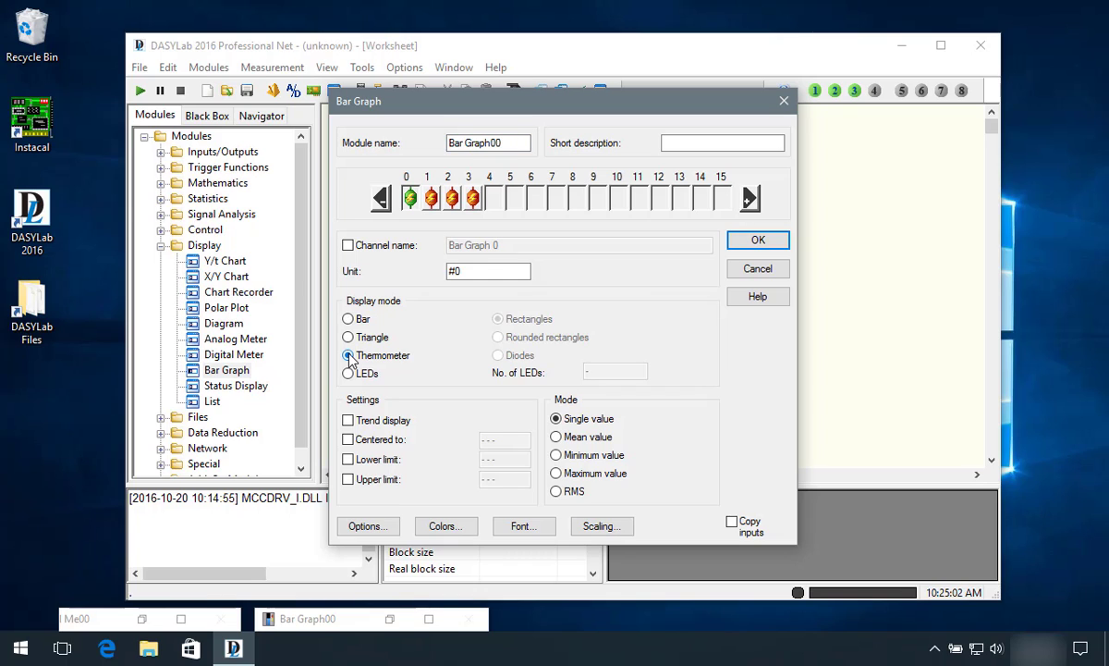
click(599, 526)
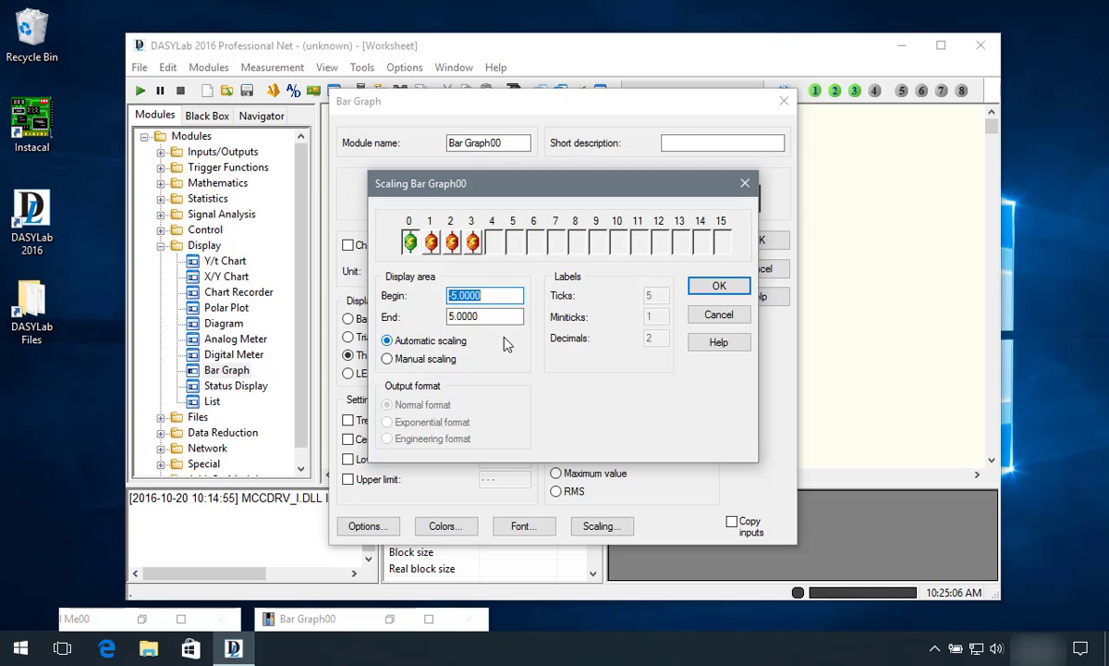
text(50)
key(Tab)
text(100)
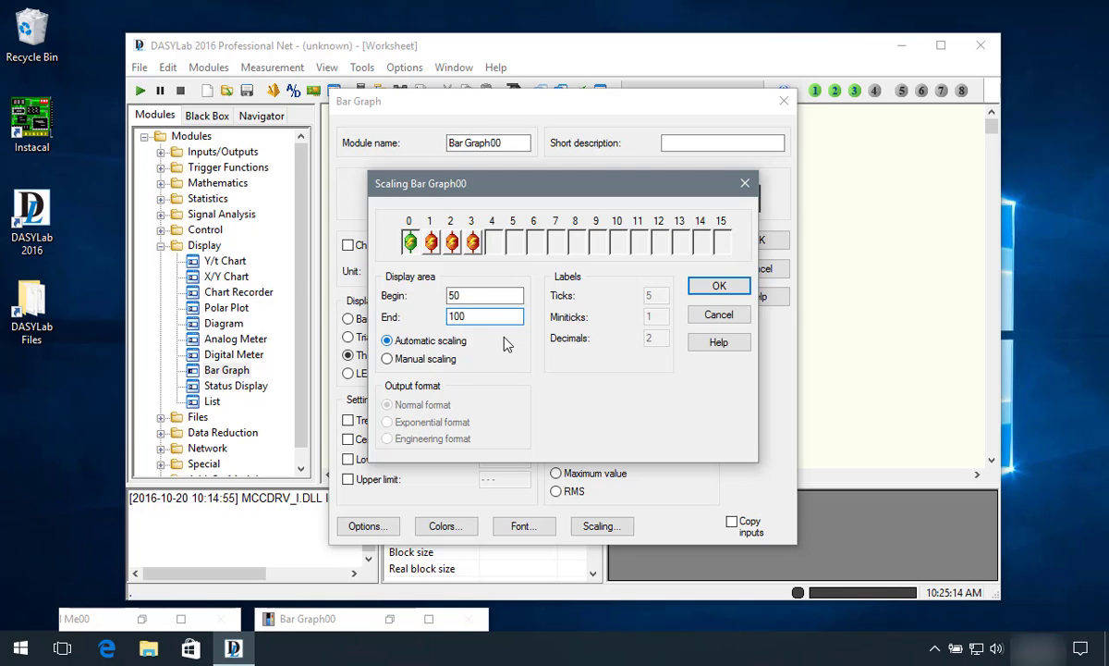
click(720, 288)
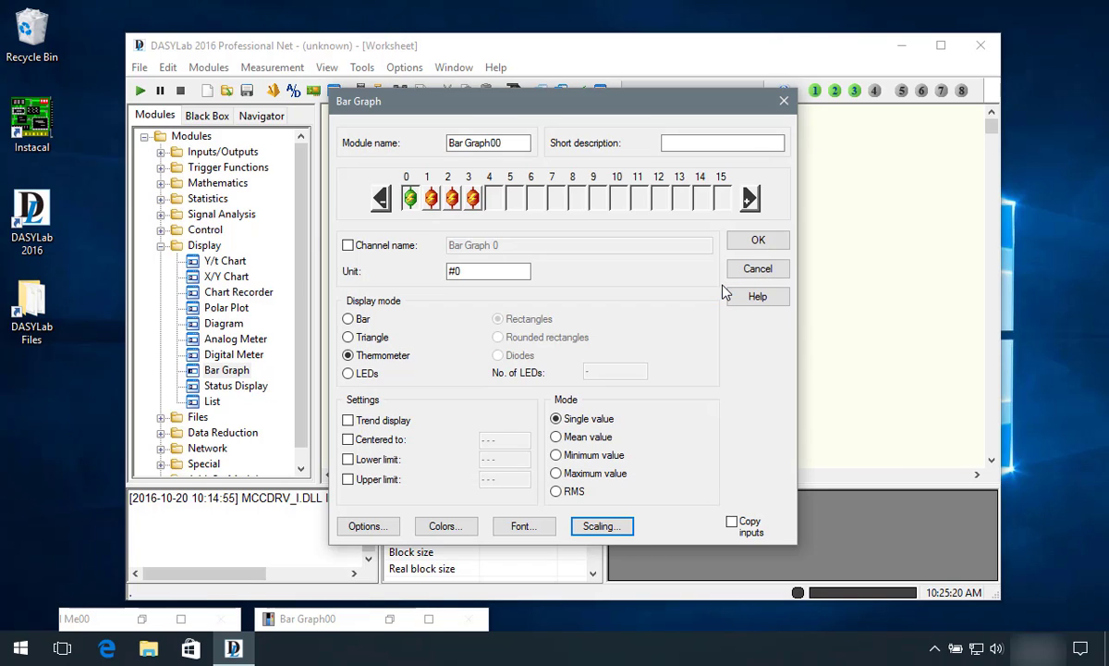
- Copy the channel 0 settings to bar graph channels 1 through 3, and connect the Bar Graph module to the Digital Meter's outputs
click(430, 198)
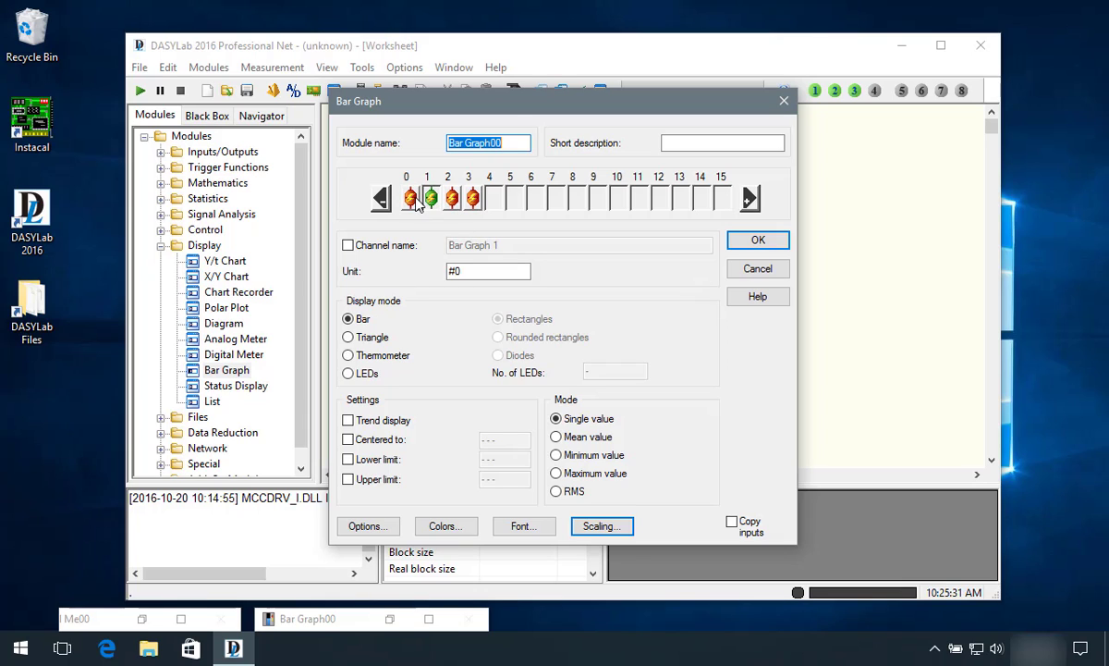
click(409, 198)
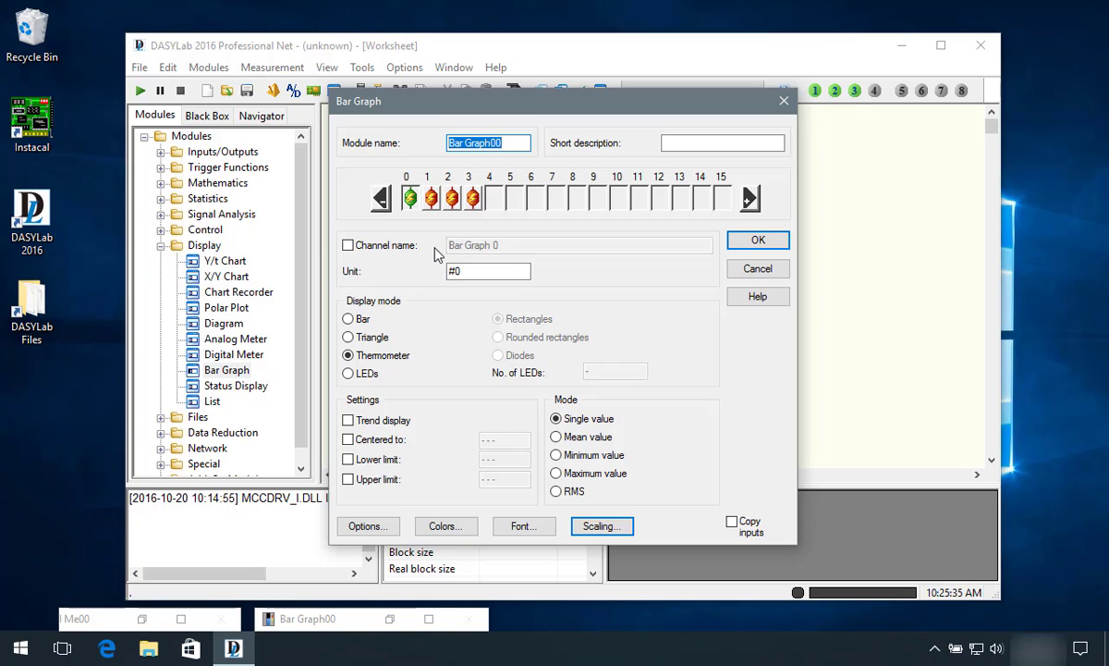
click(451, 204)
click(431, 200)
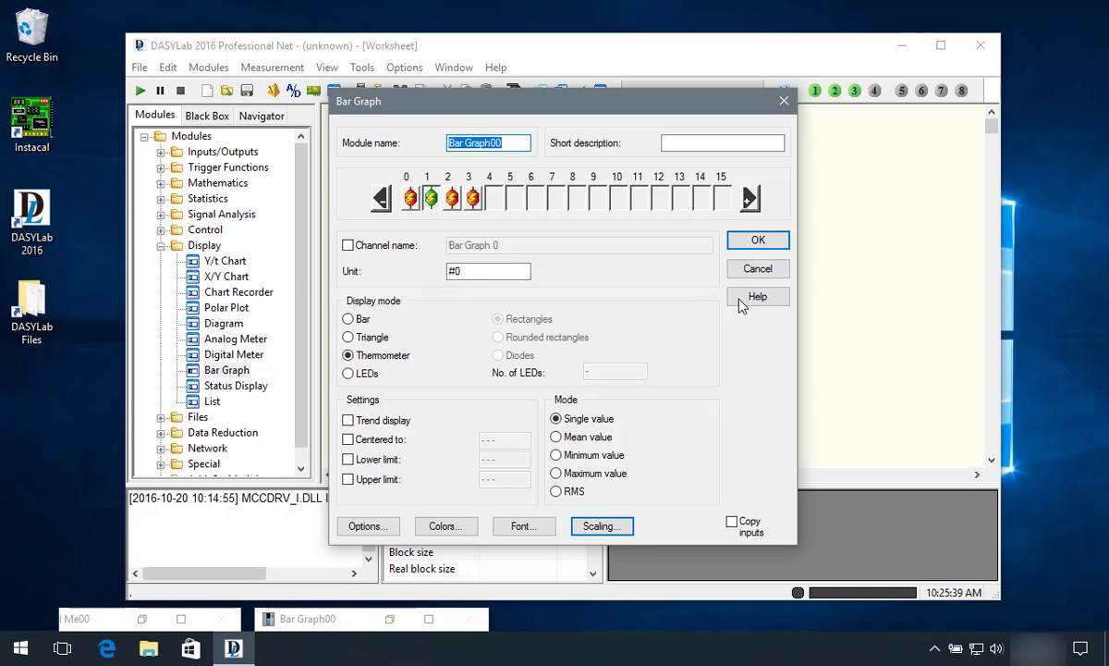
click(758, 242)
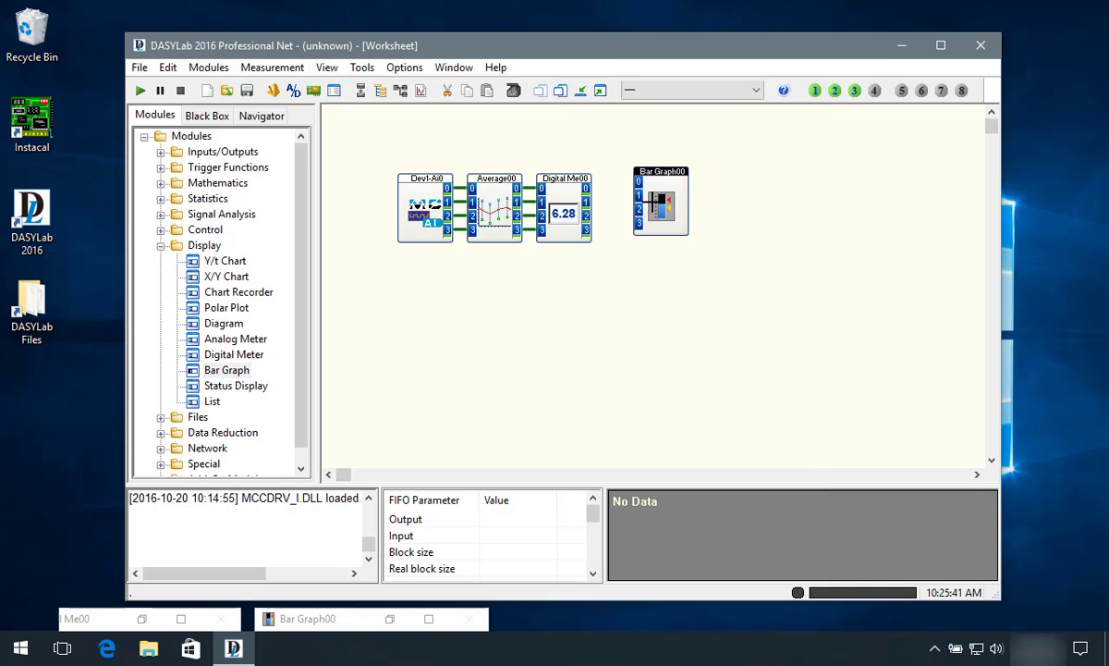
drag(627, 207, 613, 209)
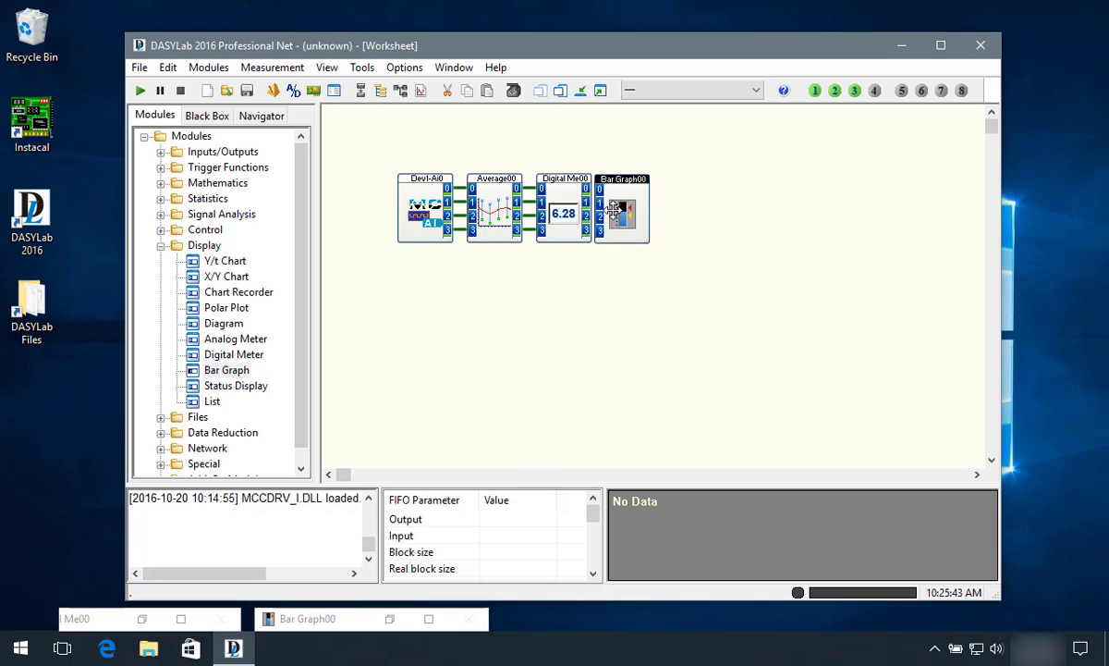
- Show the display windows, shrink the bar graph window and place it beside the digital meter window, and start the measurement
click(599, 90)
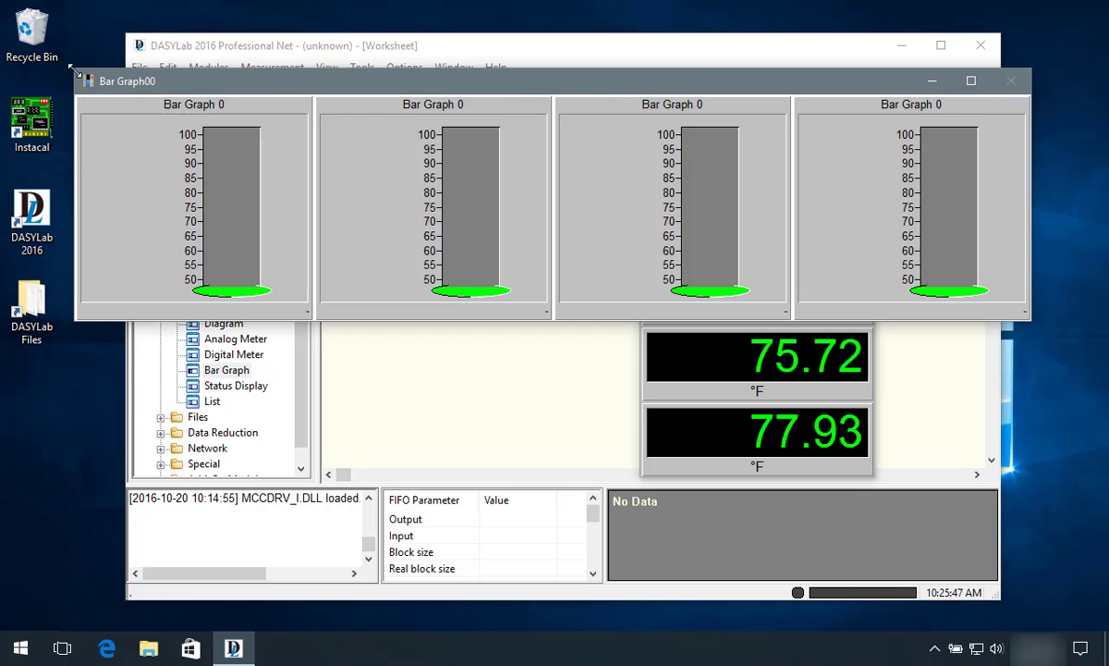
drag(73, 69, 470, 45)
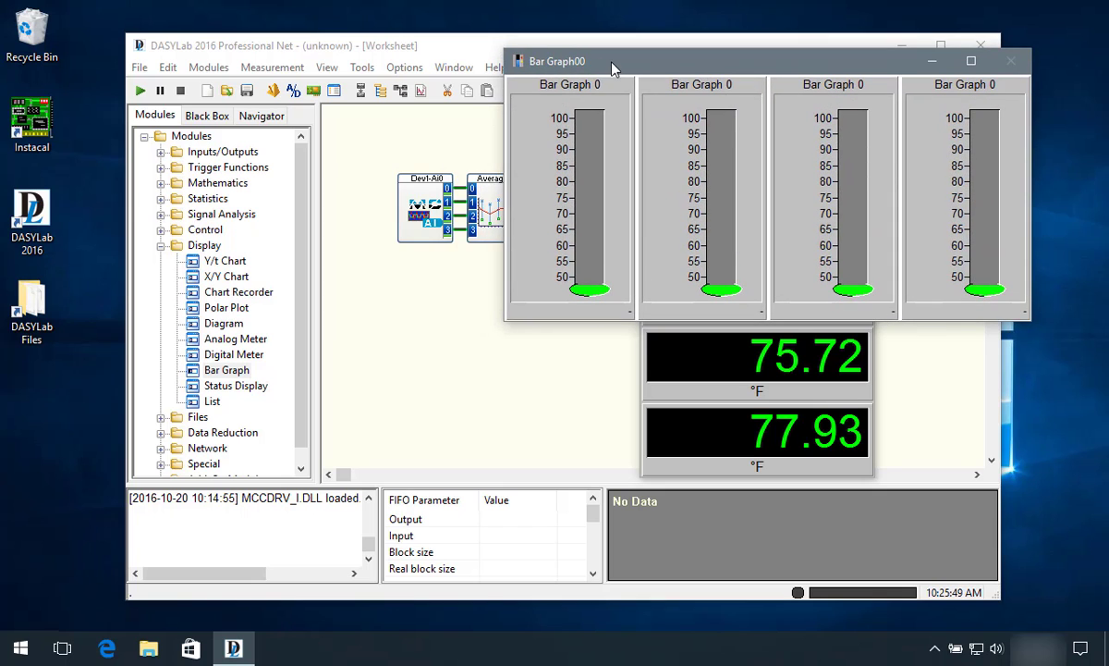
drag(575, 63, 225, 278)
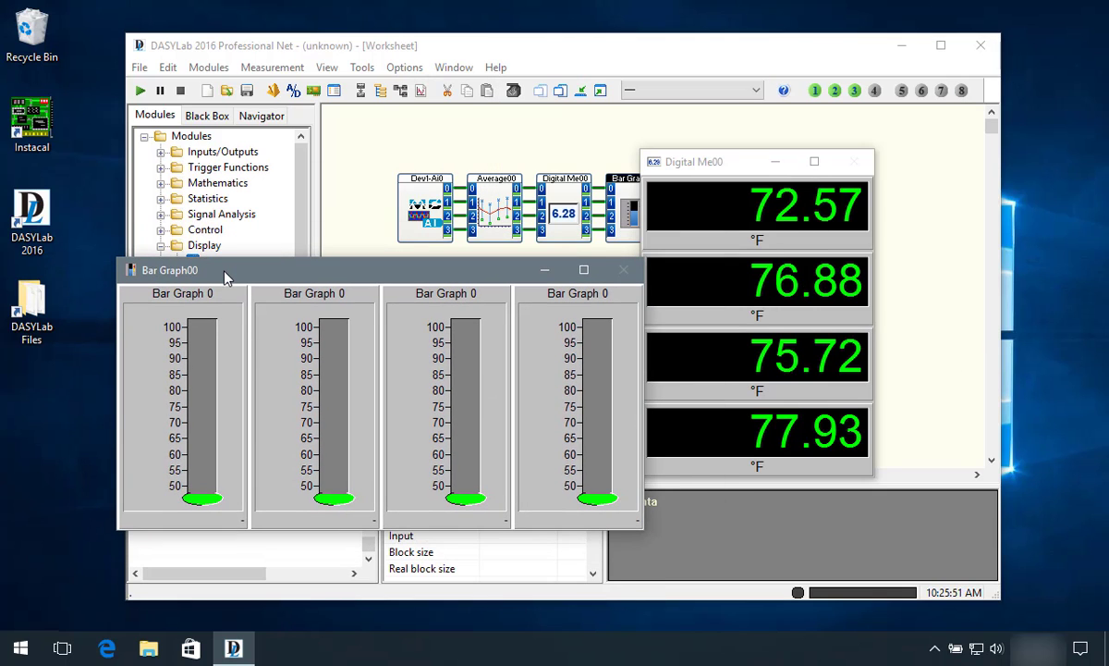
drag(112, 258, 181, 246)
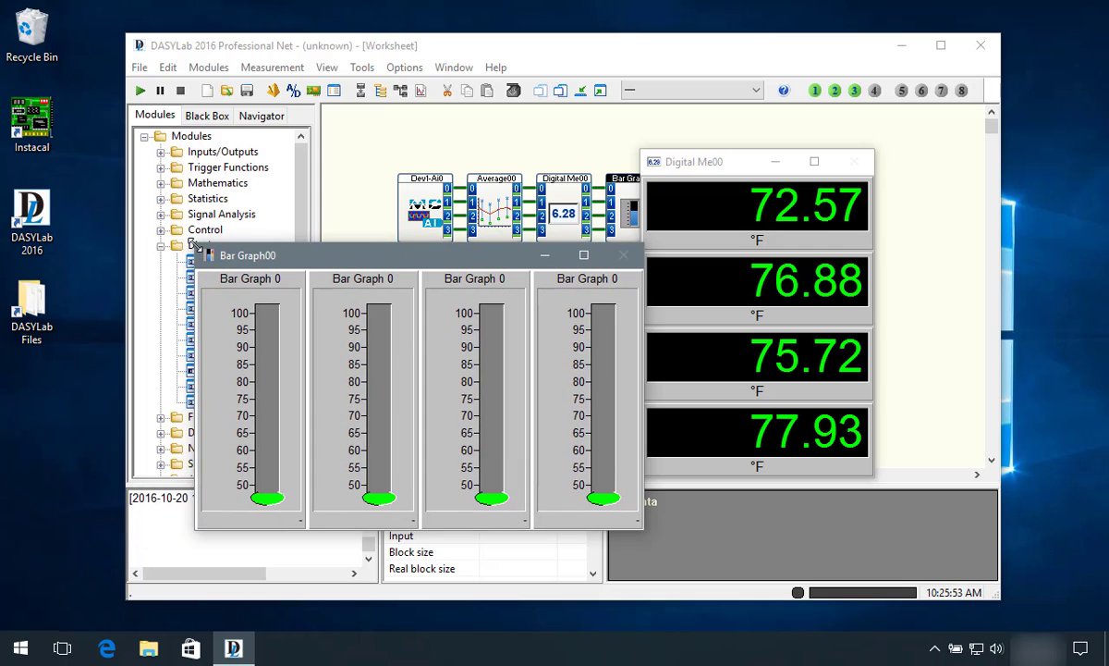
click(139, 90)
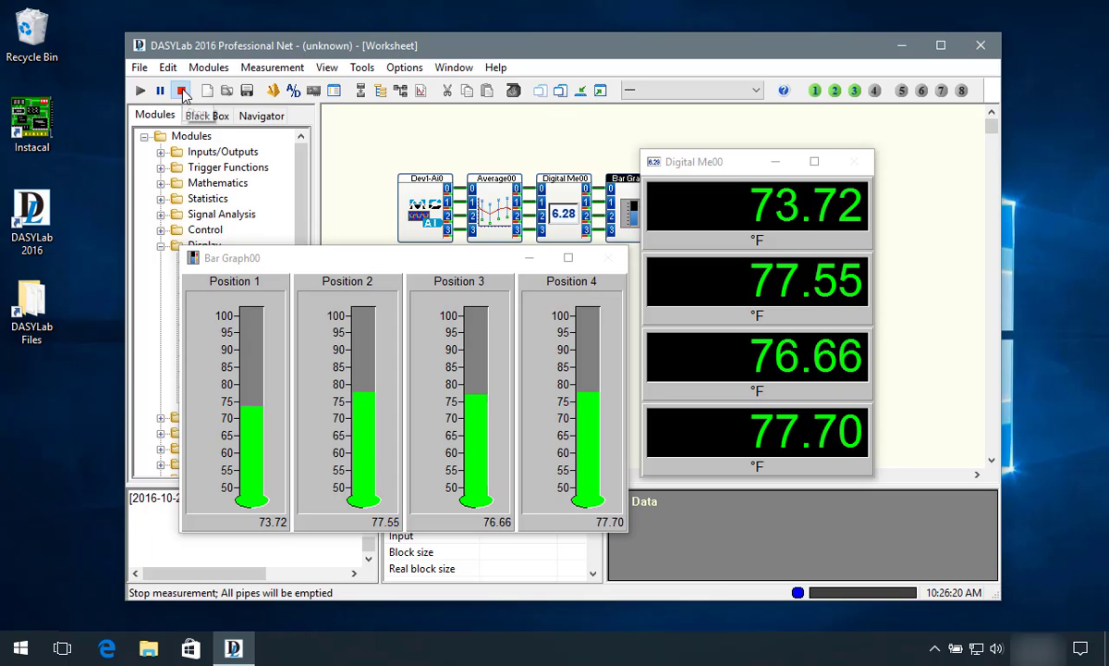
- Stop the measurement, minimize the display windows, and enable Copy inputs for the Bar Graph module
click(182, 91)
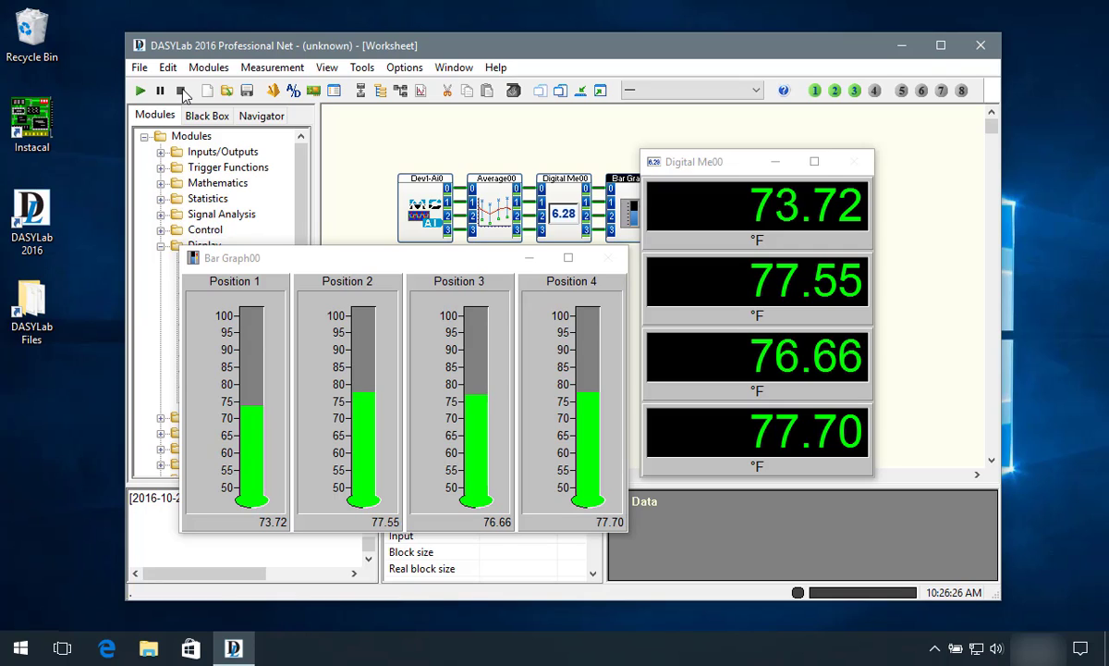
click(581, 93)
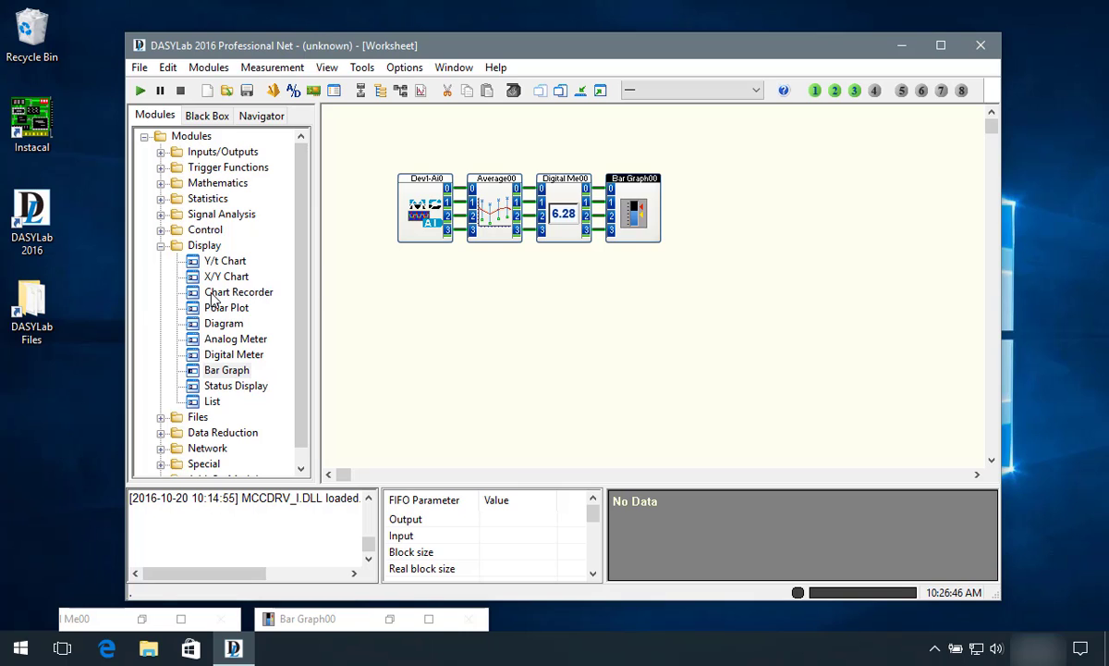
double_click(610, 205)
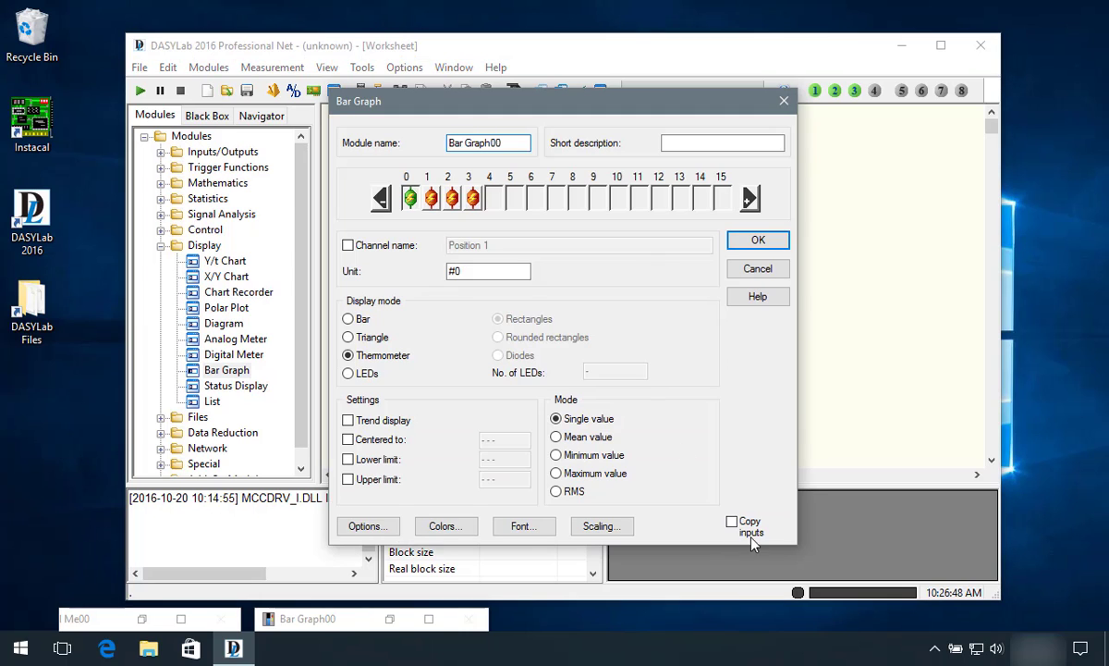
click(733, 524)
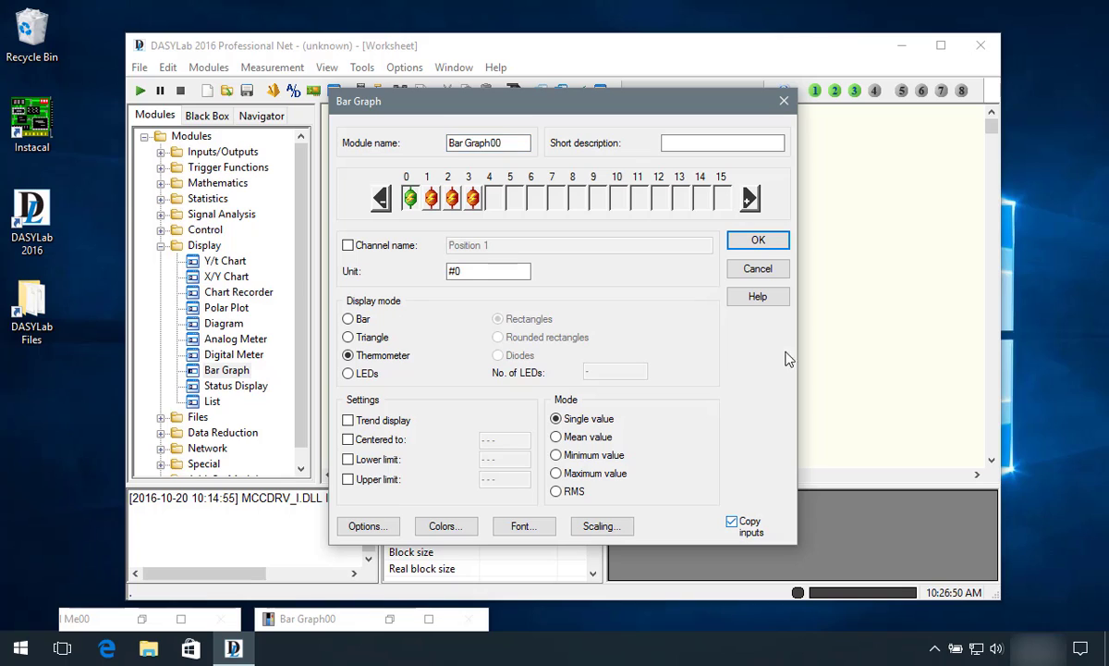
click(759, 242)
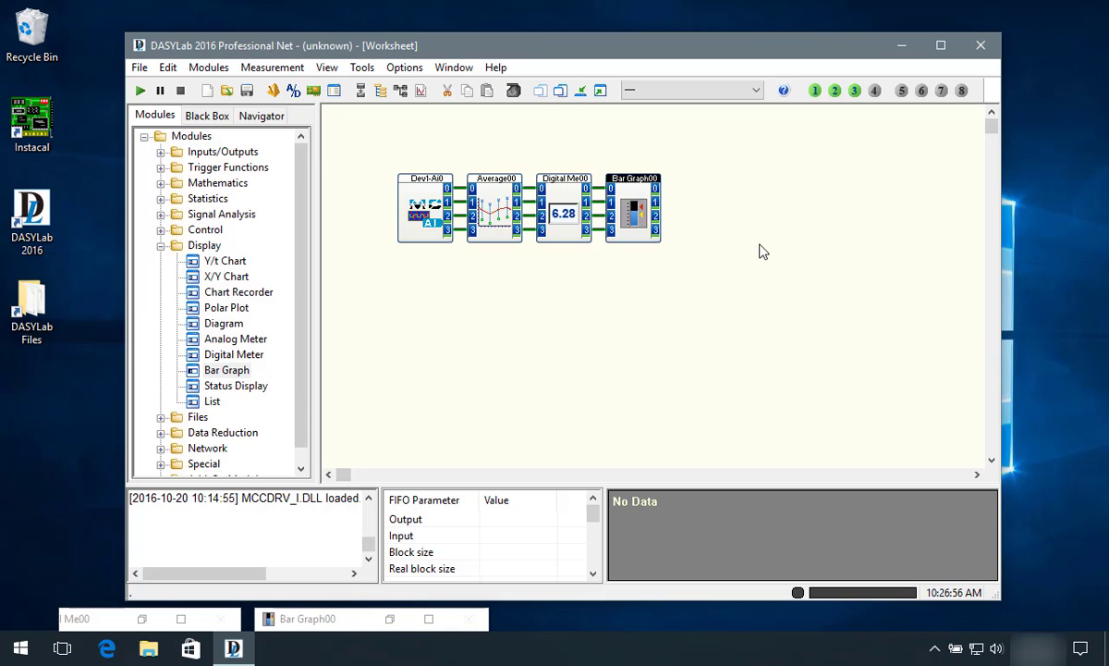
- Place a Chart Recorder module beside the Bar Graph and add three channels so that it has channels 0 through 3
drag(246, 293, 721, 185)
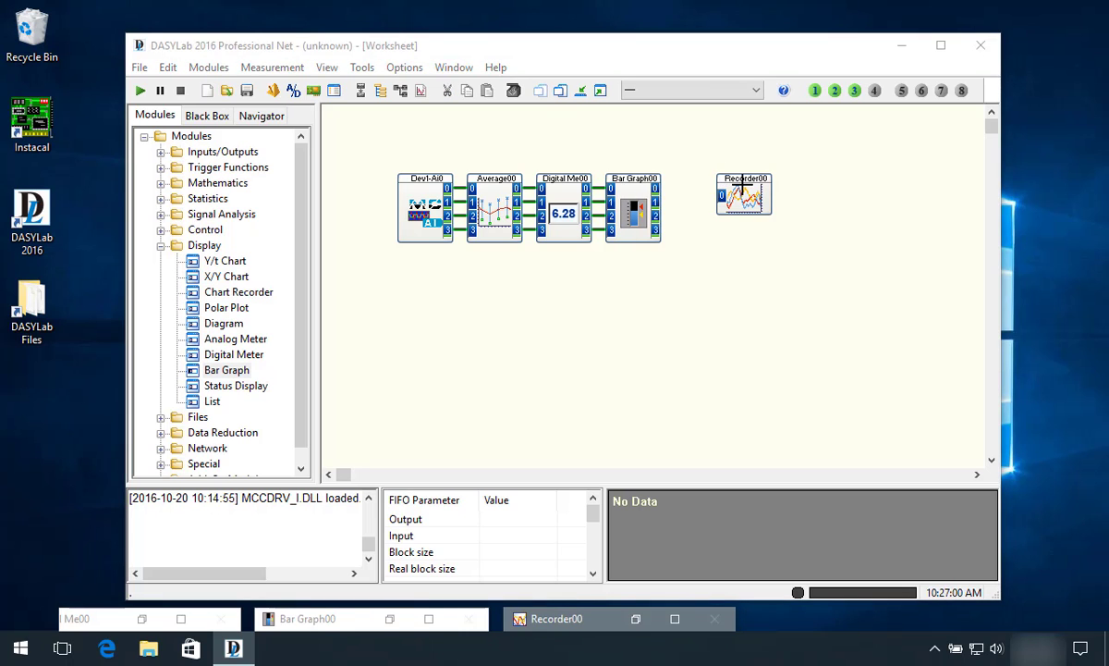
double_click(742, 191)
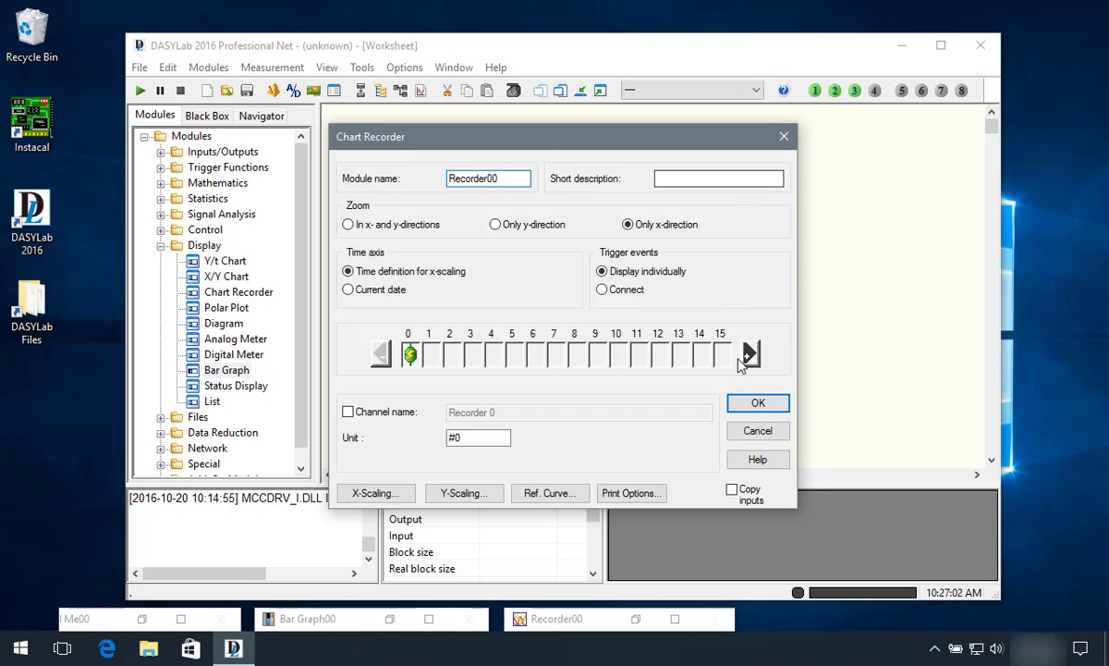
click(751, 354)
click(751, 354)
click(750, 354)
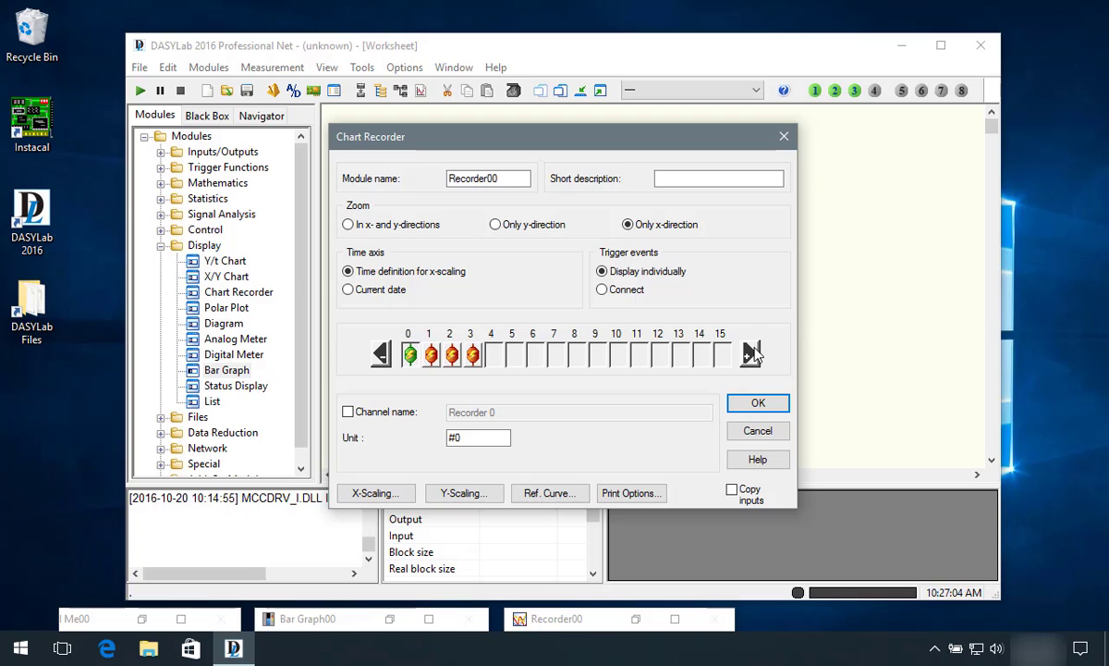
- Set the Chart Recorder's Y-scaling display area from 50 to 100 for channels 0 through 3
click(464, 494)
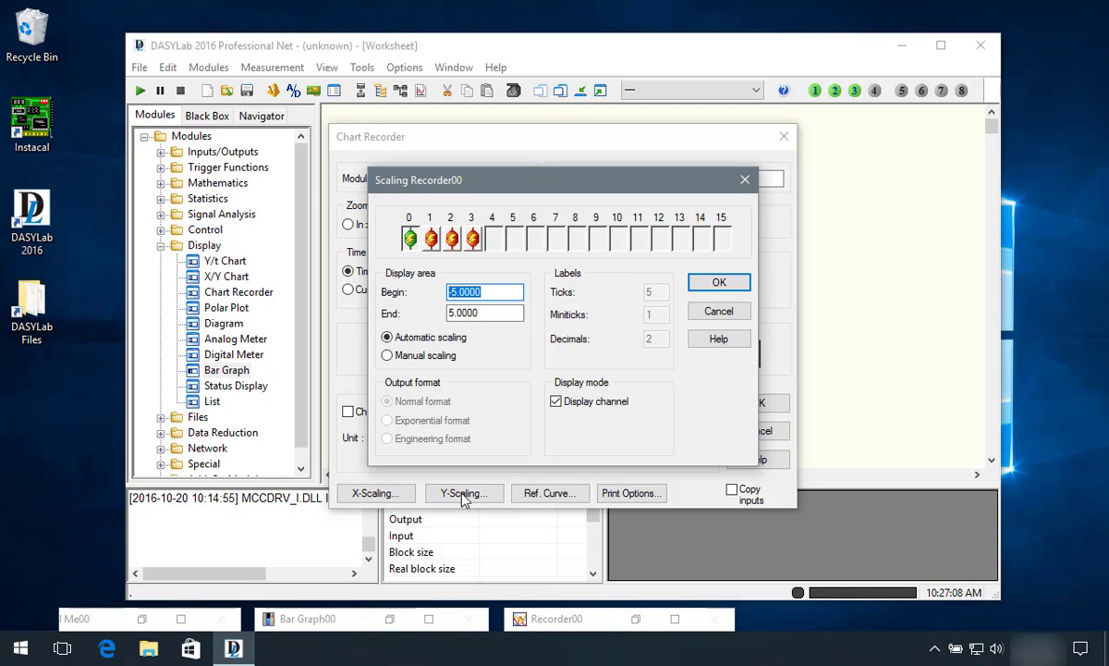
text(50)
key(Tab)
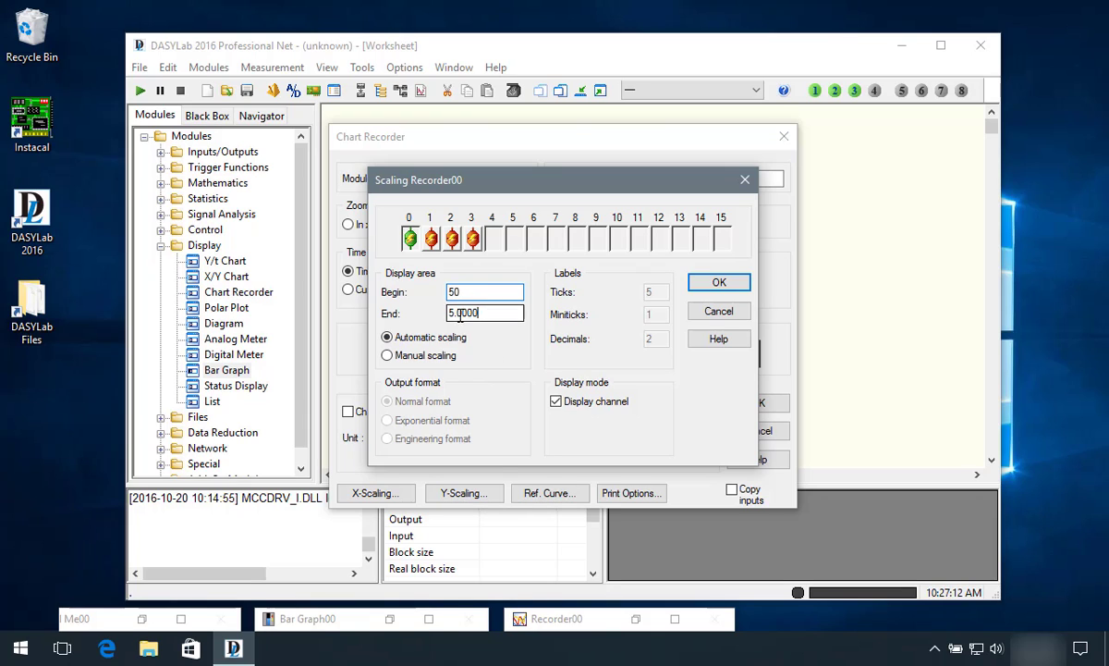
text(100)
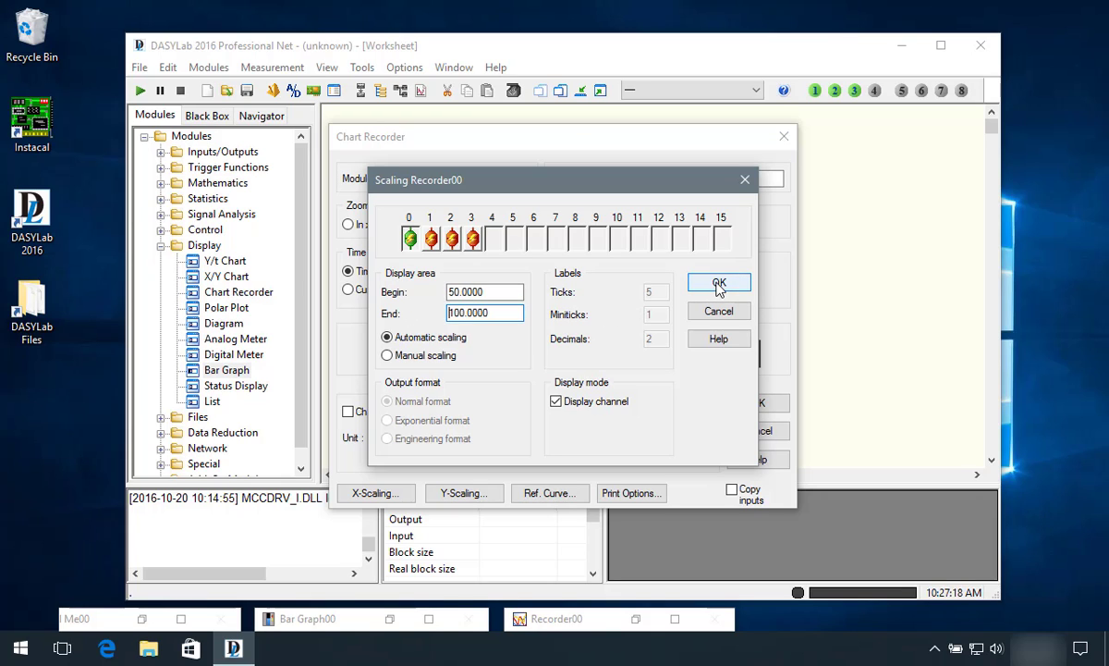
click(431, 239)
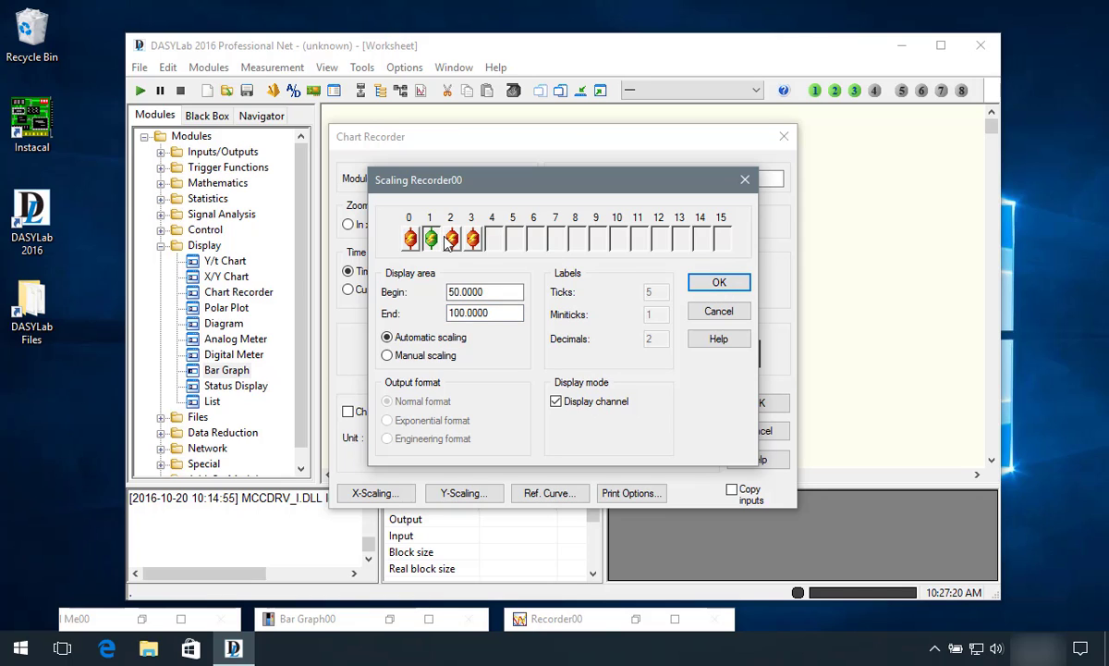
click(450, 239)
click(472, 238)
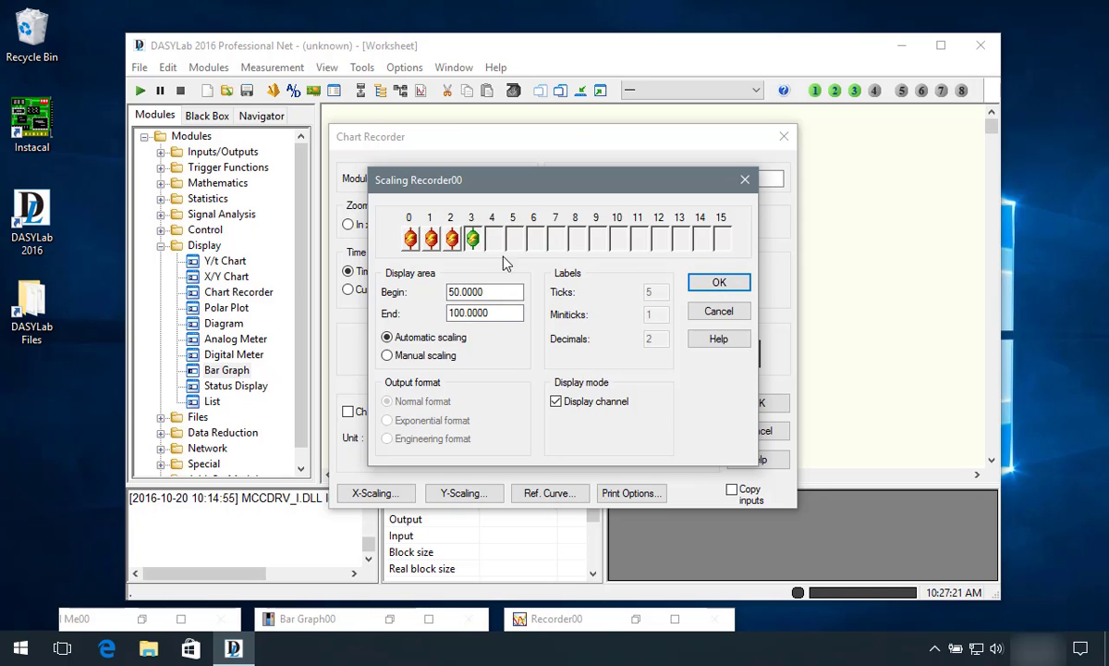
click(719, 283)
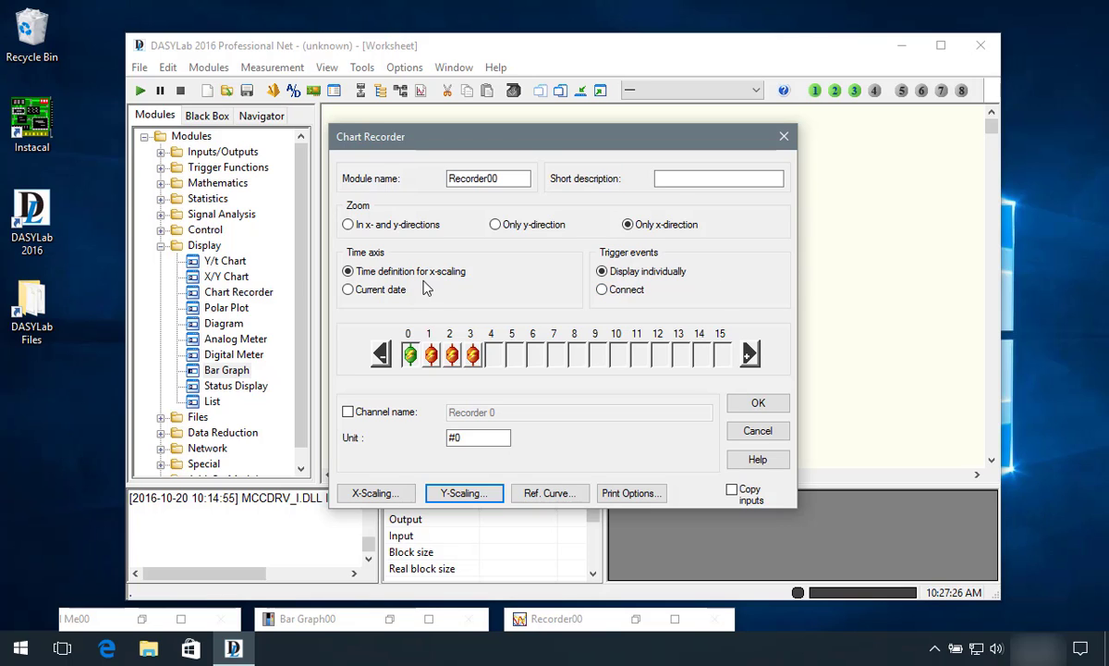
- Set the Chart Recorder's X-scaling display range to 6000 seconds, enable zoom with a 60-second zoom range, and accept the module settings
click(377, 493)
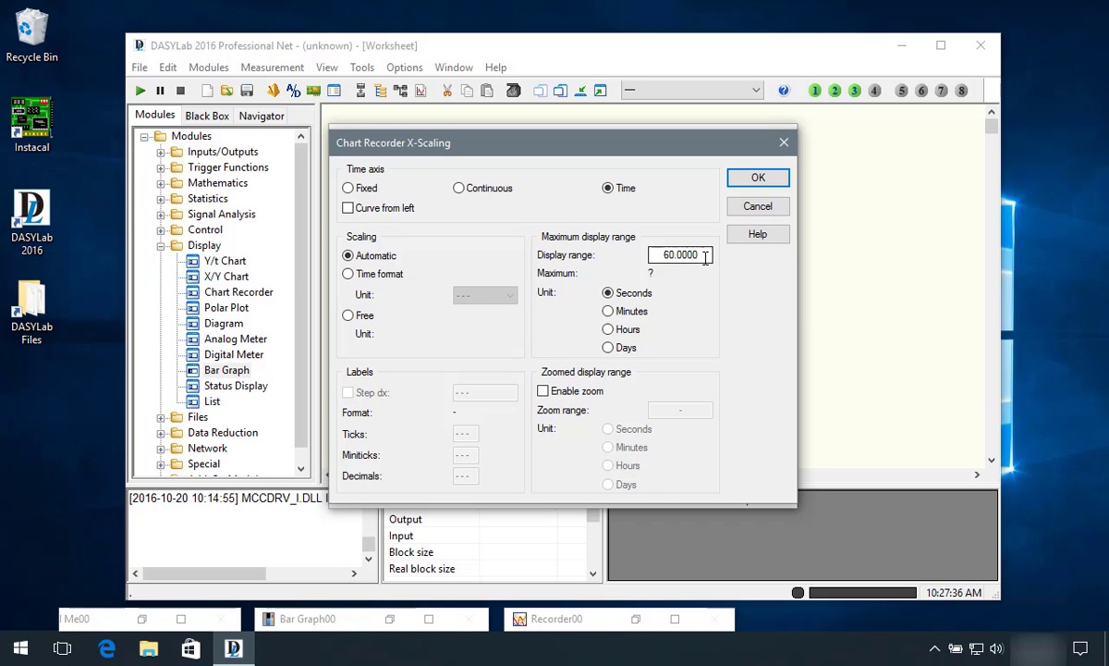
drag(705, 258, 639, 255)
text(6)
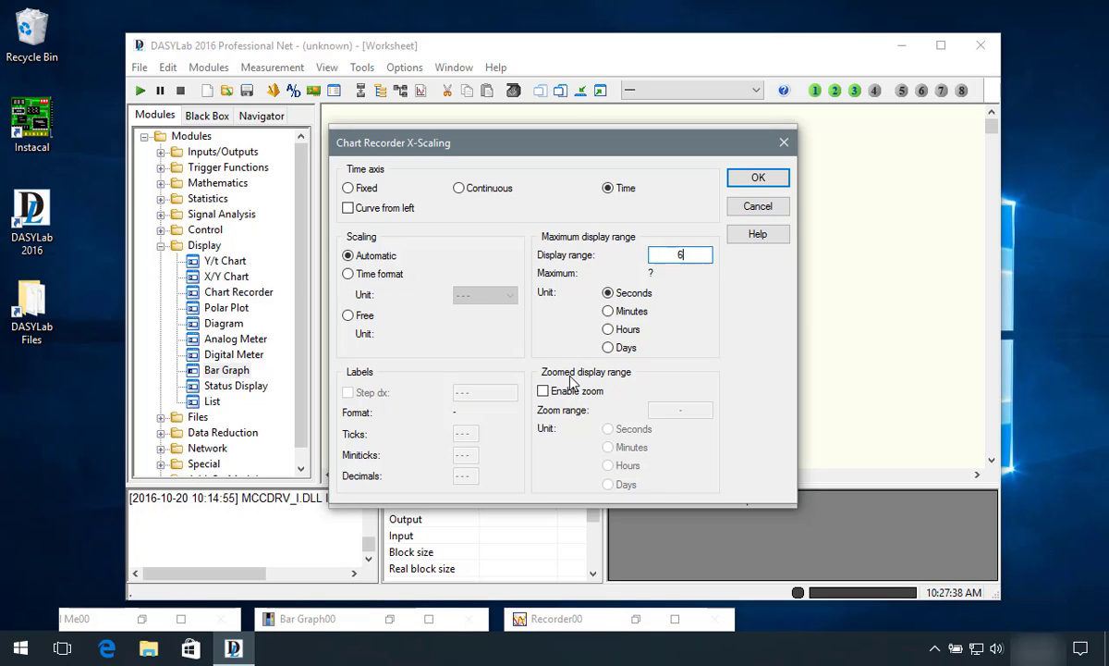
text(000)
click(544, 391)
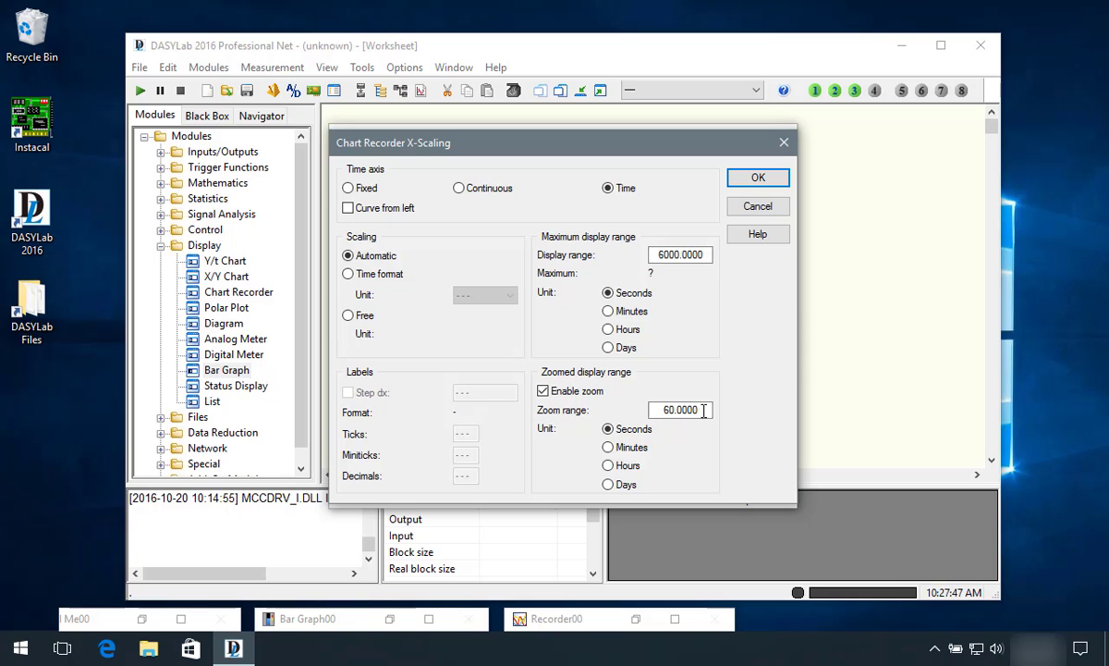
click(758, 176)
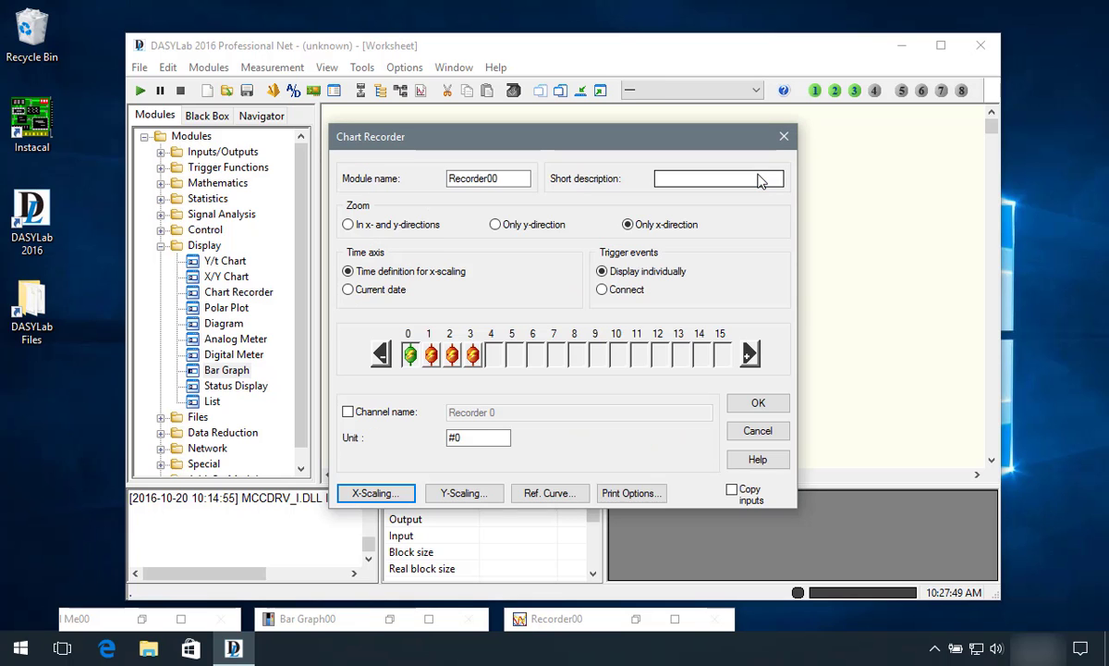
click(758, 403)
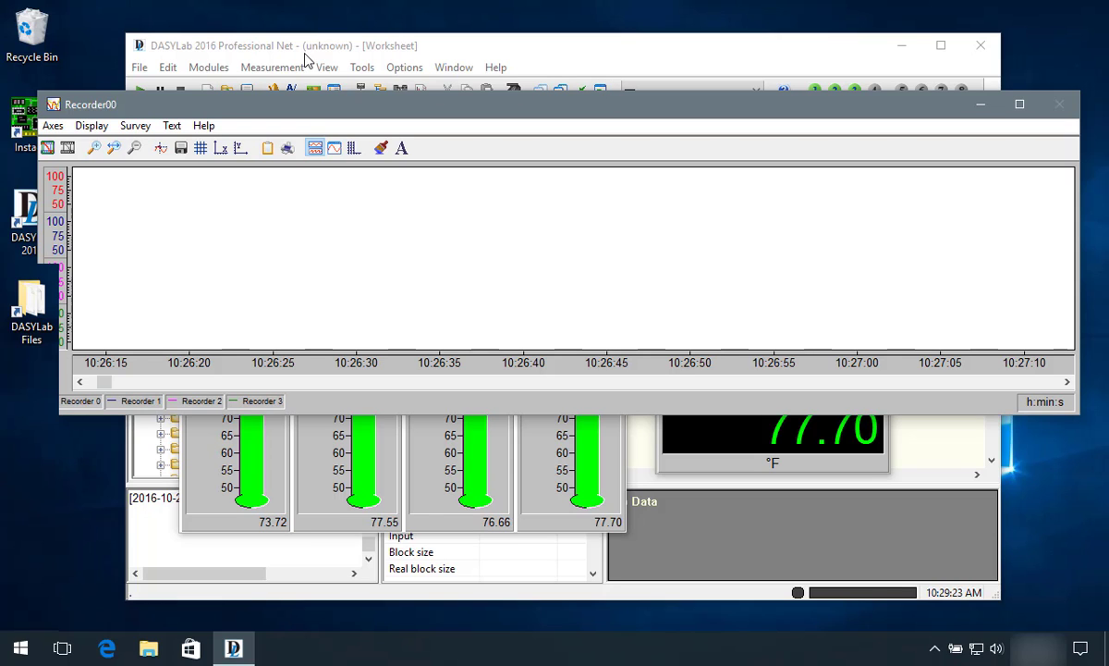
- Shrink the chart recorder window and place it over the module list, and move and narrow the digital meter window at the worksheet's far side
drag(39, 91, 700, 80)
drag(772, 98, 203, 104)
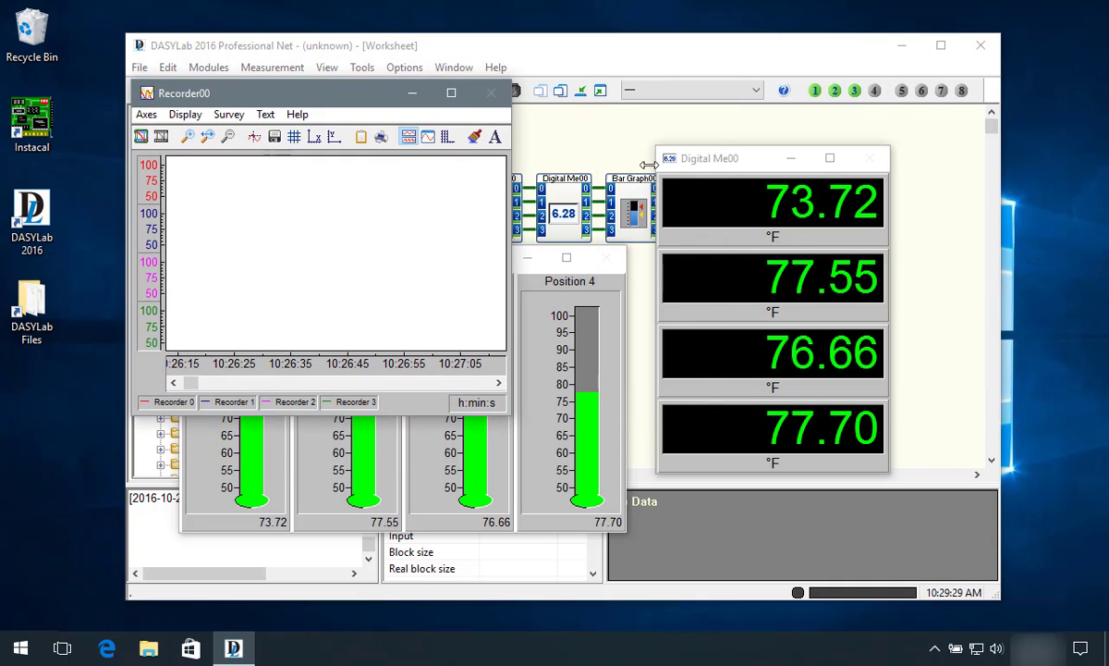
drag(709, 161, 748, 104)
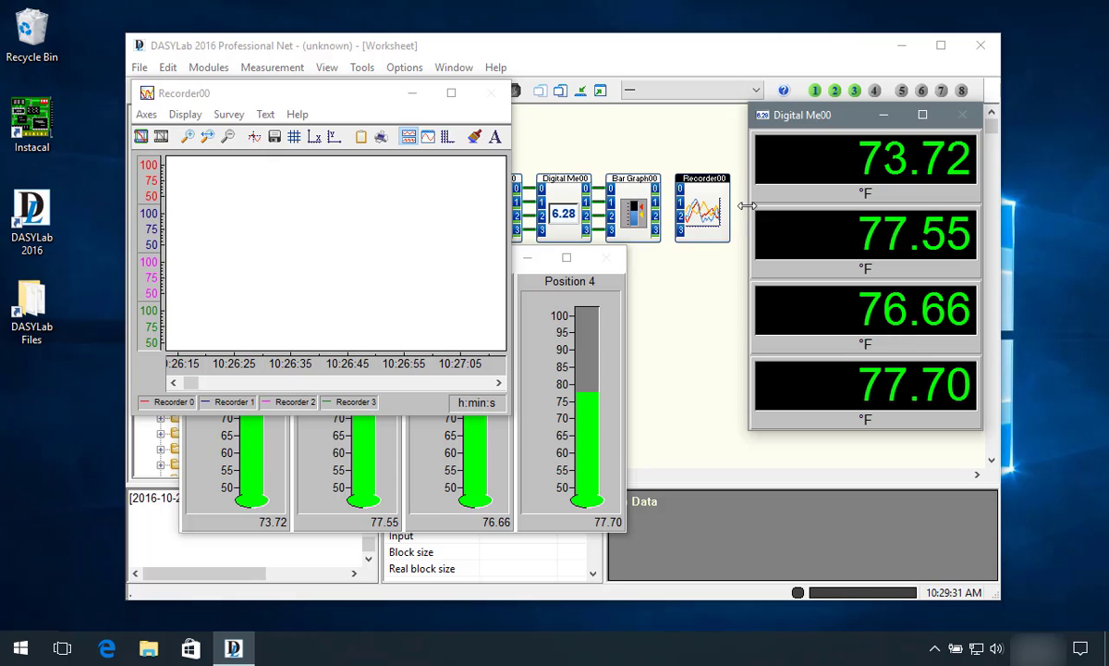
drag(701, 193, 834, 192)
- Narrow the bar graph window, fit it between the recorder and digital meter windows, and shift both graph windows below the toolbar
click(515, 495)
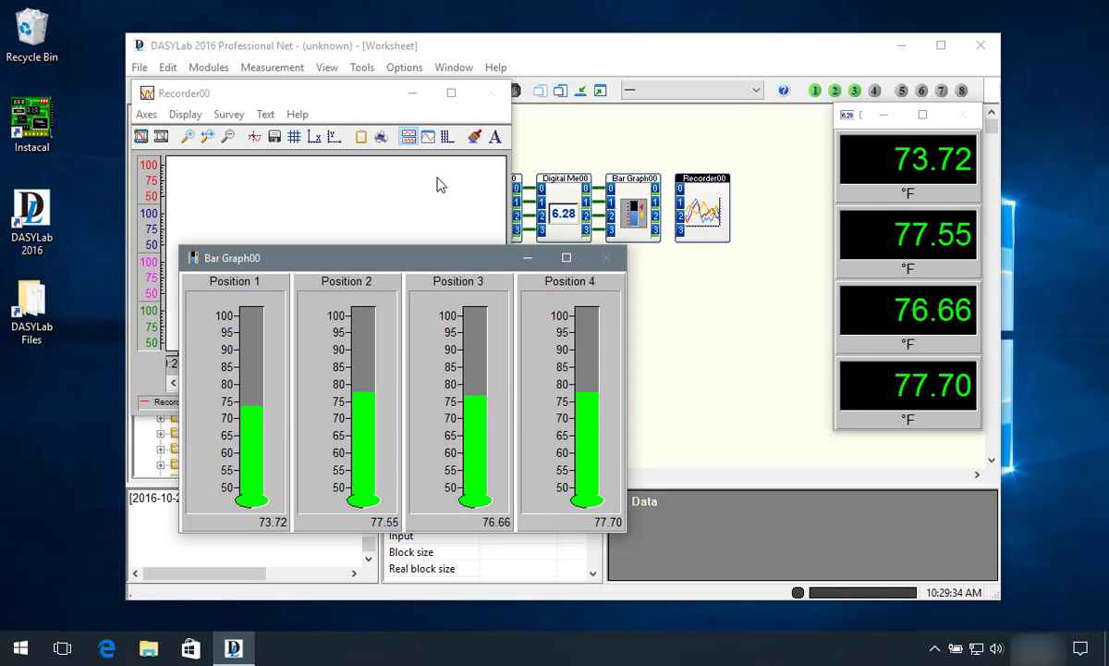
drag(404, 259, 633, 145)
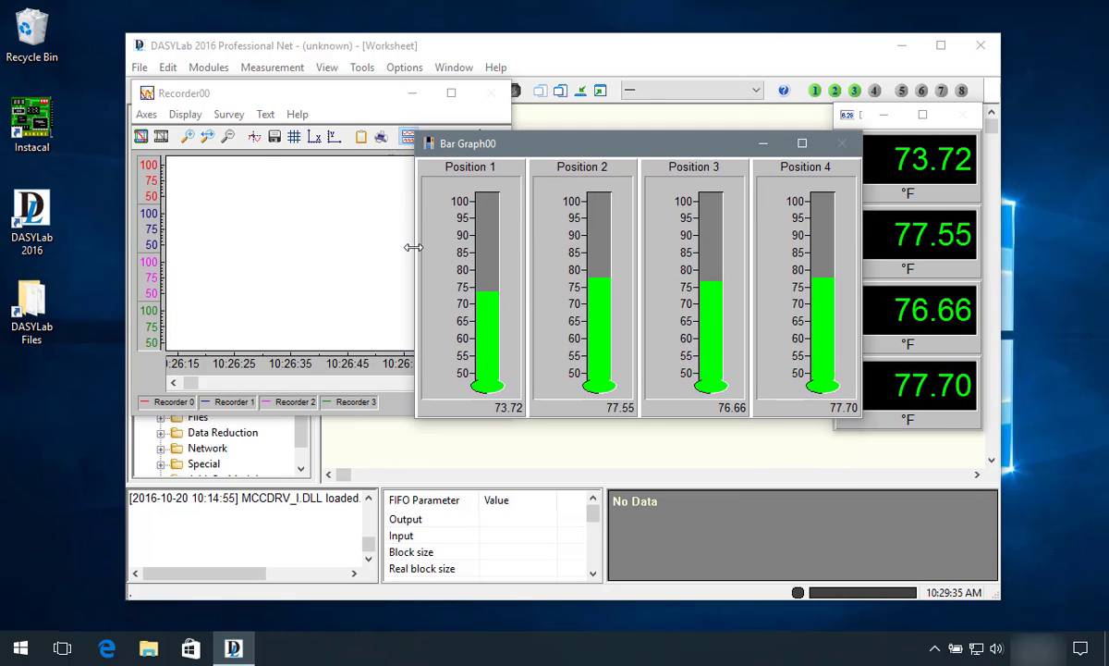
drag(412, 234, 524, 234)
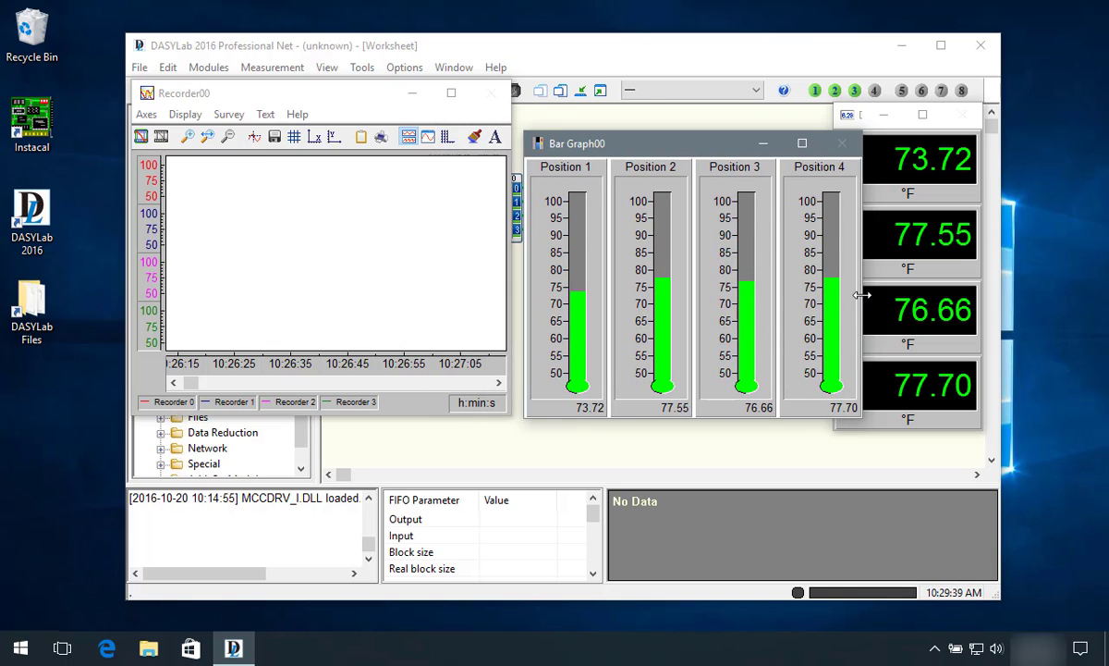
drag(862, 298, 816, 297)
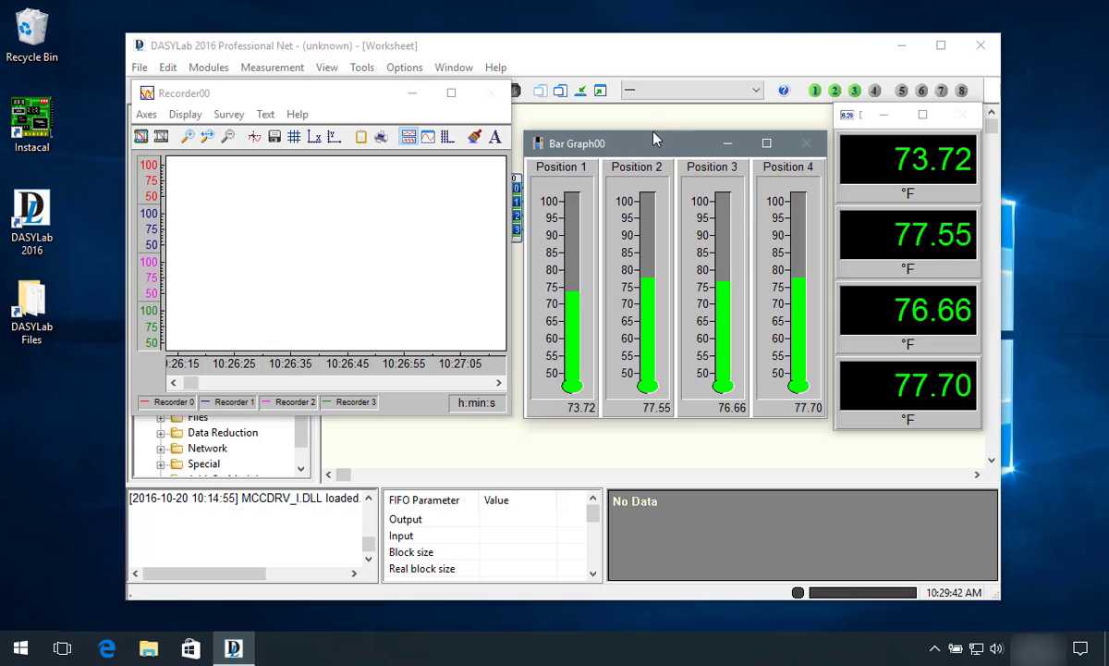
drag(647, 153, 647, 110)
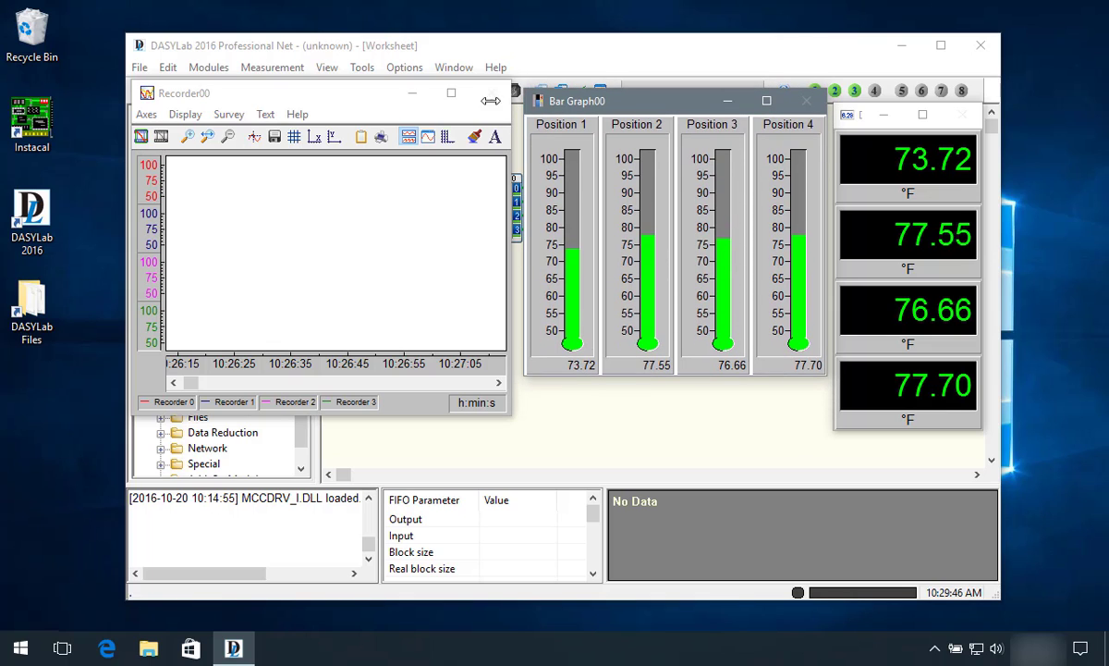
drag(230, 101, 232, 136)
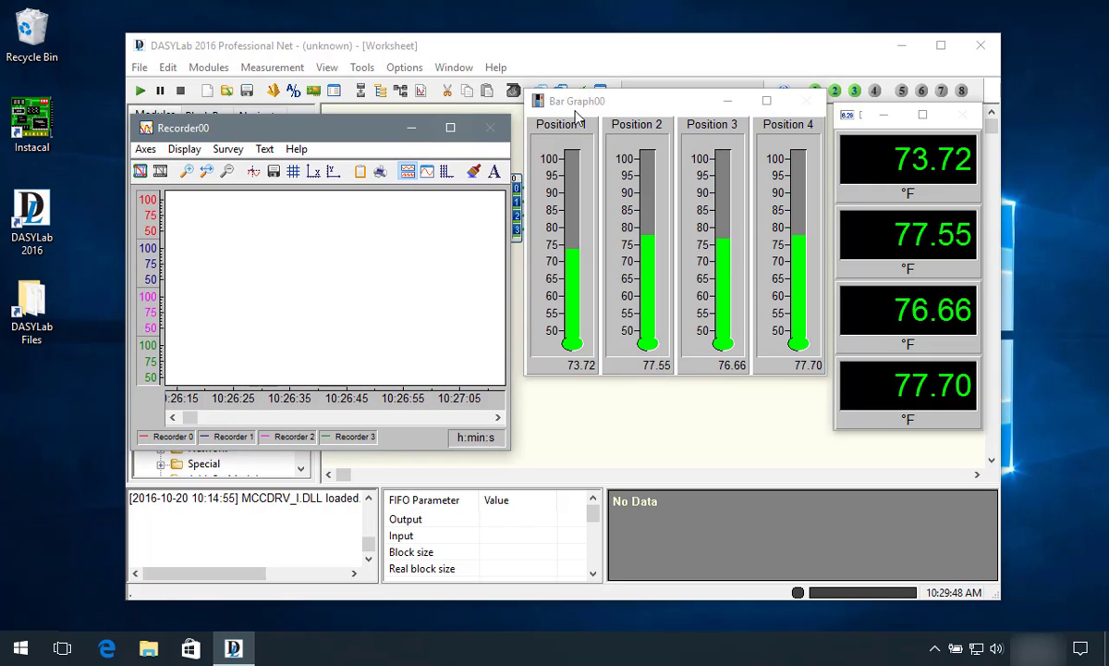
drag(545, 102, 539, 131)
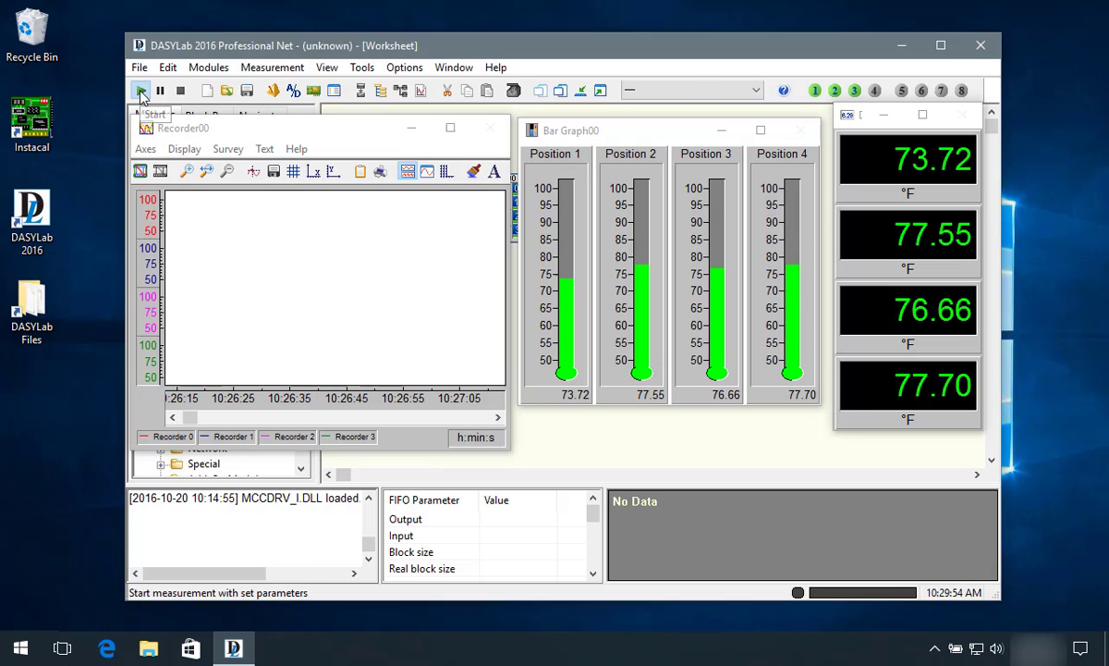
- Try to start the measurement, and connect the Chart Recorder's four inputs to the Bar Graph module's outputs
click(141, 91)
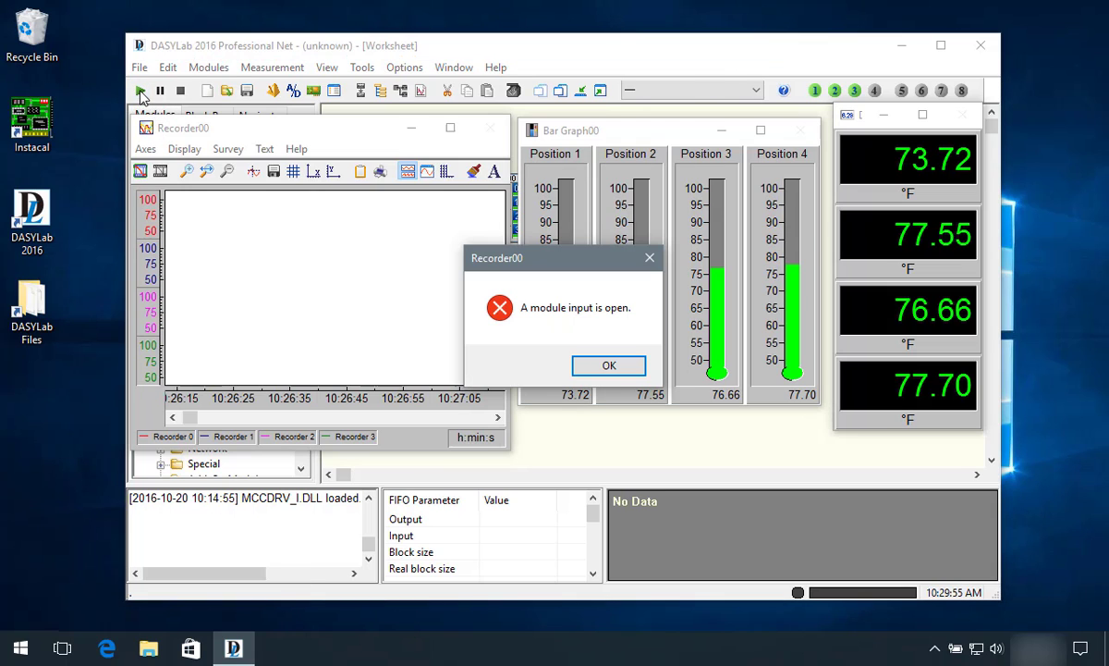
click(608, 366)
click(722, 131)
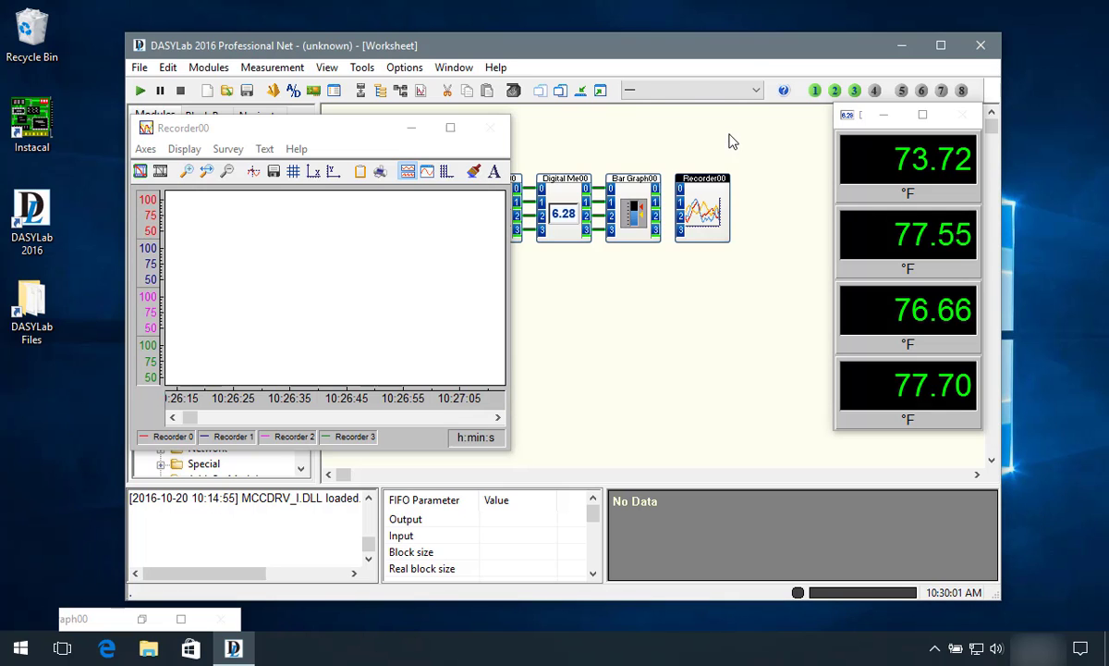
click(411, 127)
click(714, 214)
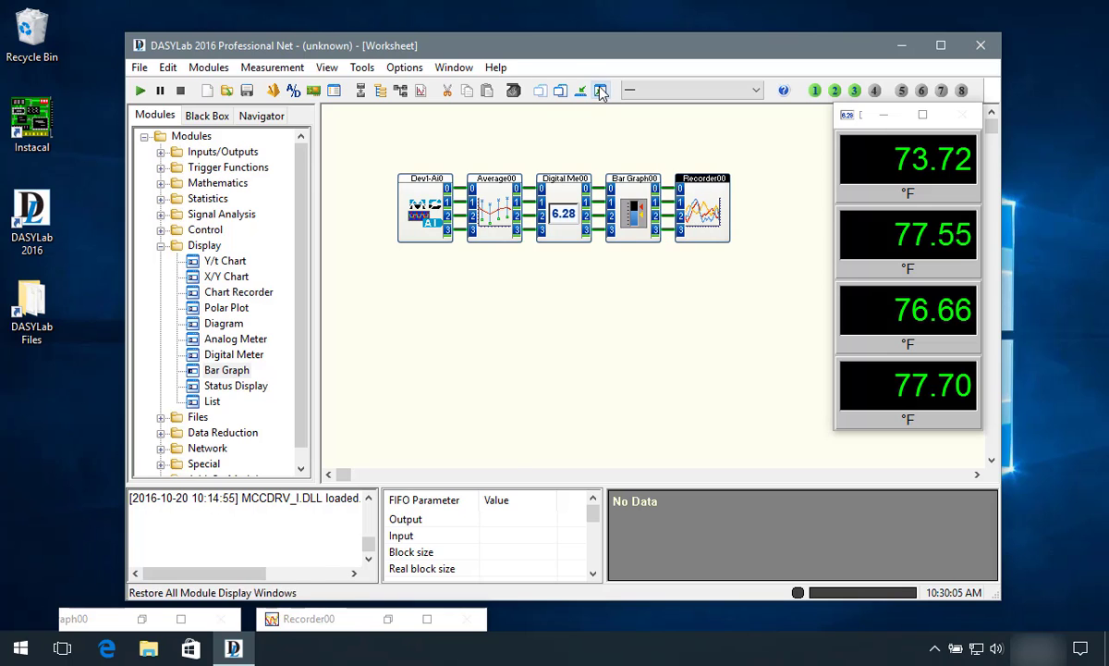
- Restore all module display windows and start the measurement
click(596, 91)
click(143, 92)
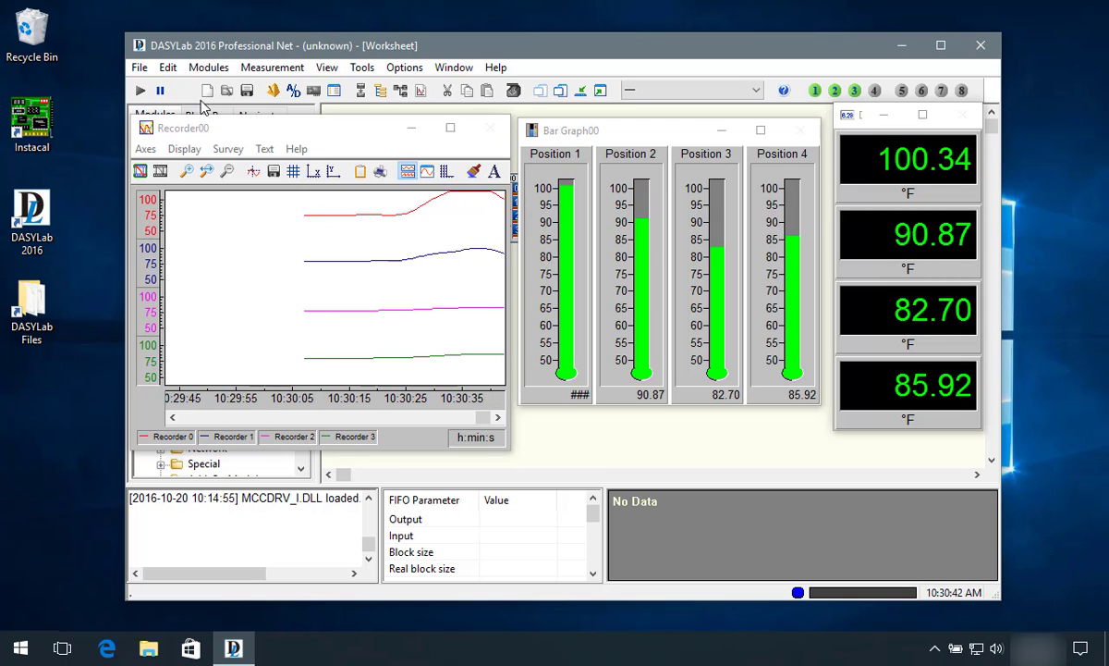
- Stop the measurement and minimize all module display windows
click(182, 90)
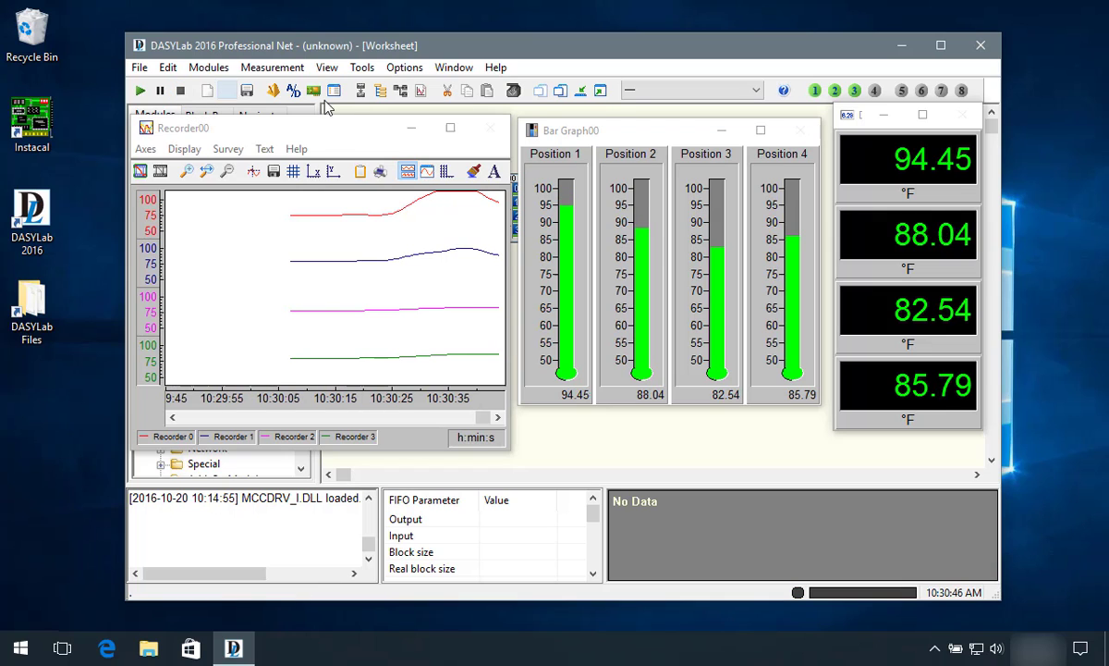
click(581, 91)
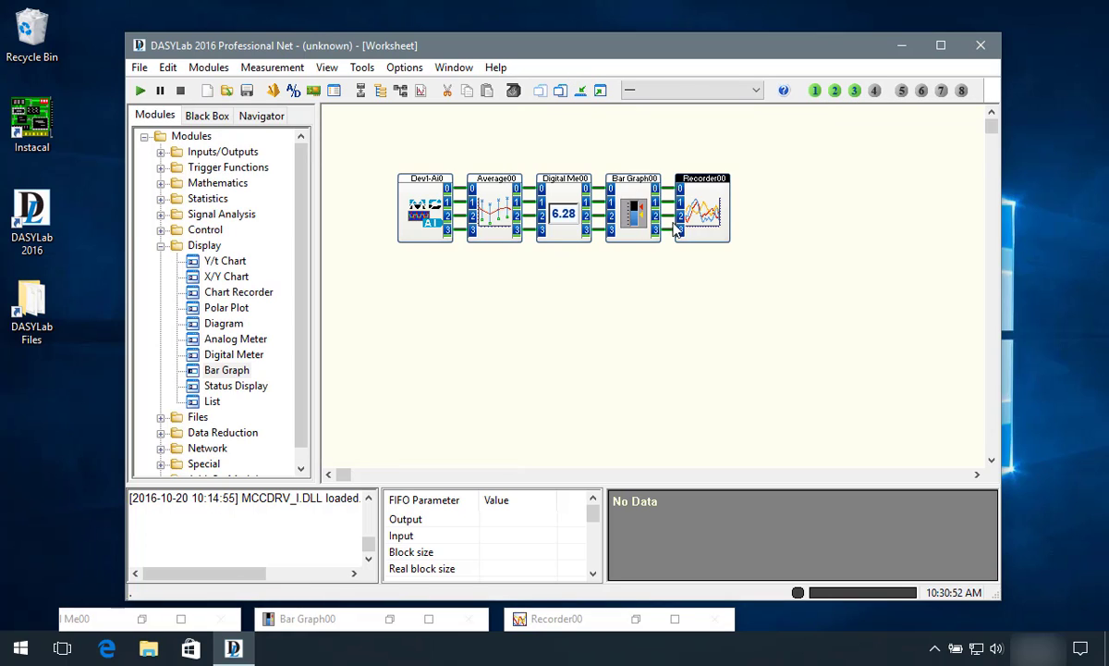
- Enable Copy inputs for the Chart Recorder module so it passes its channels on through outputs
double_click(702, 211)
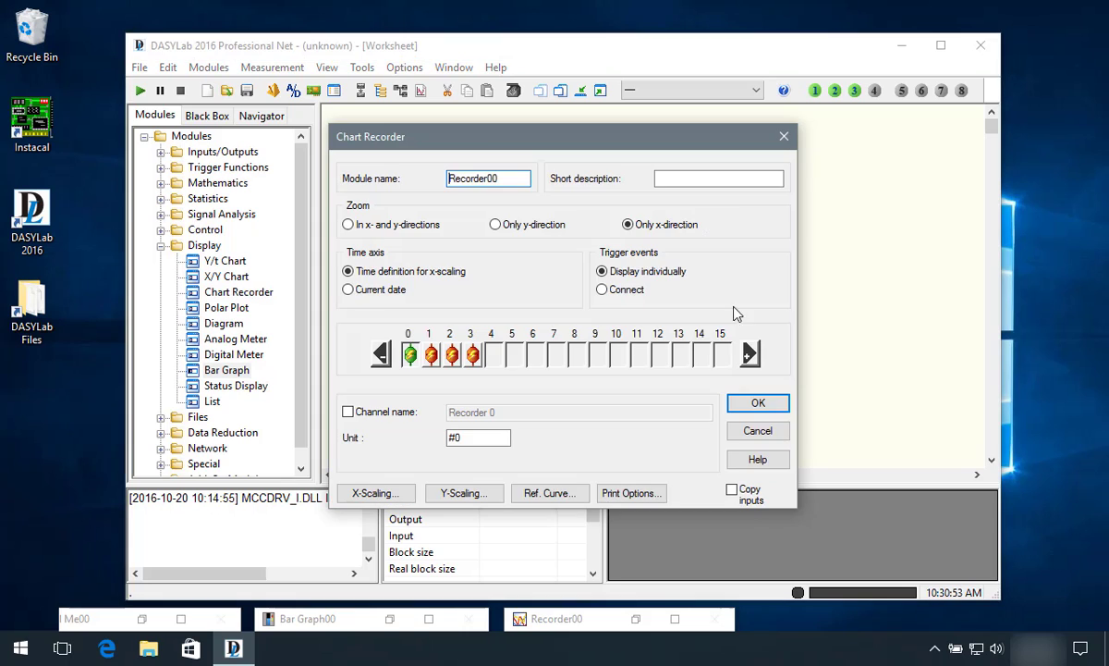
click(731, 489)
click(760, 403)
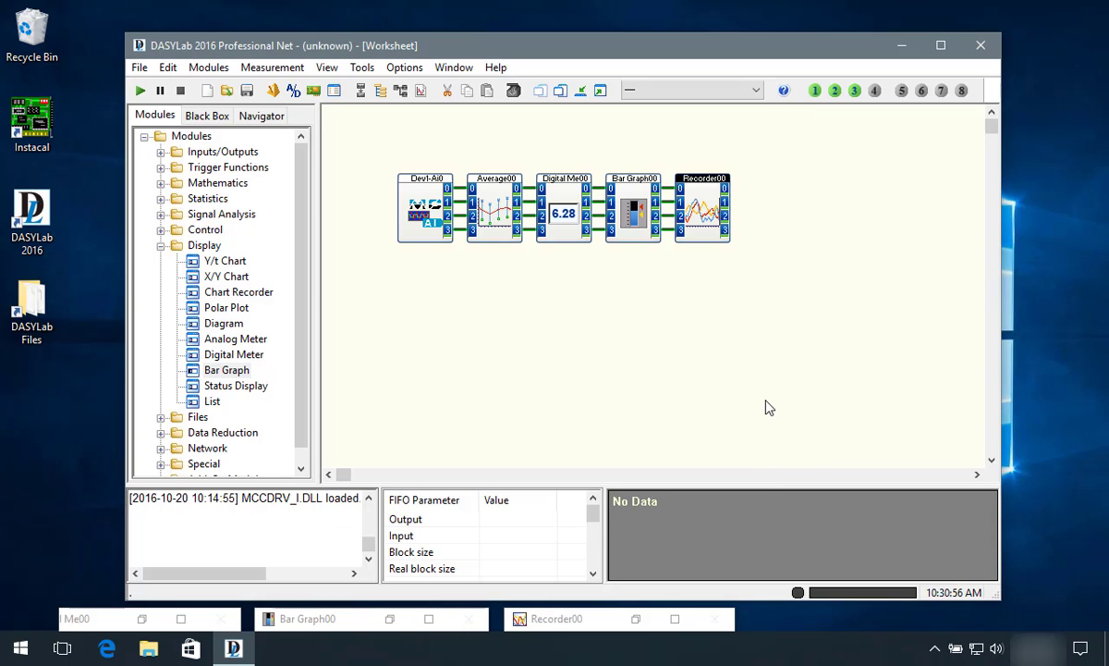
- Add a Write Data module from the Files group beside the Chart Recorder and give it four channels
click(160, 245)
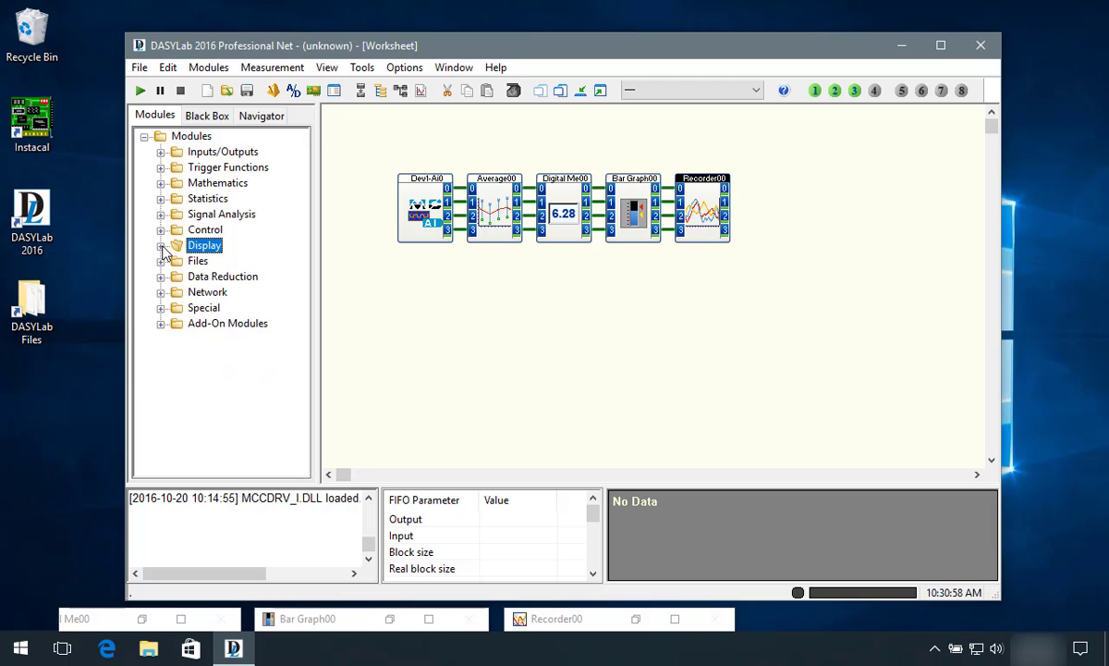
click(161, 261)
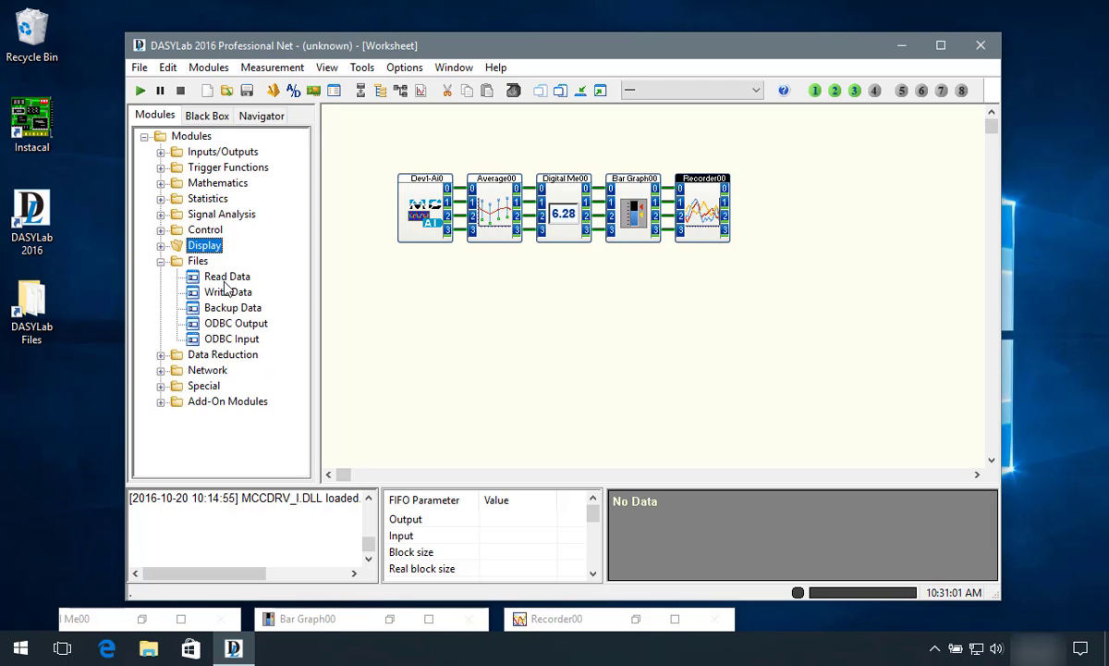
drag(227, 294, 786, 180)
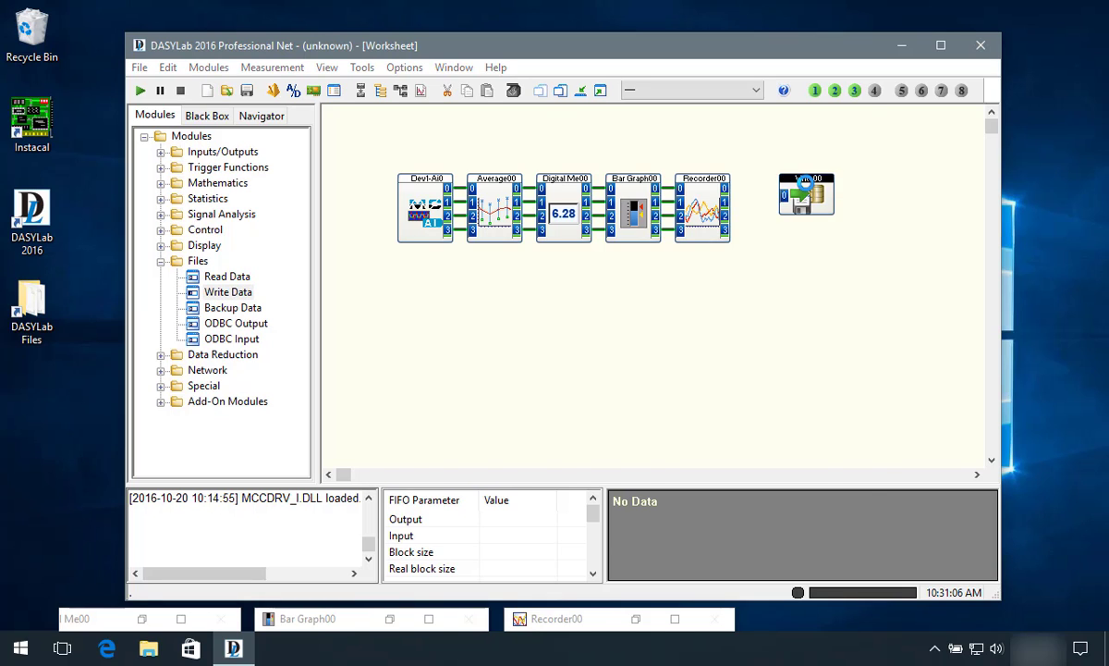
double_click(804, 189)
click(716, 203)
click(715, 203)
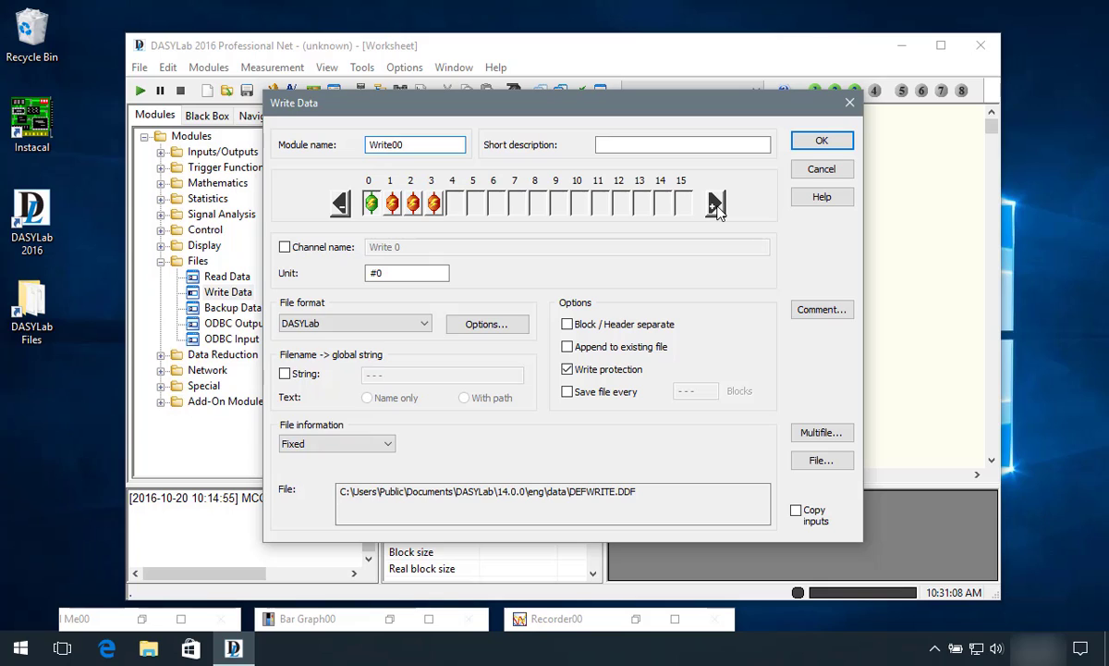
click(716, 203)
- Set the Write Data file format to ASCII (ASC) with Tab separator, 3 decimals for all channels, and Date+time as time format
click(425, 322)
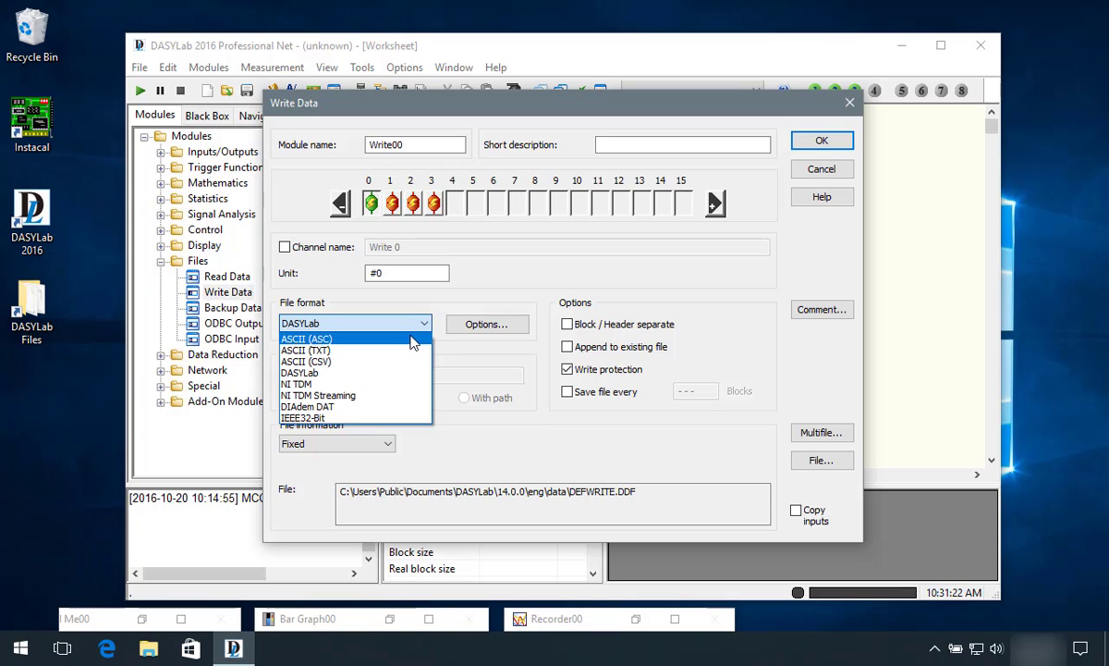
click(413, 339)
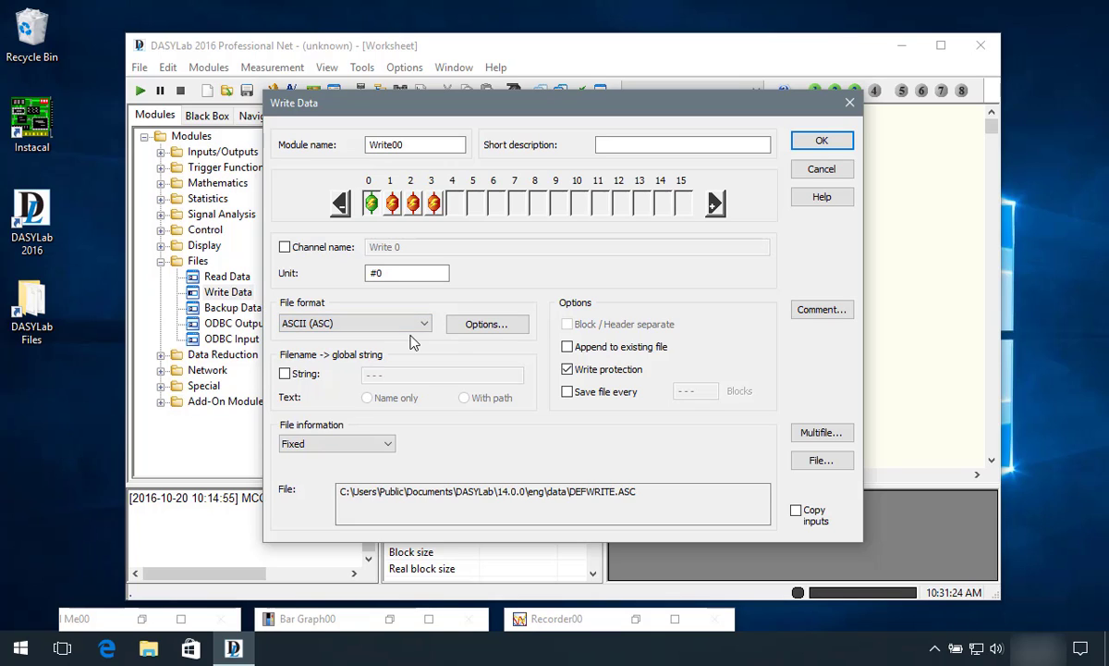
click(488, 325)
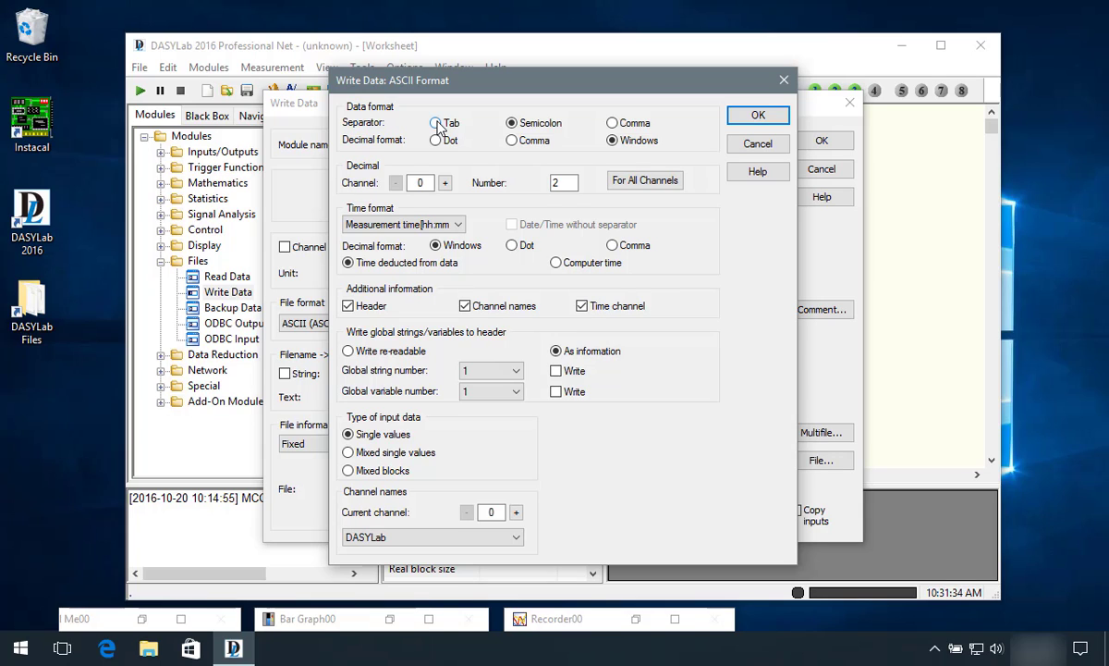
click(435, 124)
double_click(560, 183)
text(3)
click(662, 187)
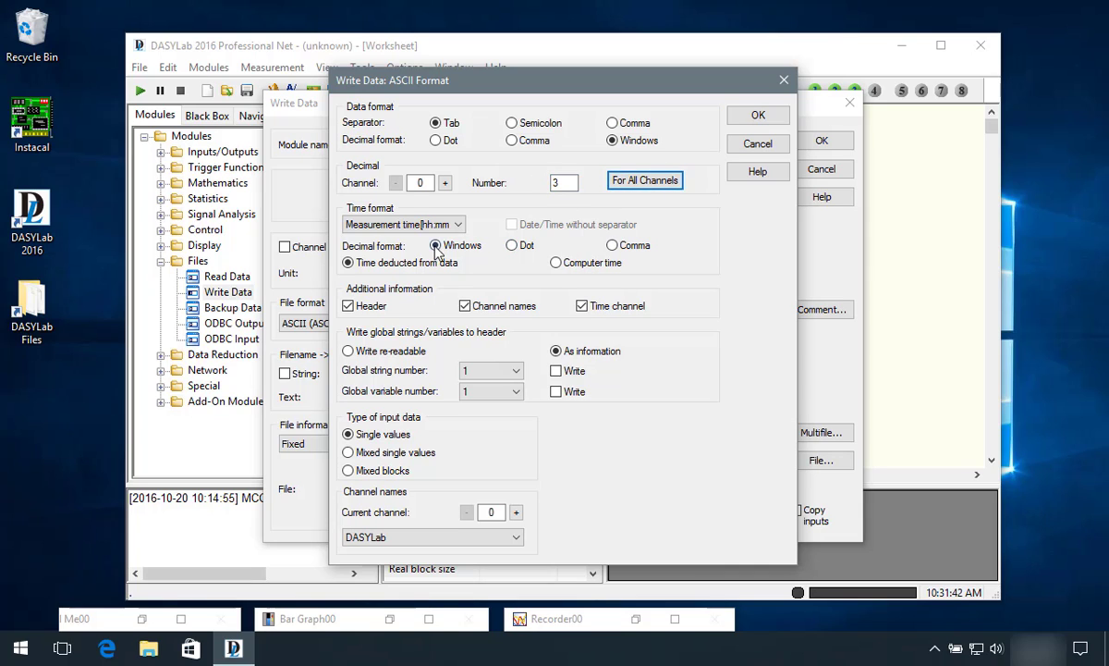
click(458, 225)
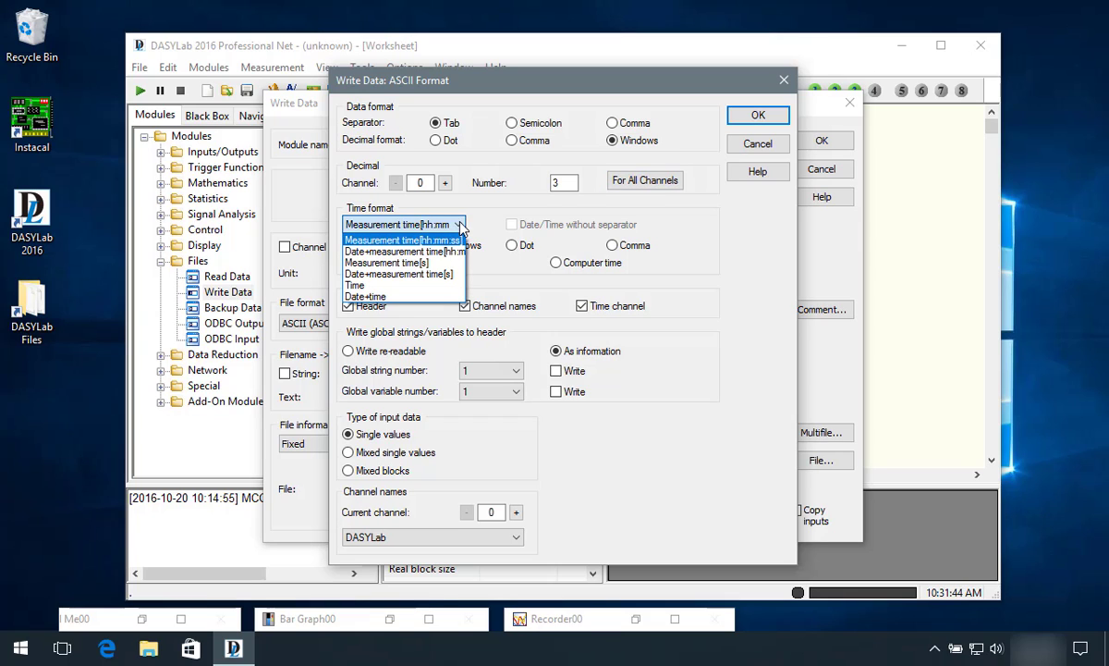
click(416, 296)
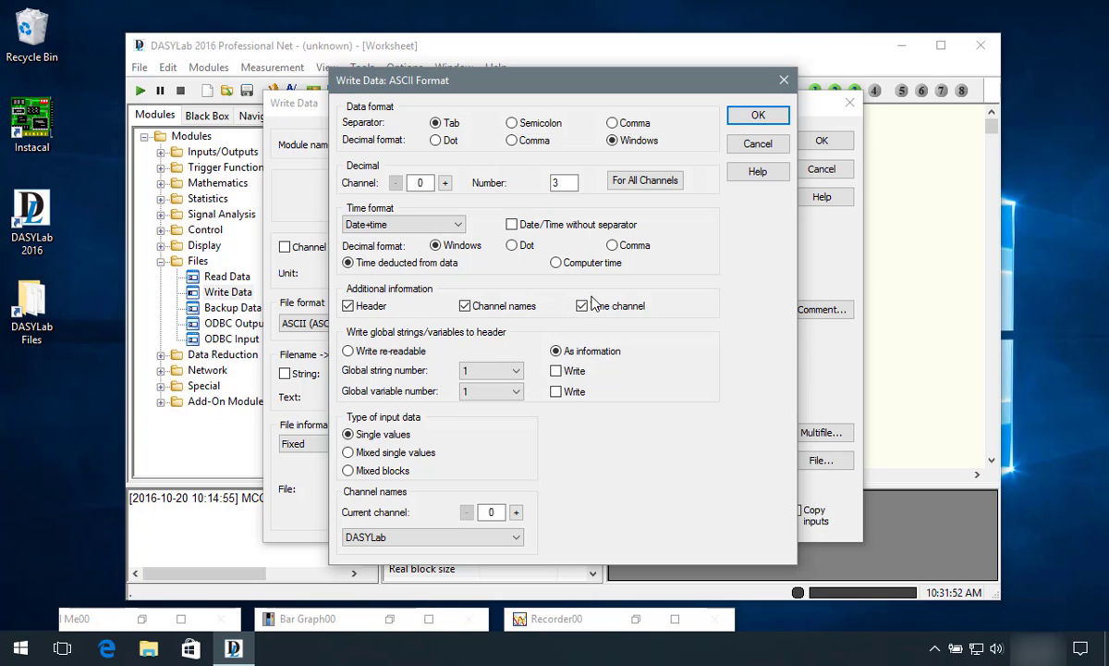
click(764, 117)
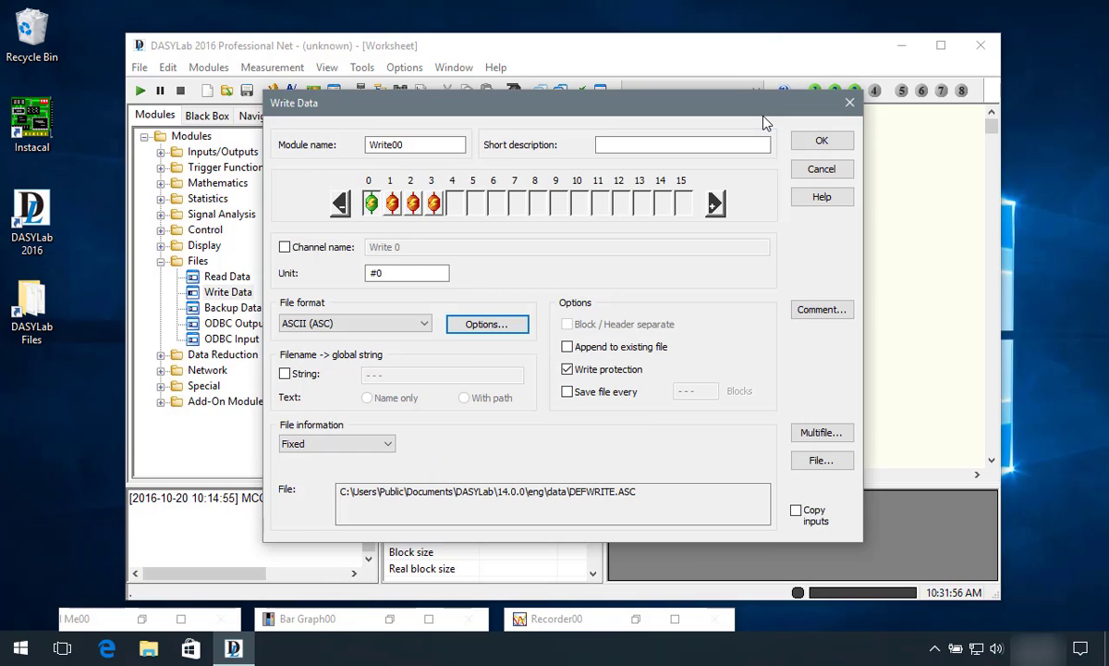
- Set the Write Data output file to LOgger in the data folder
click(822, 460)
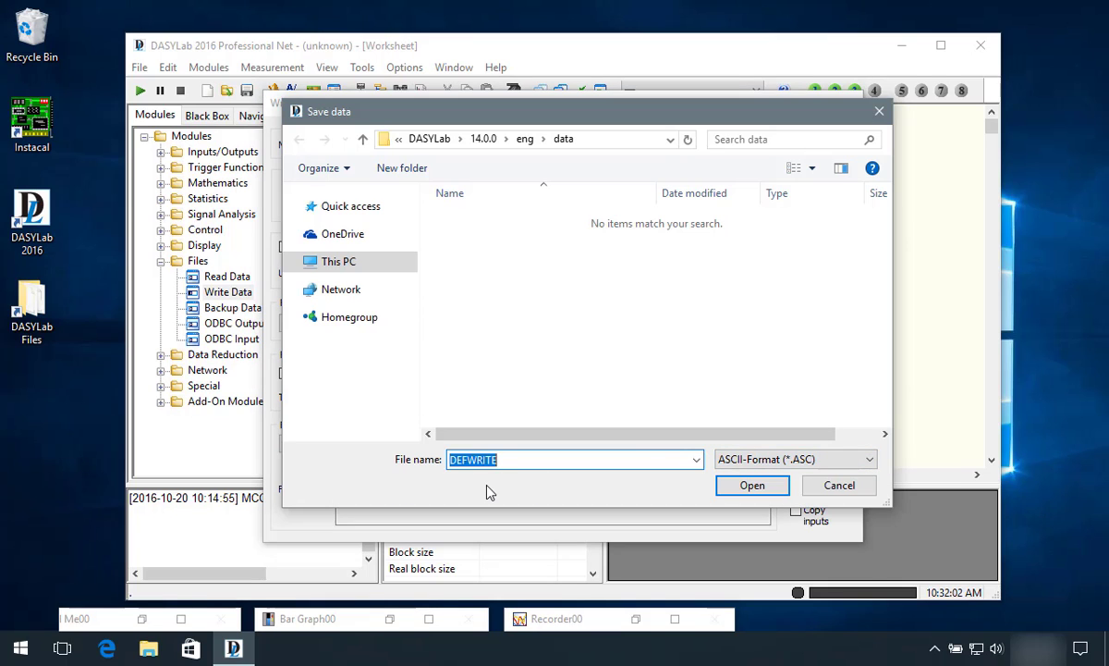
text(LOgger)
click(765, 486)
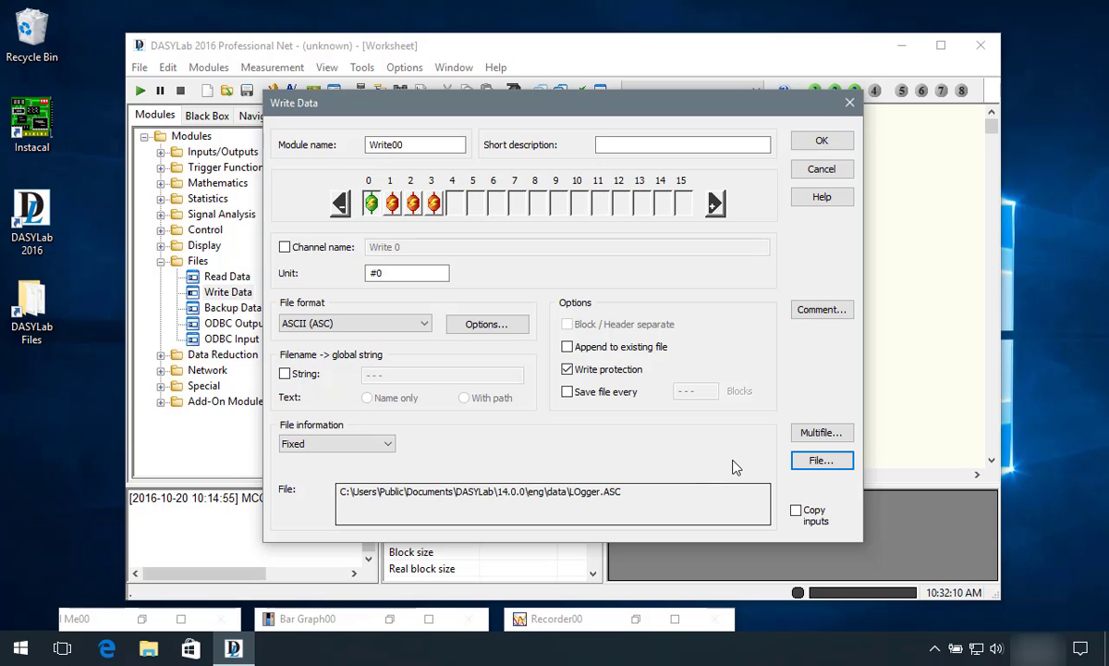
- Set the Write Data module to save the file every 1 block, append to the existing file, and have write protection off
click(627, 397)
drag(692, 391, 658, 391)
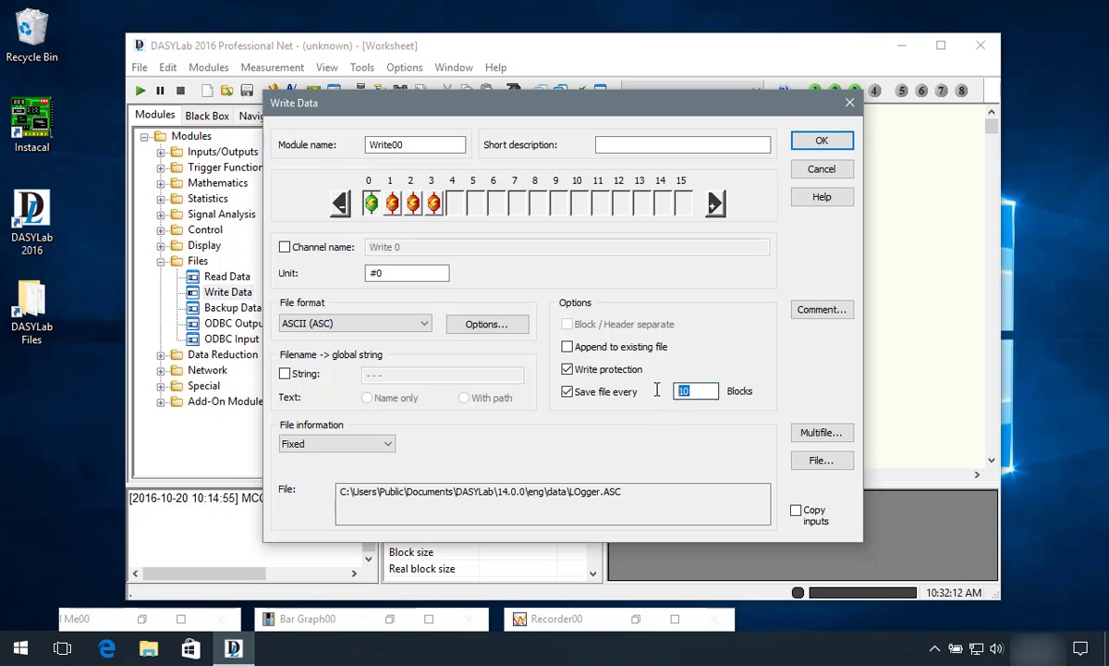
text(1)
click(638, 348)
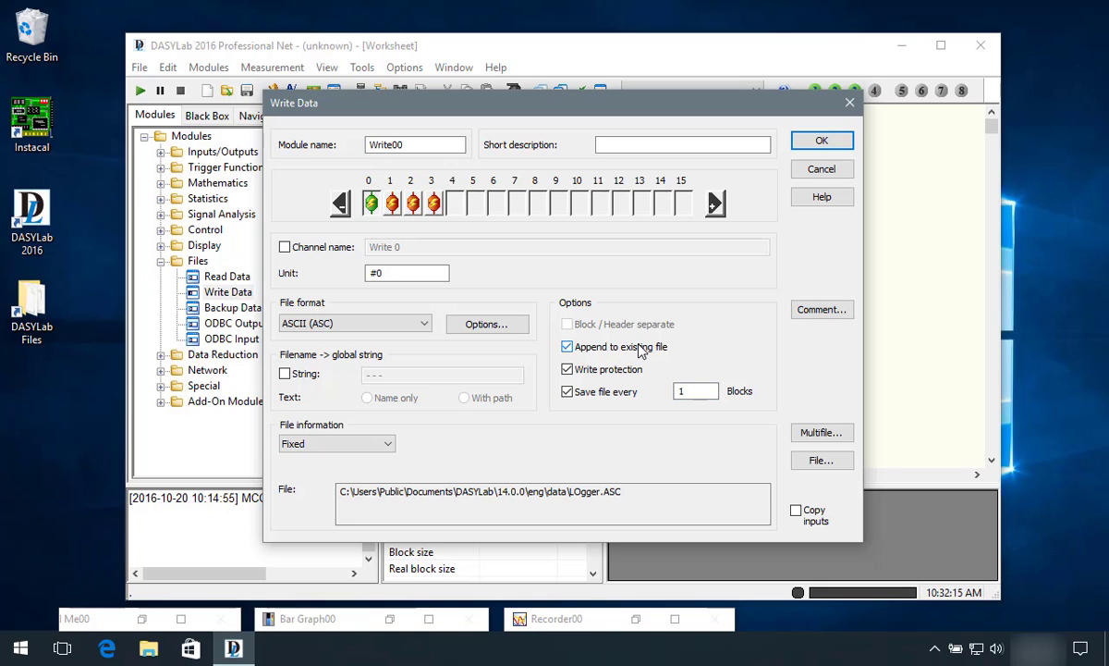
click(588, 365)
click(821, 143)
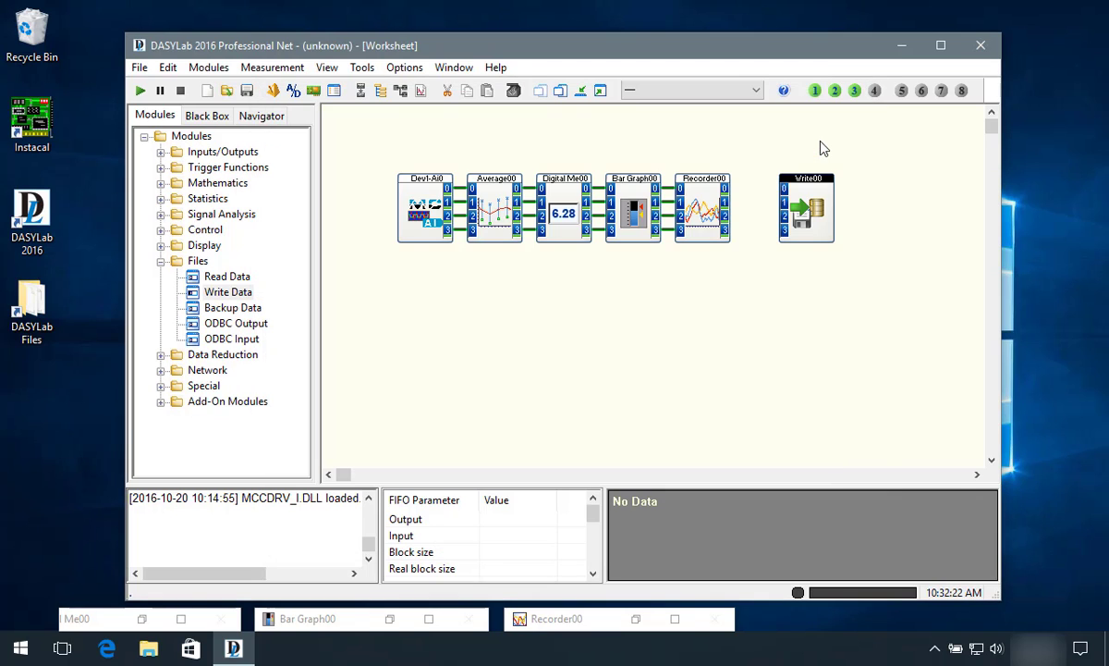
- Connect the Write Data module's four inputs to the Chart Recorder's outputs, and record a short measurement with all display windows restored
drag(802, 211, 750, 207)
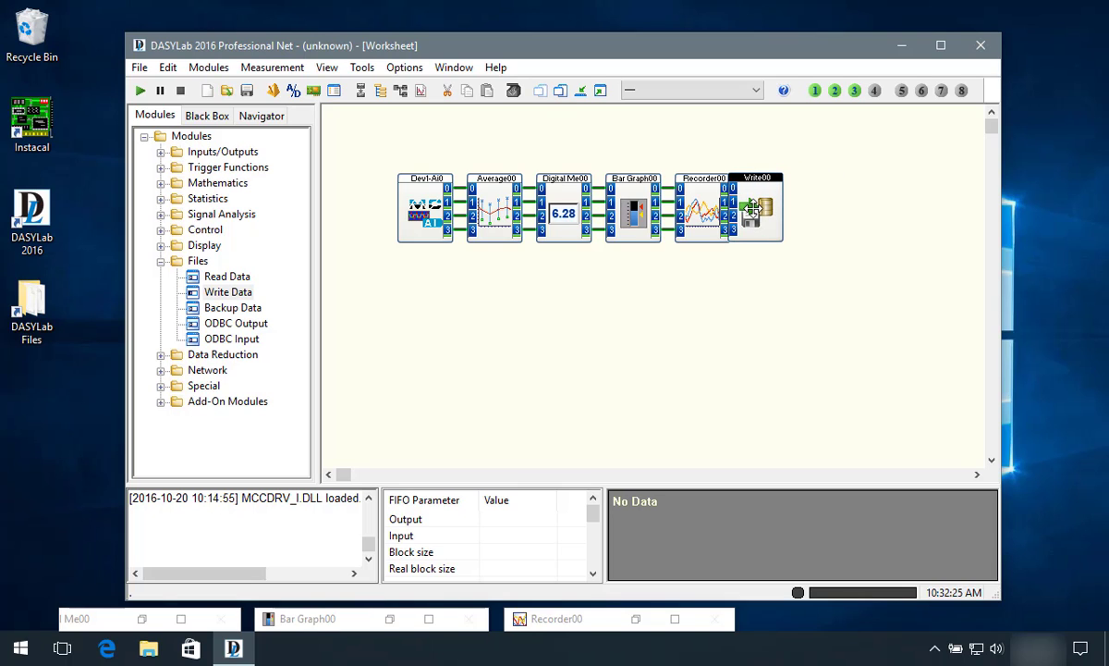
click(600, 91)
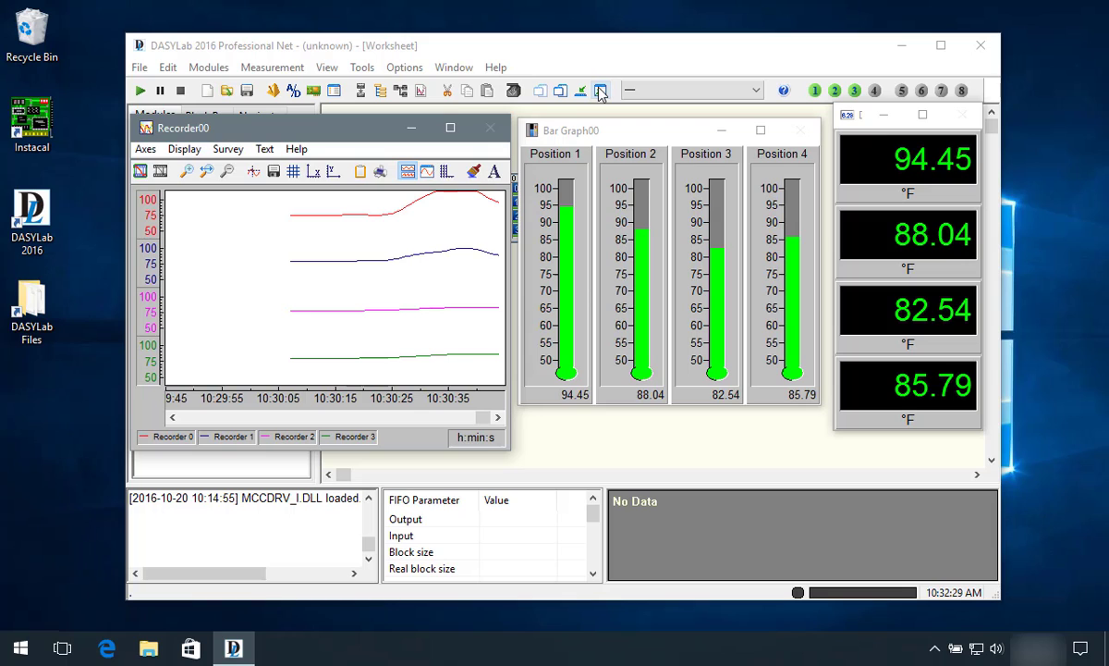
click(140, 90)
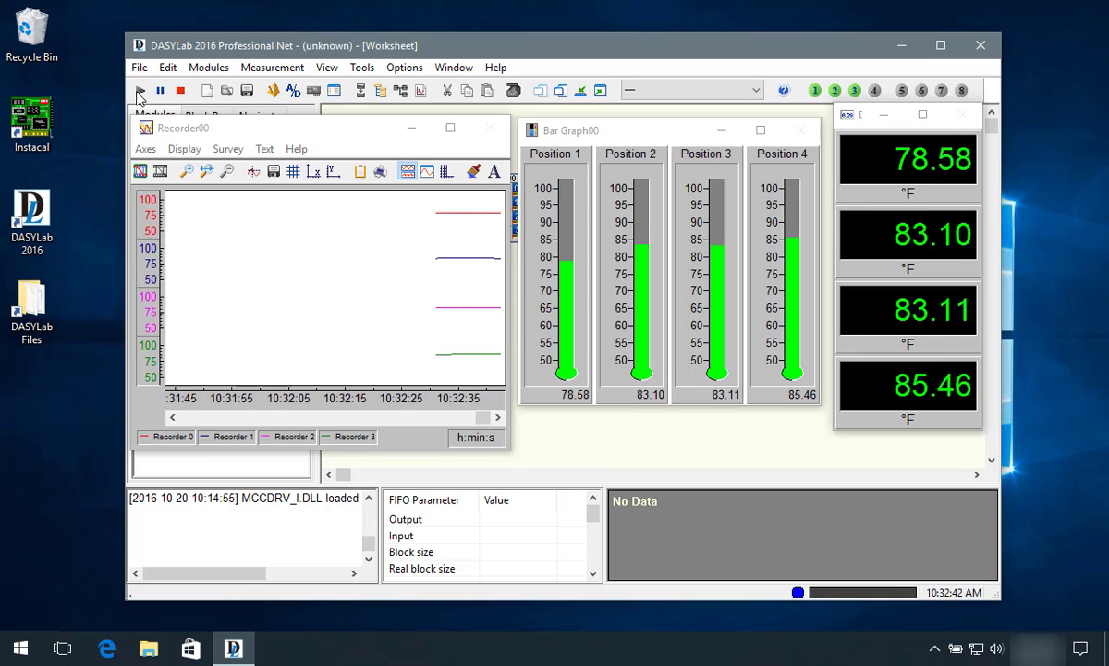
click(182, 91)
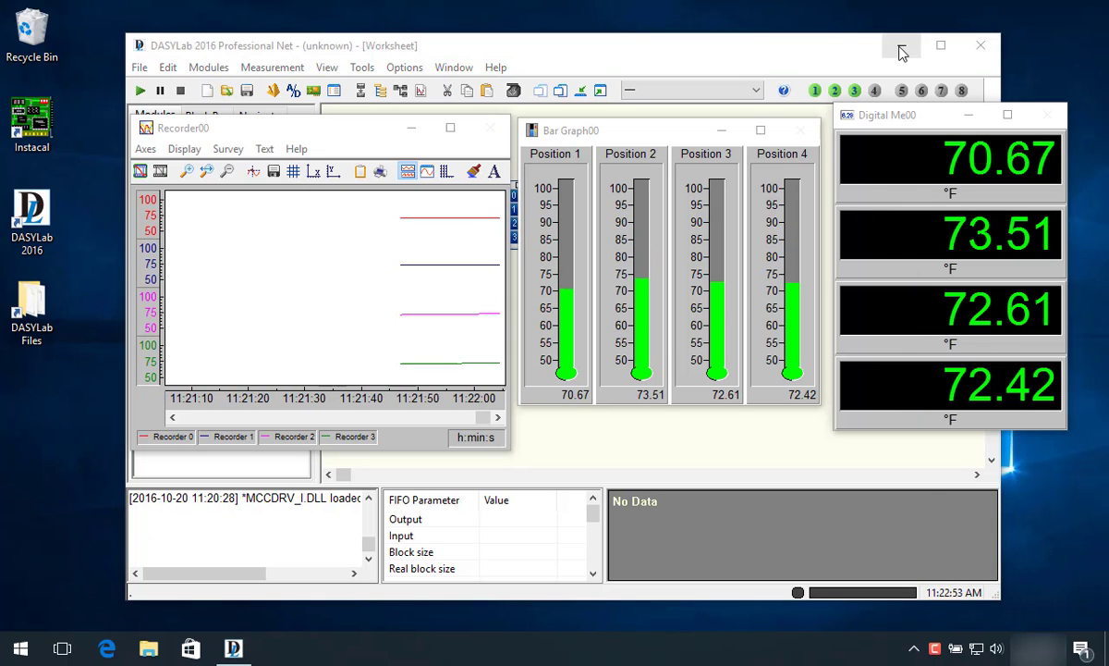
- Minimize the worksheet and open LOgger.ASC from the data folder of DASYLab Files in Excel 2016
click(901, 48)
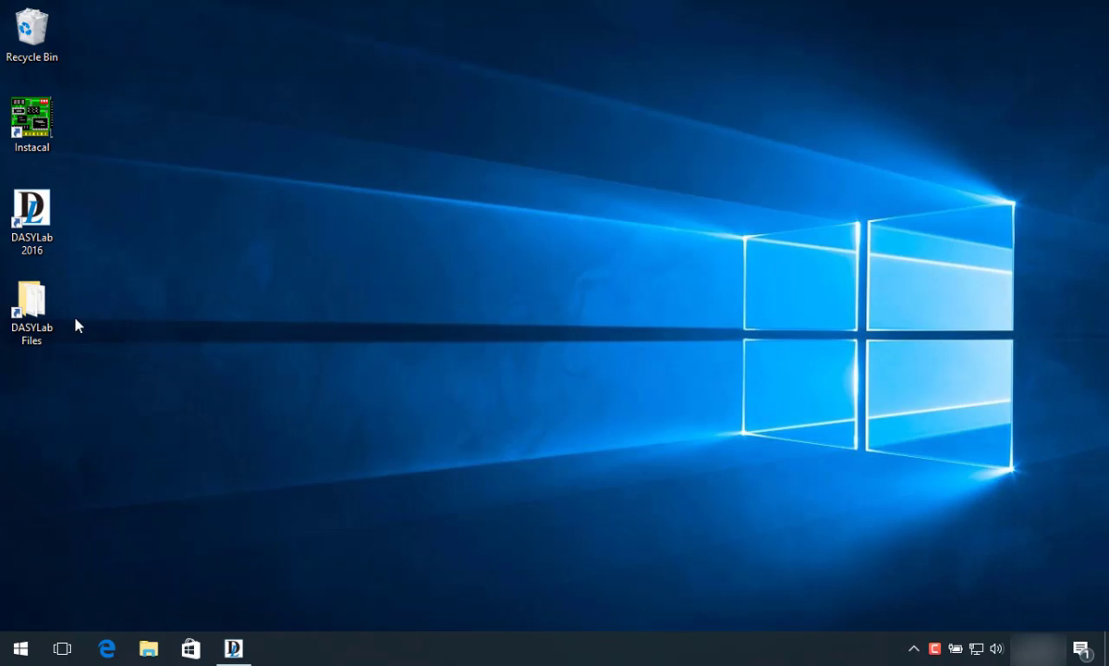
double_click(15, 315)
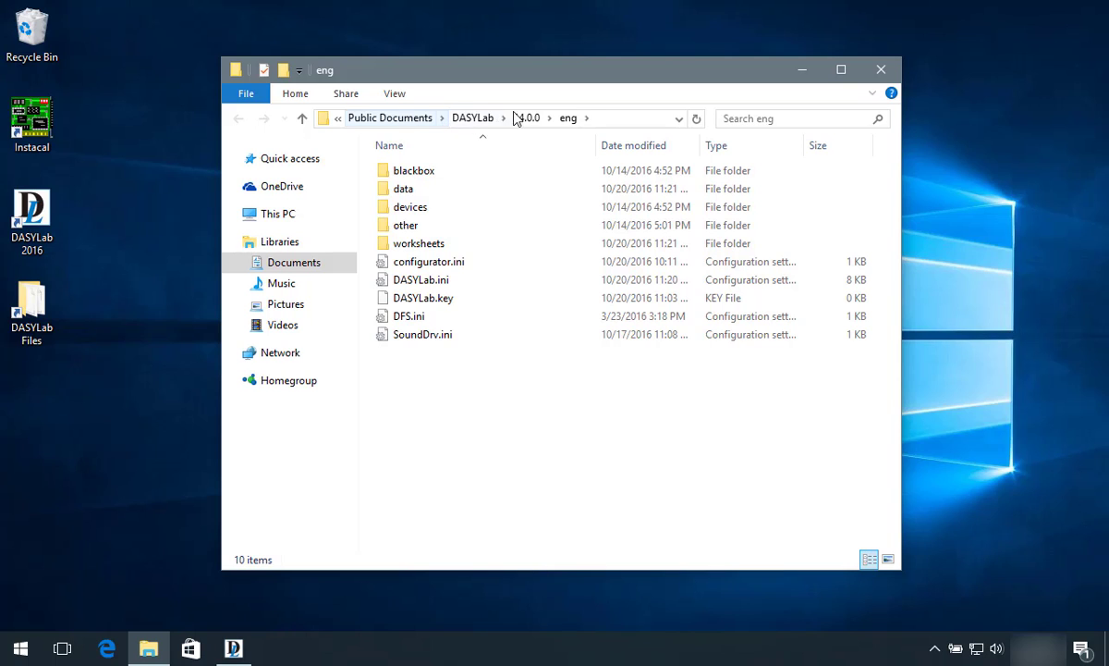
double_click(420, 193)
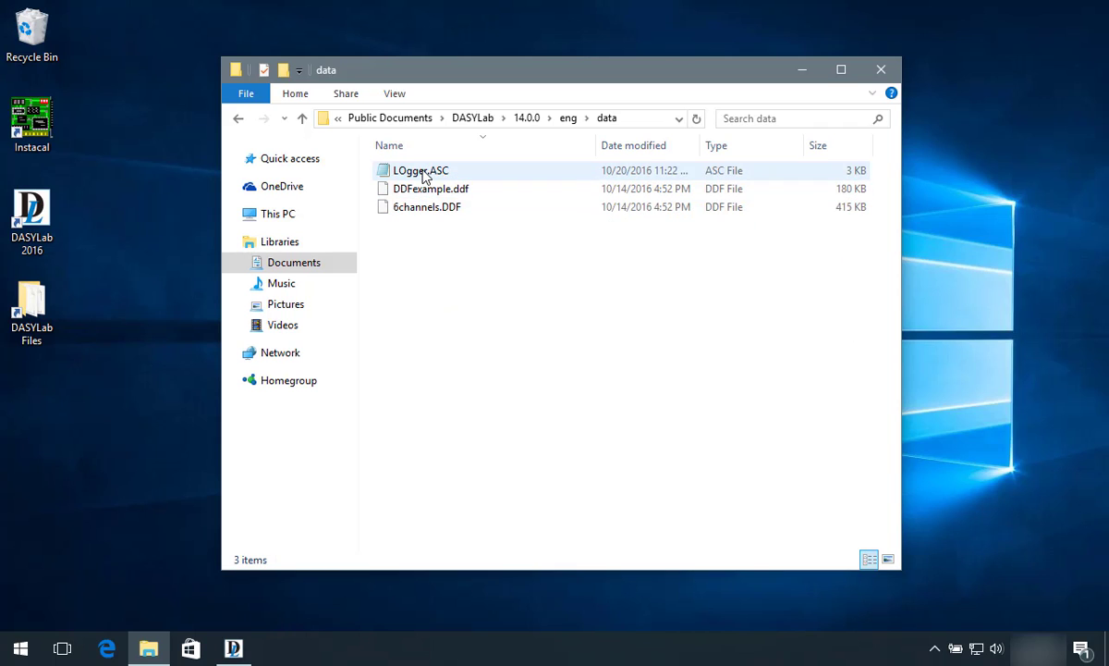
click(423, 175)
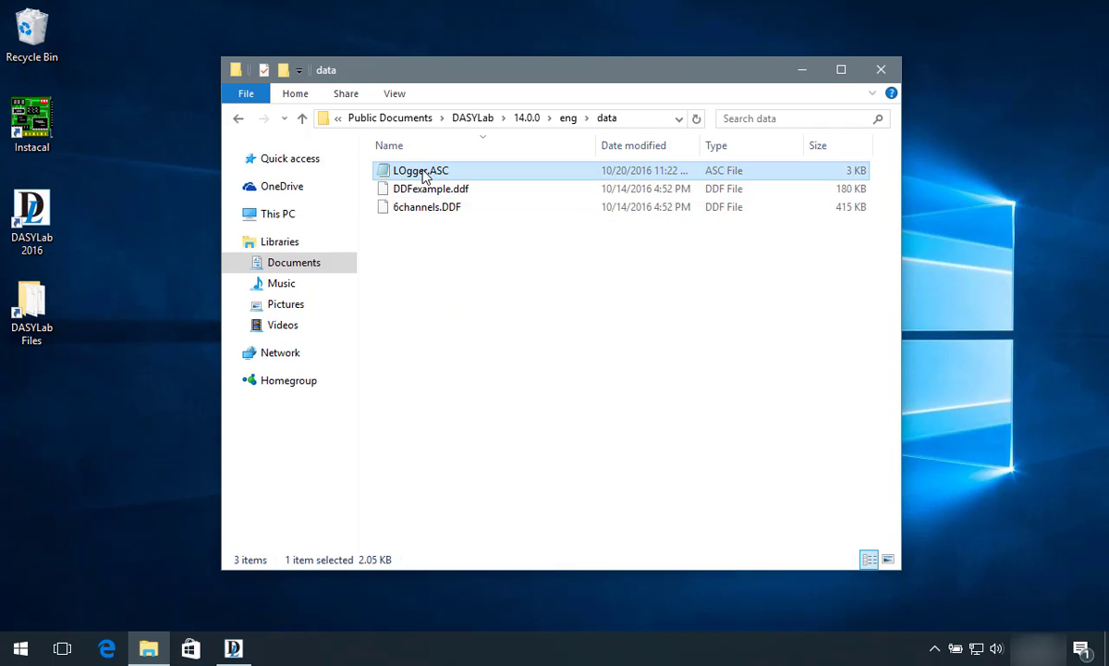
right_click(425, 176)
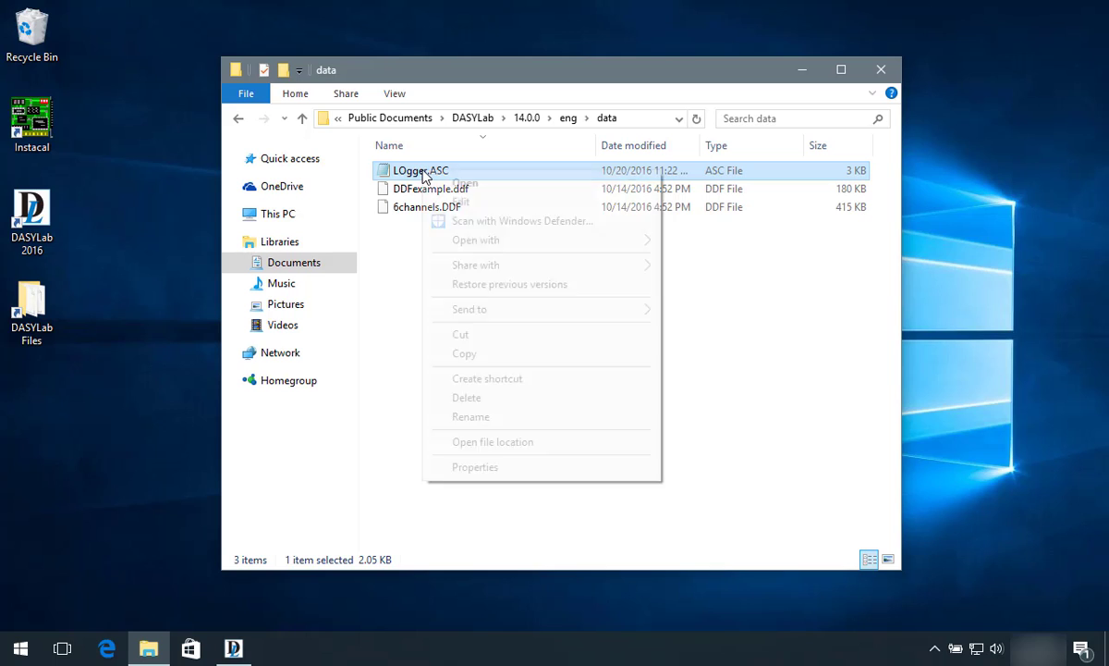
mouse_move(511, 240)
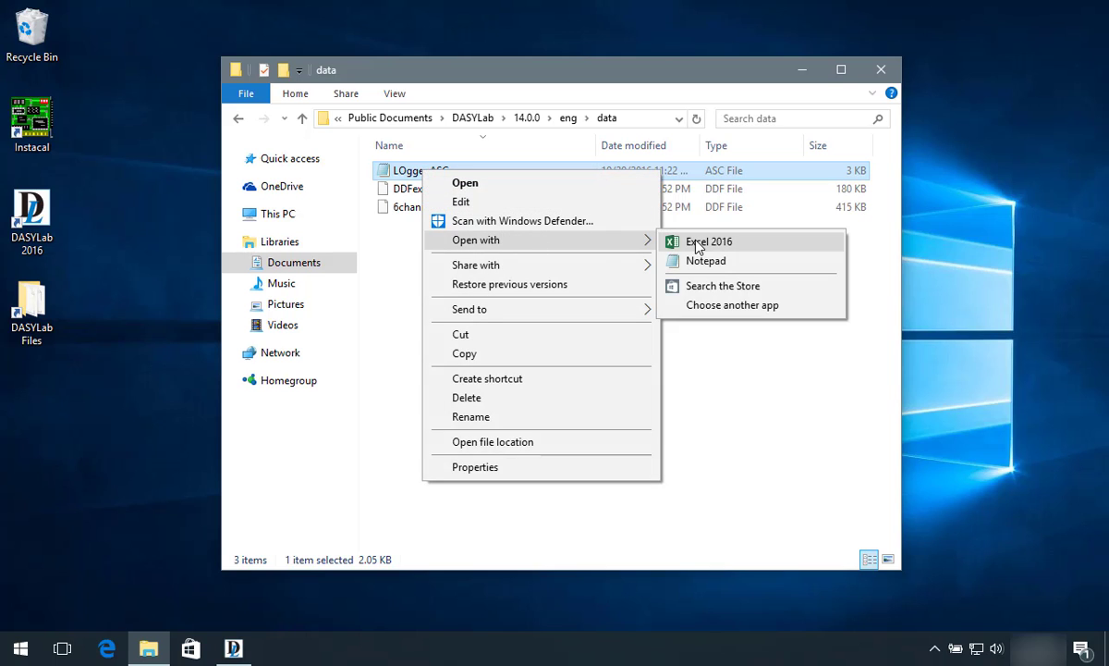
click(695, 242)
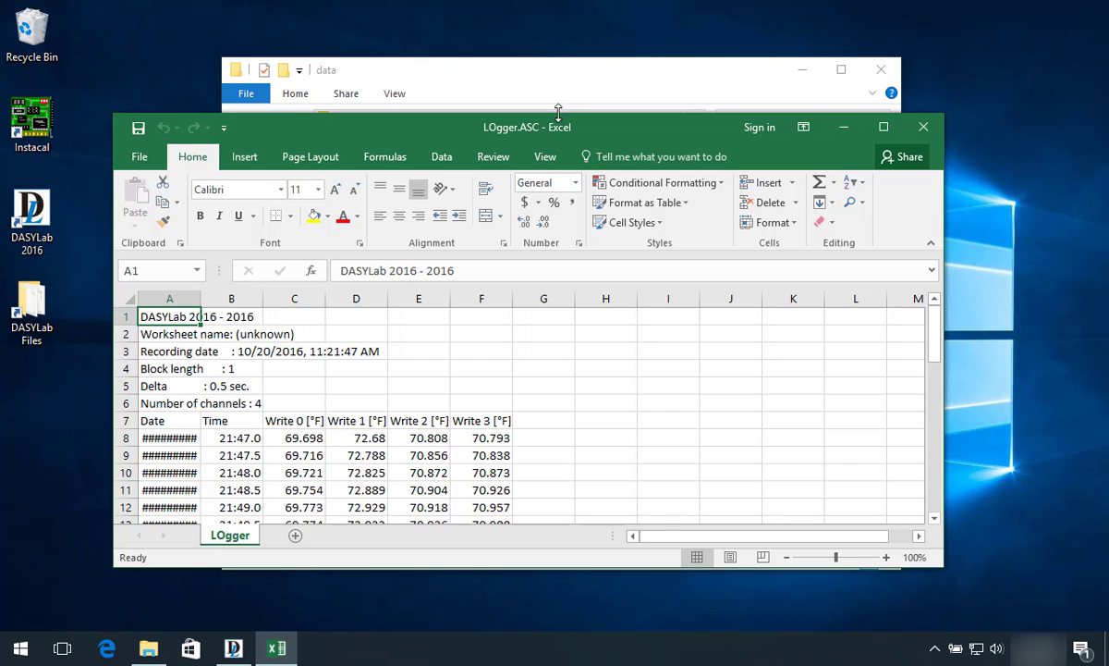
- Enlarge the Excel window, and widen column A to fit the full dates before selecting the first time entry in B8
drag(523, 107, 546, 23)
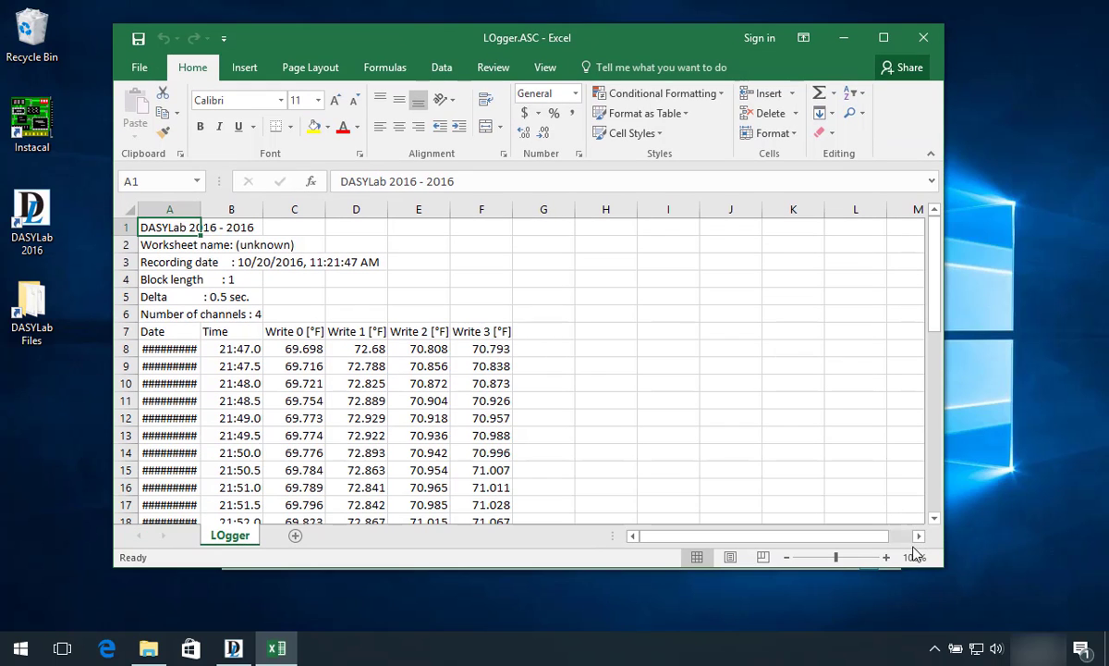
drag(935, 562, 982, 604)
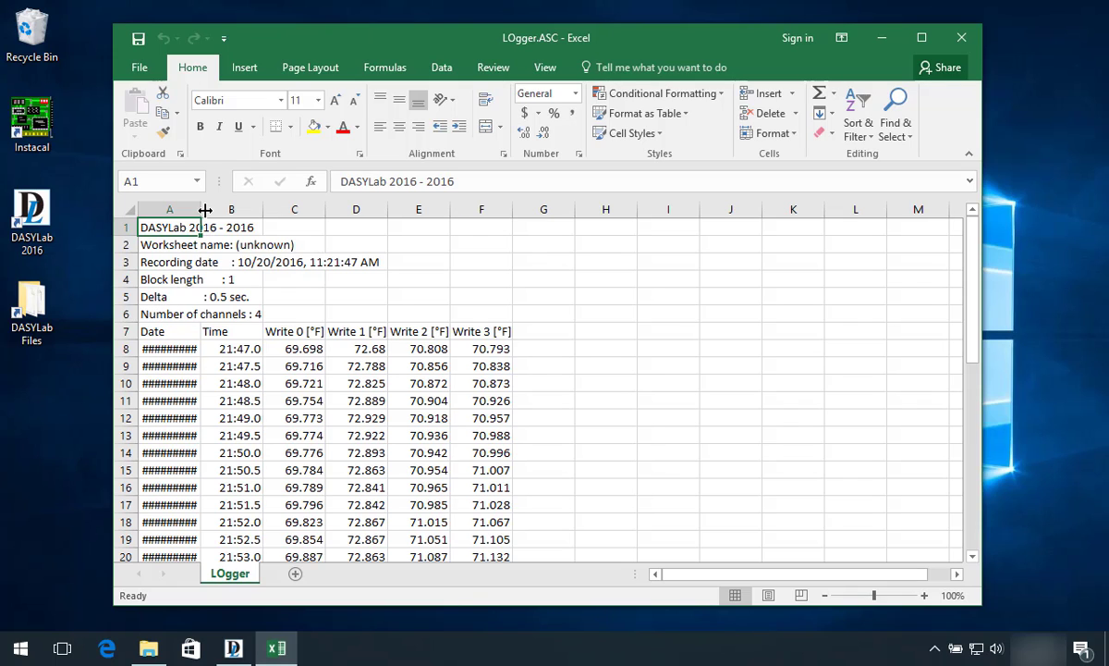
drag(200, 210, 234, 211)
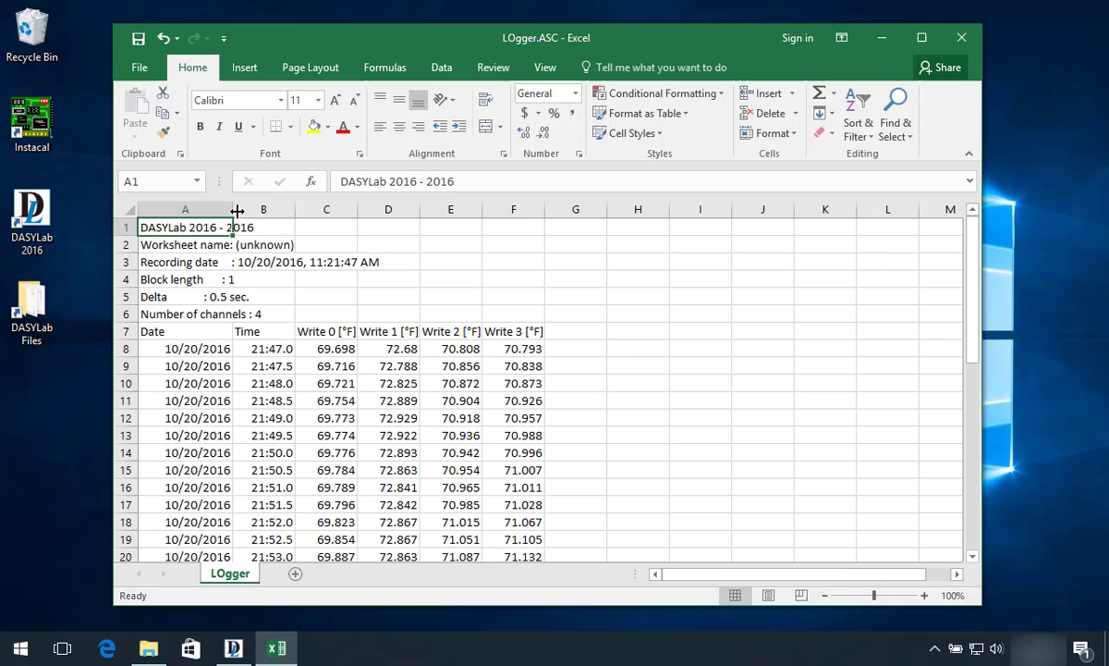
click(282, 349)
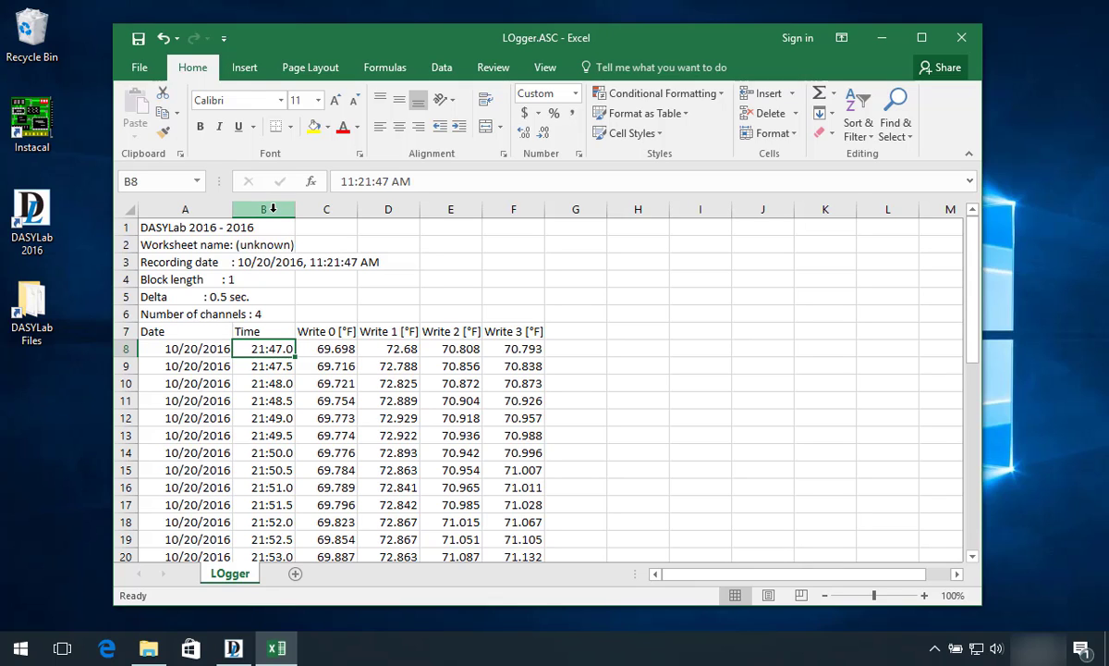
- Format the whole time column B with the custom number format h:mm:ss.0, based on the existing h:mm:ss code
click(273, 210)
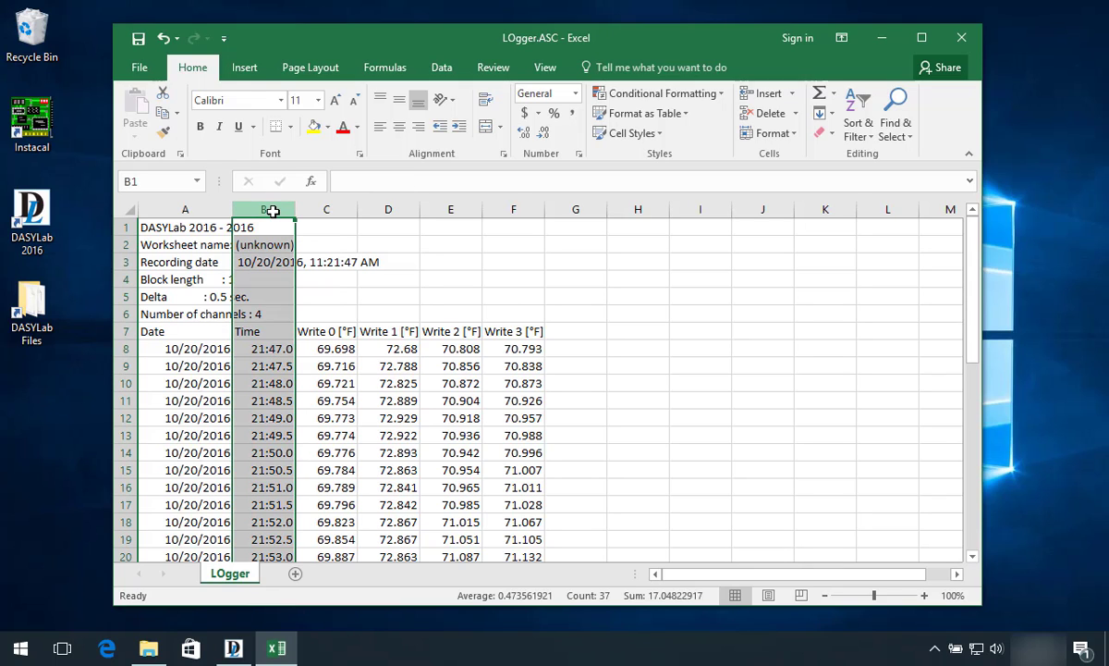
right_click(266, 333)
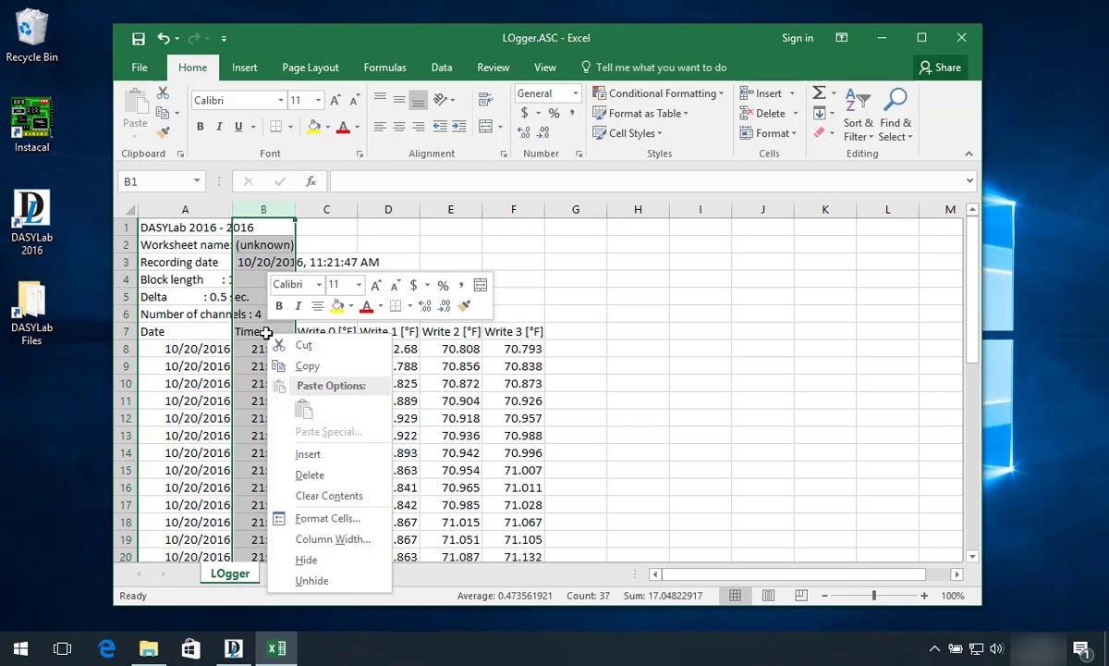
click(318, 518)
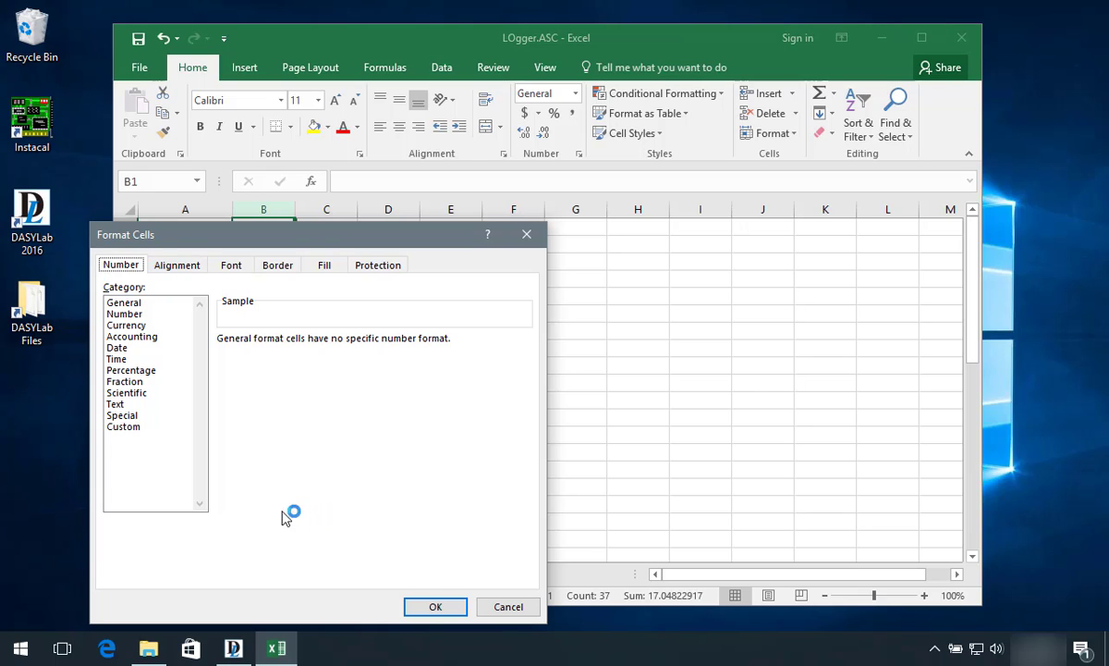
click(125, 429)
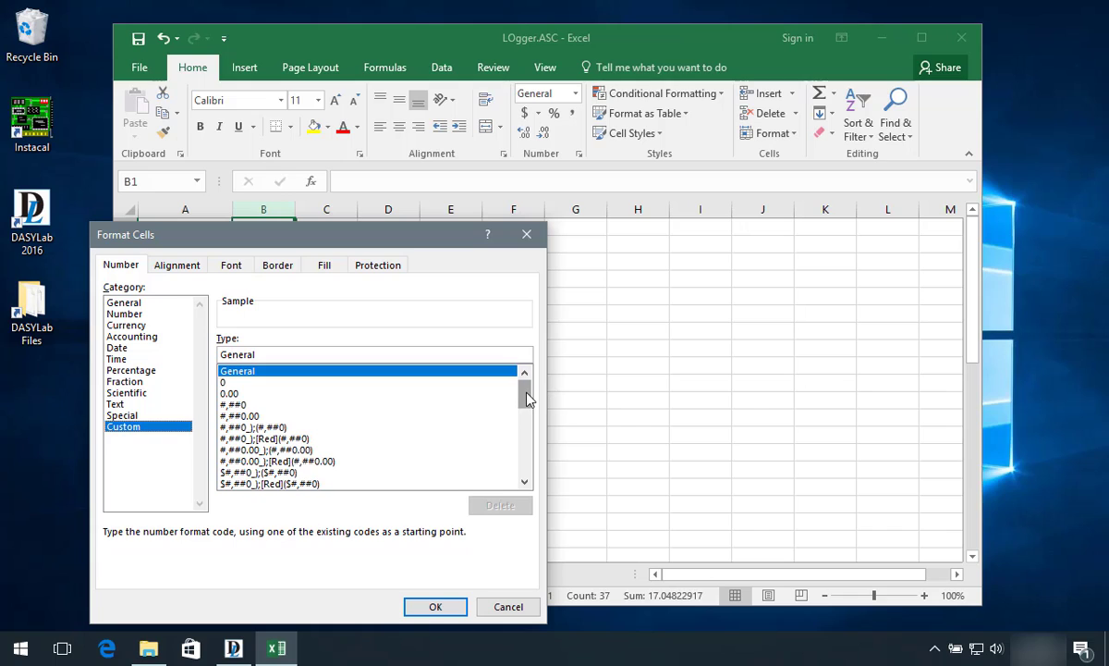
drag(527, 397, 525, 452)
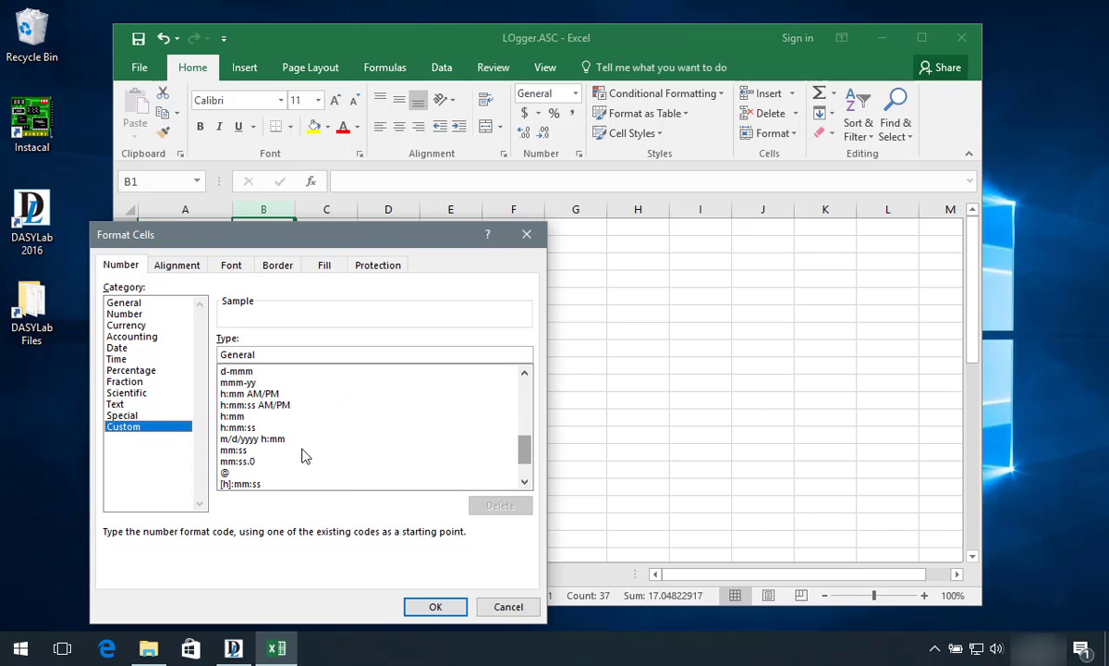
click(240, 429)
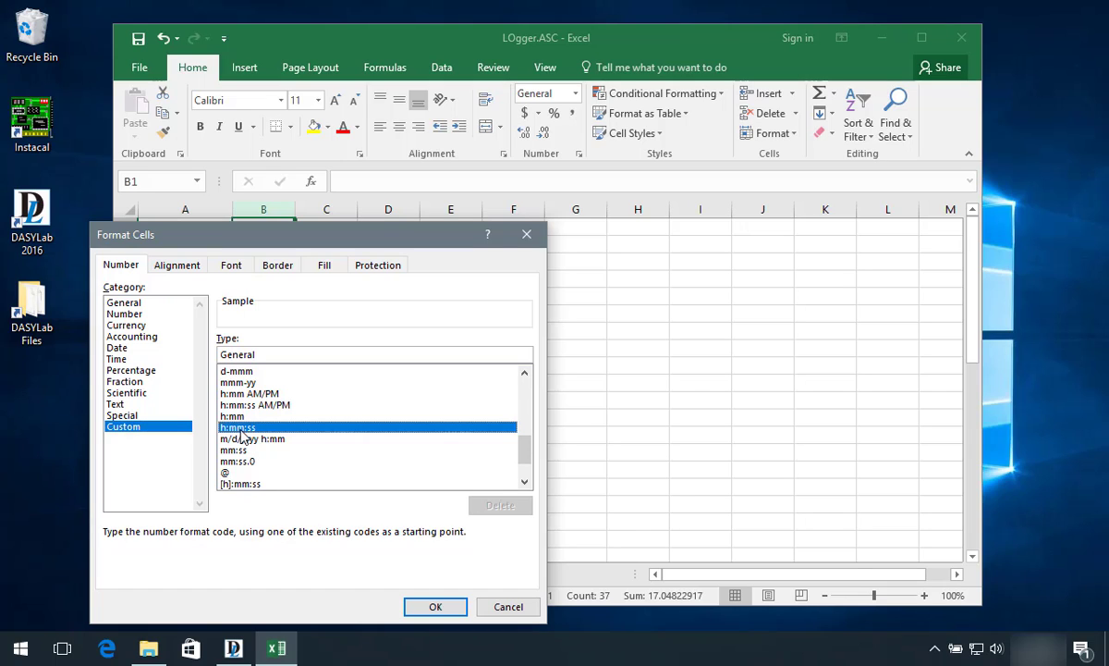
click(271, 353)
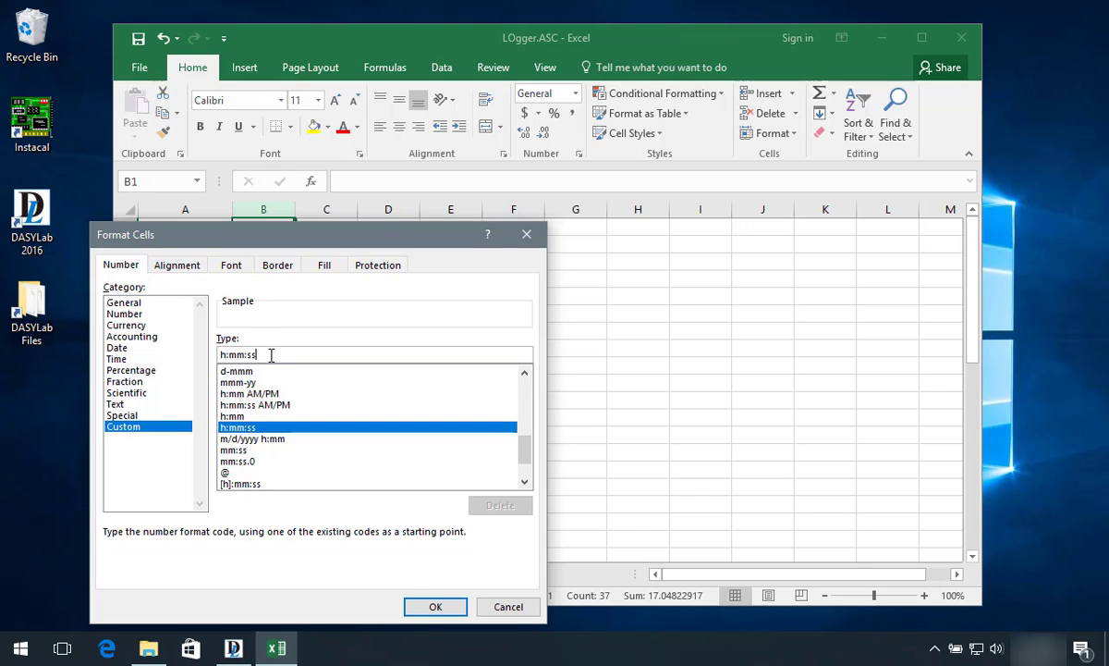
text(.0)
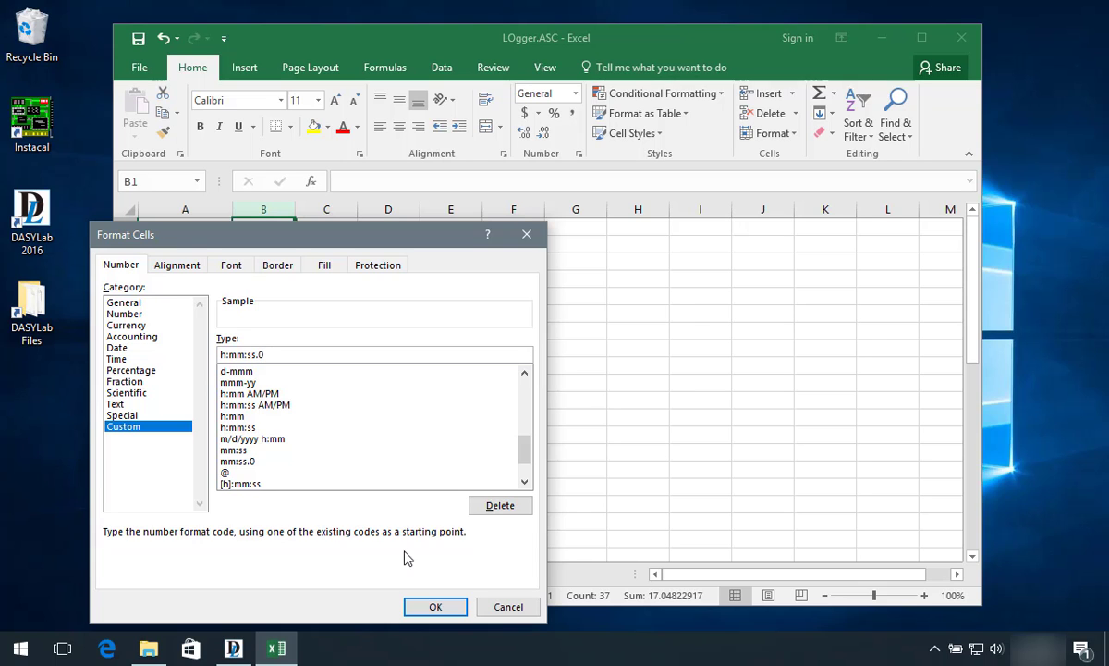
click(435, 606)
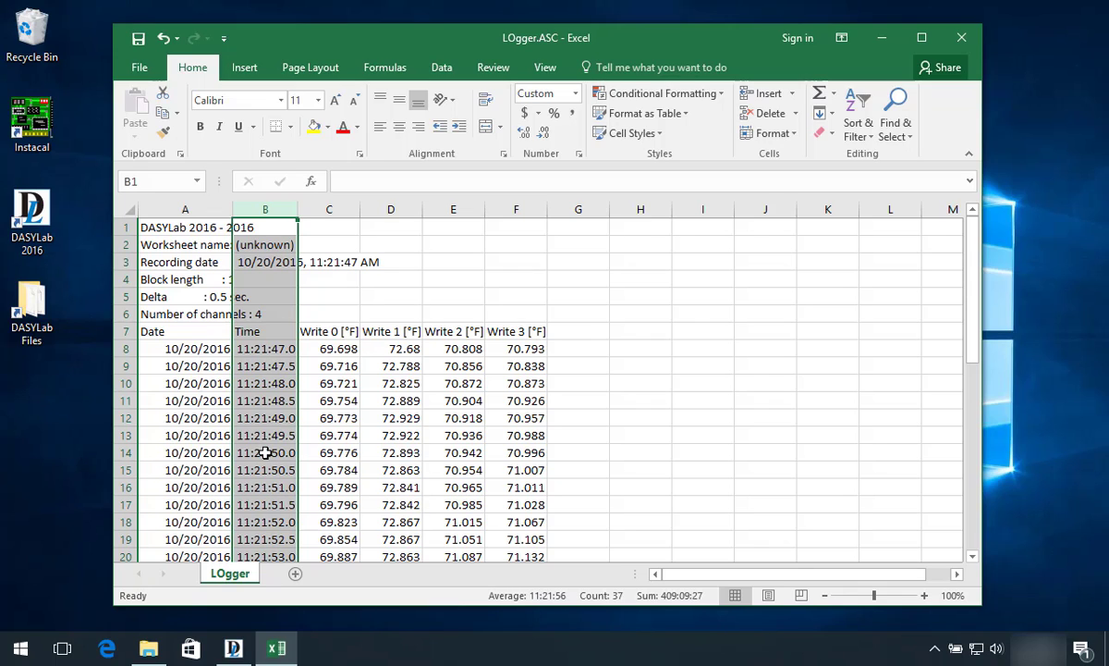
- Review the logged times and temperatures down to the last recorded row, and select cell D35
scroll(265, 452, down, 11)
scroll(264, 452, down, 2)
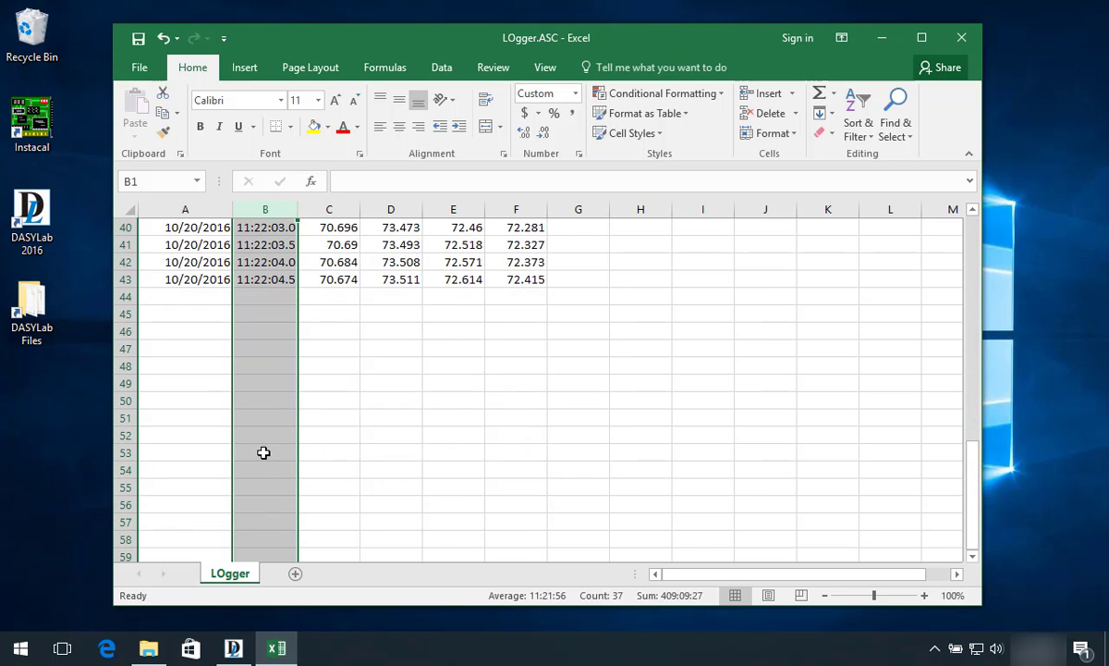
scroll(265, 452, up, 4)
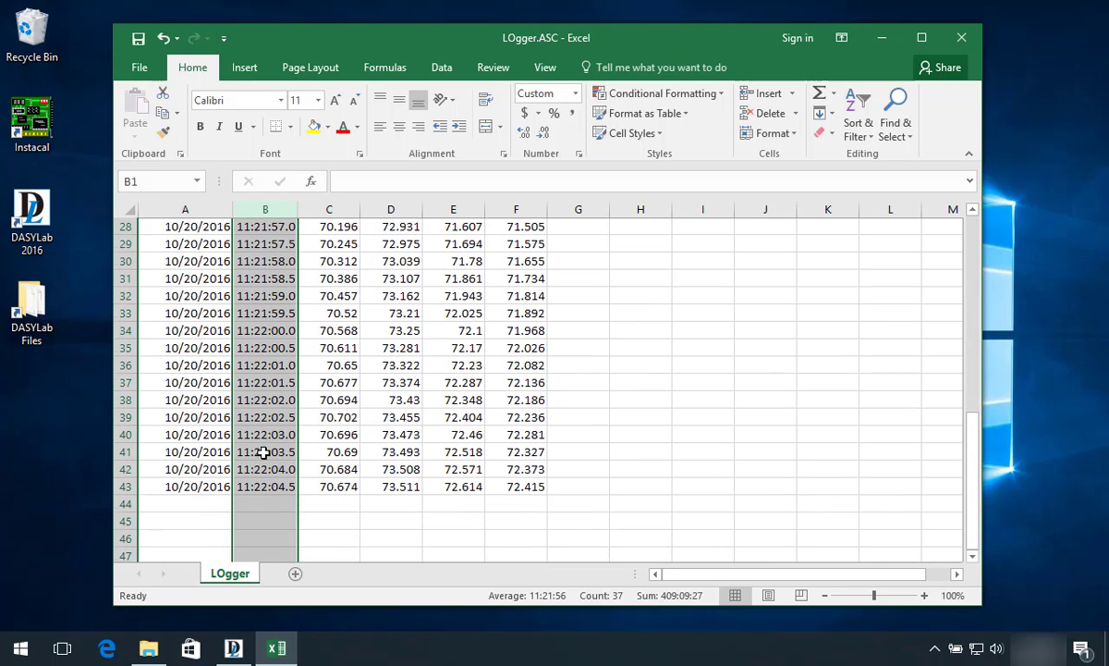
click(412, 349)
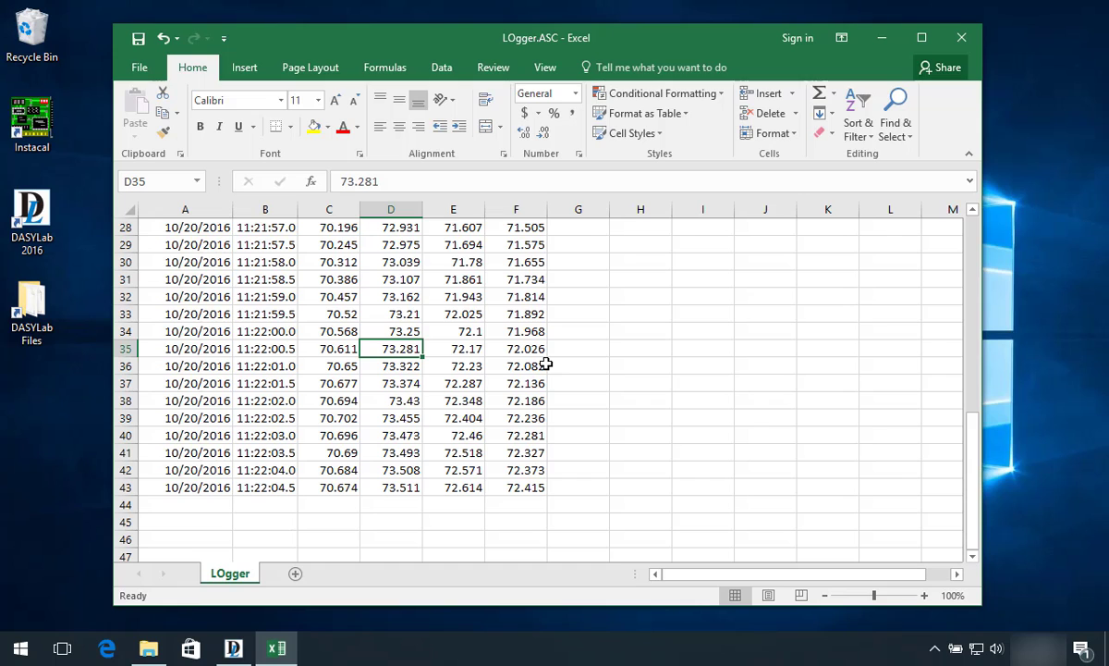